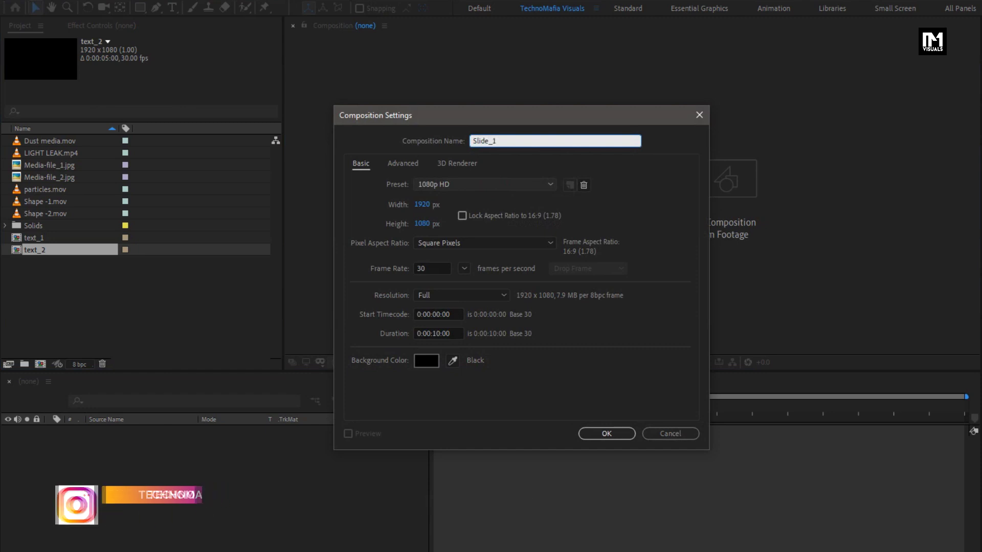
- Set the Slide_1 composition's duration to 0:00:05:00 and create the composition
{"action": "left_click", "coordinate": [439, 334]}
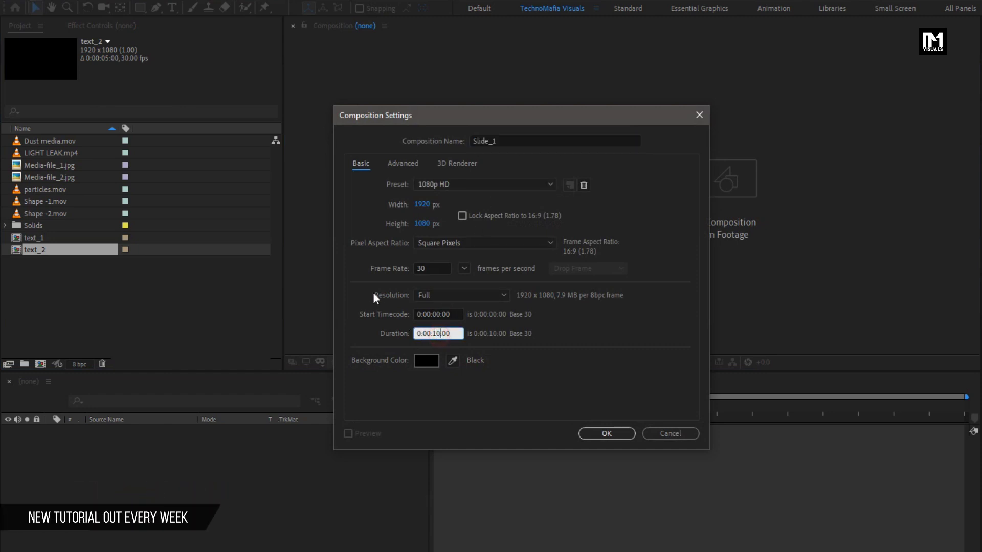
{"action": "type", "text": "5"}
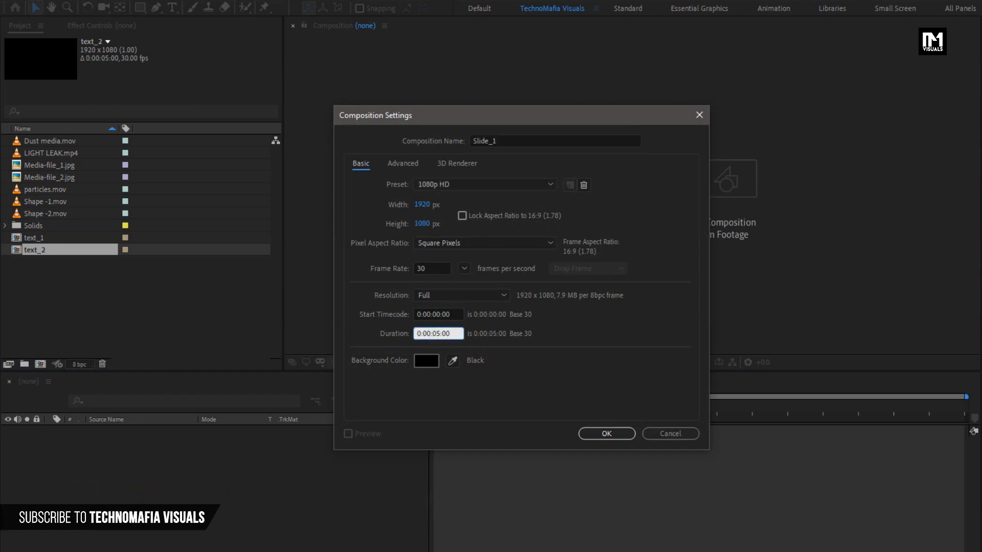
{"action": "left_click", "coordinate": [585, 431]}
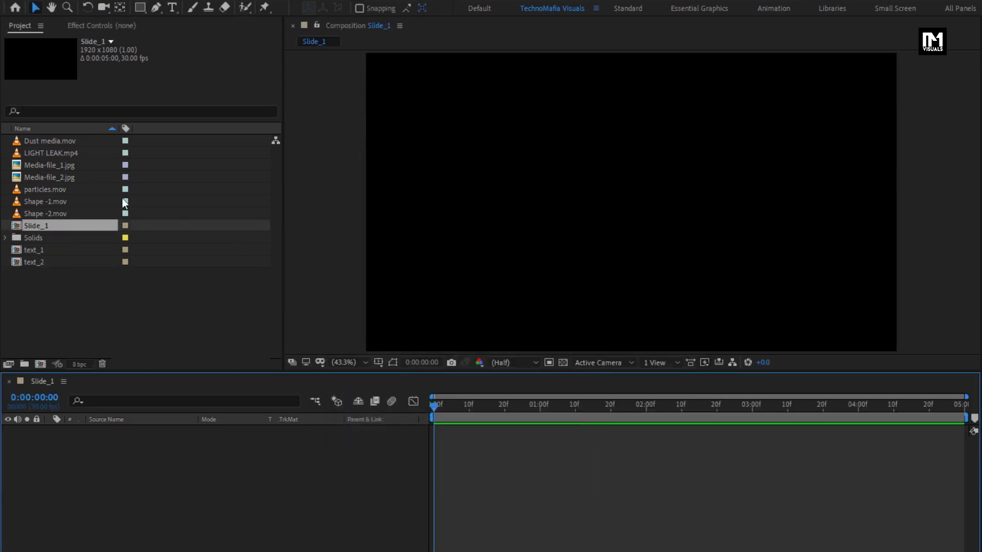
- Add Media-file_1.jpg to the Slide_1 timeline and scale it down to 35%
{"action": "left_click", "coordinate": [53, 166]}
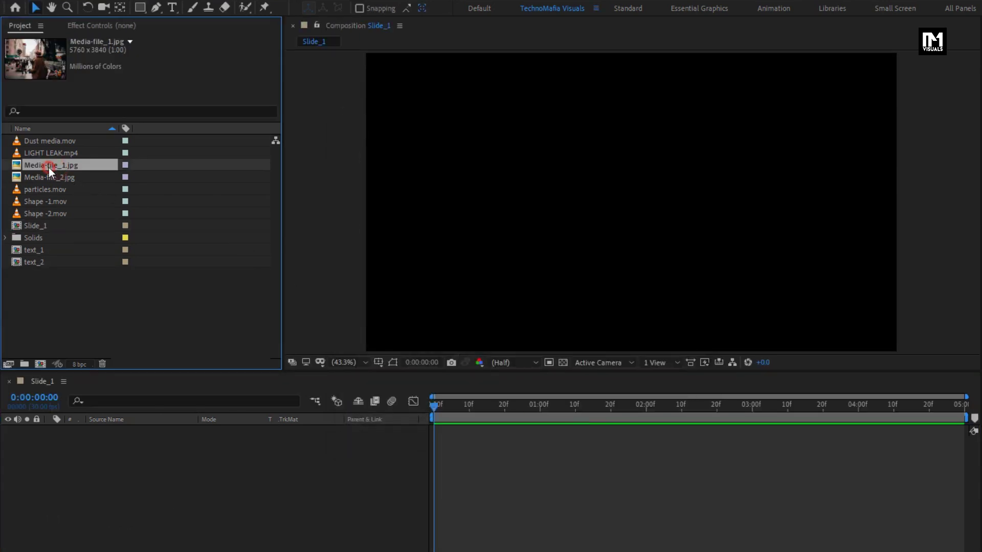
{"action": "left_click_drag", "start_coordinate": [48, 167], "coordinate": [142, 486]}
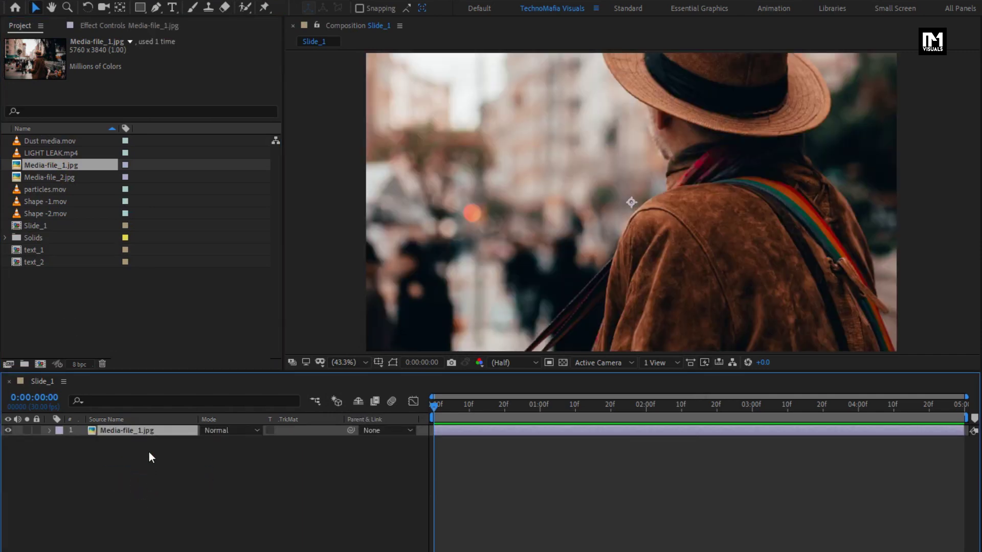
{"action": "key", "text": "s"}
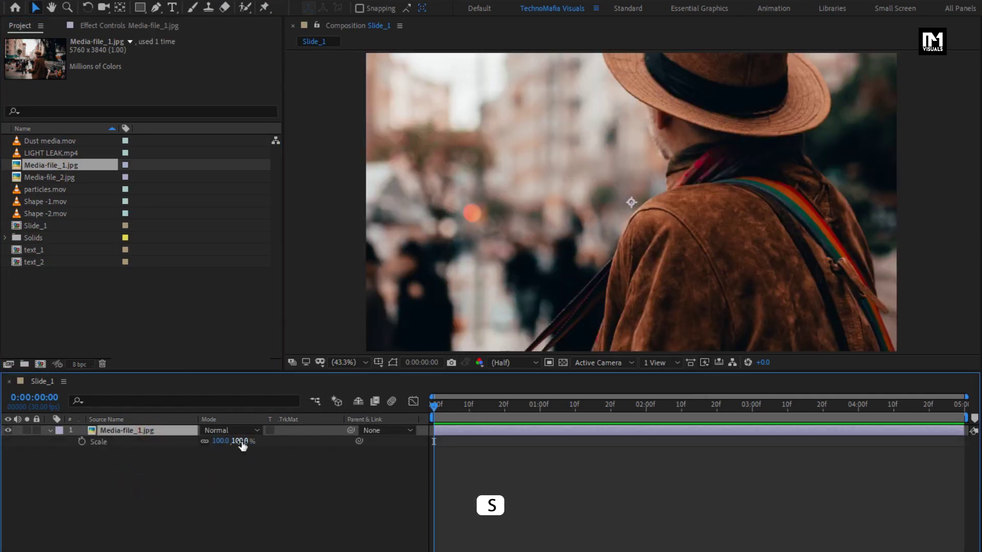
{"action": "left_click_drag", "start_coordinate": [240, 441], "coordinate": [207, 449]}
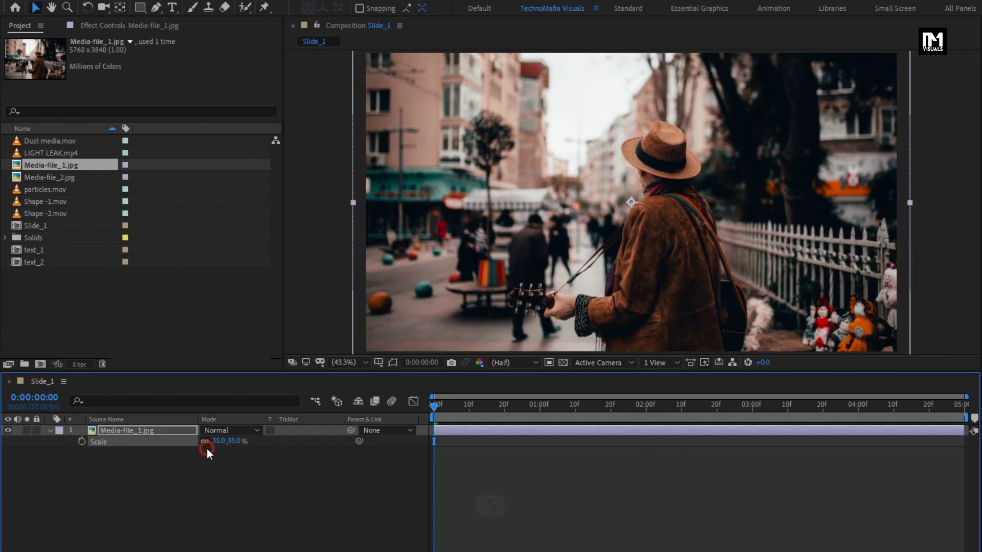
{"action": "left_click", "coordinate": [51, 432]}
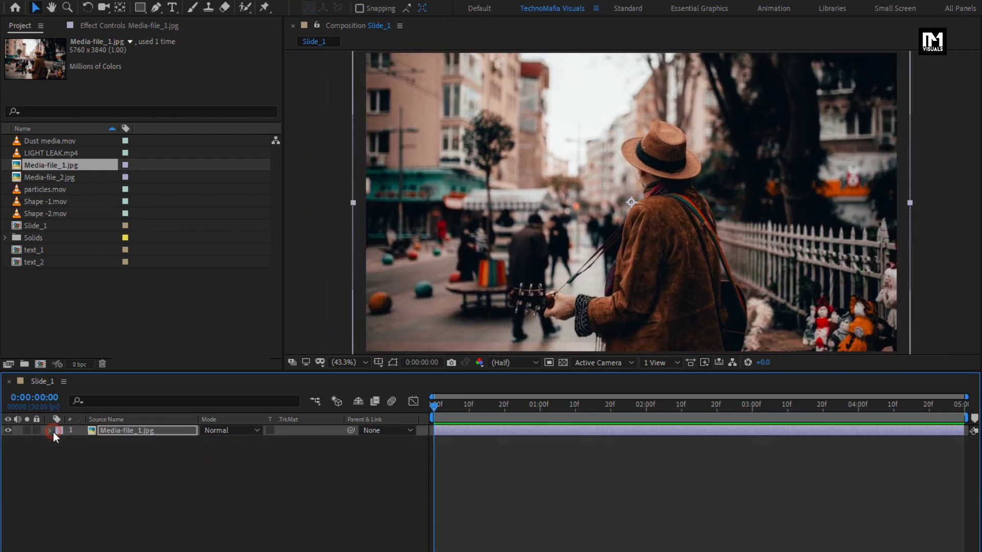
- Pre-compose the Media-file_1.jpg layer as Media_1, moving all attributes into the new composition
{"action": "right_click", "coordinate": [123, 431]}
{"action": "left_click", "coordinate": [140, 378]}
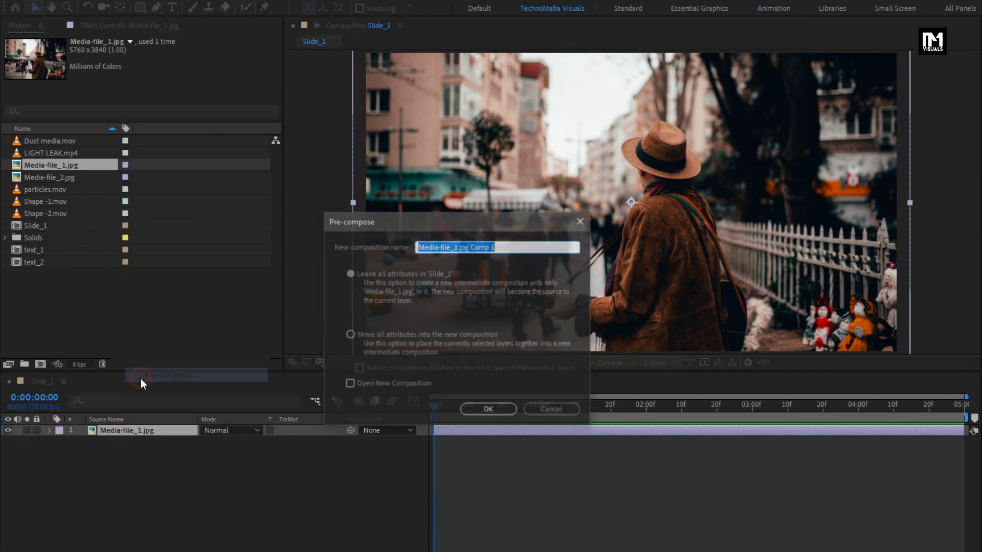
{"action": "type", "text": "Me"}
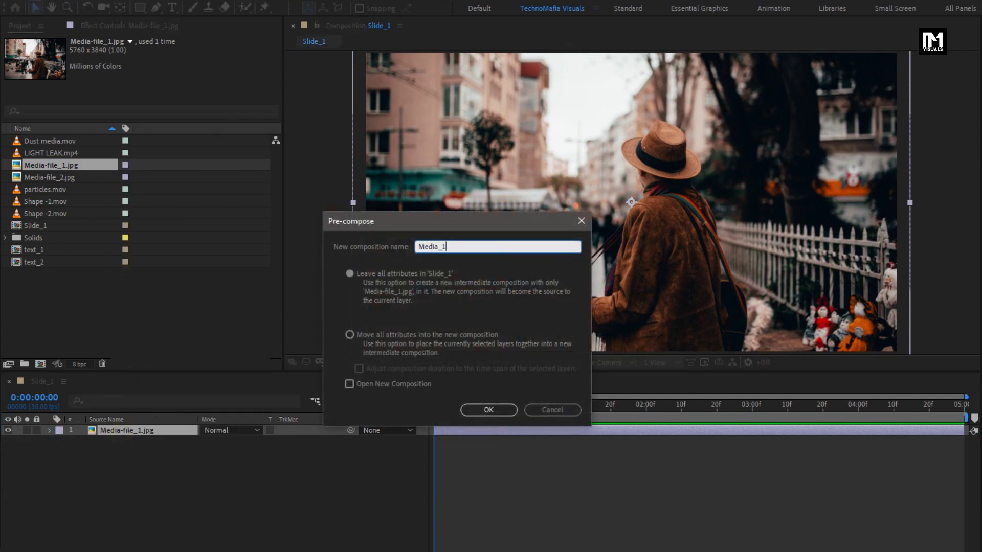
{"action": "type", "text": "dia_1"}
{"action": "left_click", "coordinate": [349, 335]}
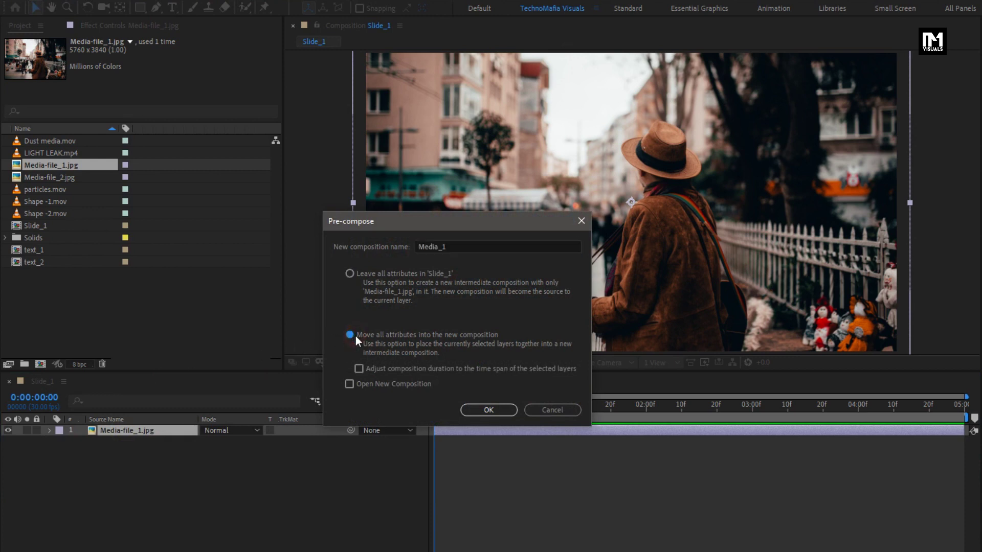
{"action": "left_click", "coordinate": [482, 409]}
- Animate the Media_1 layer's scale from 50% at 0:00:00:00 to 100% at 0:00:03:00
{"action": "key", "text": "s"}
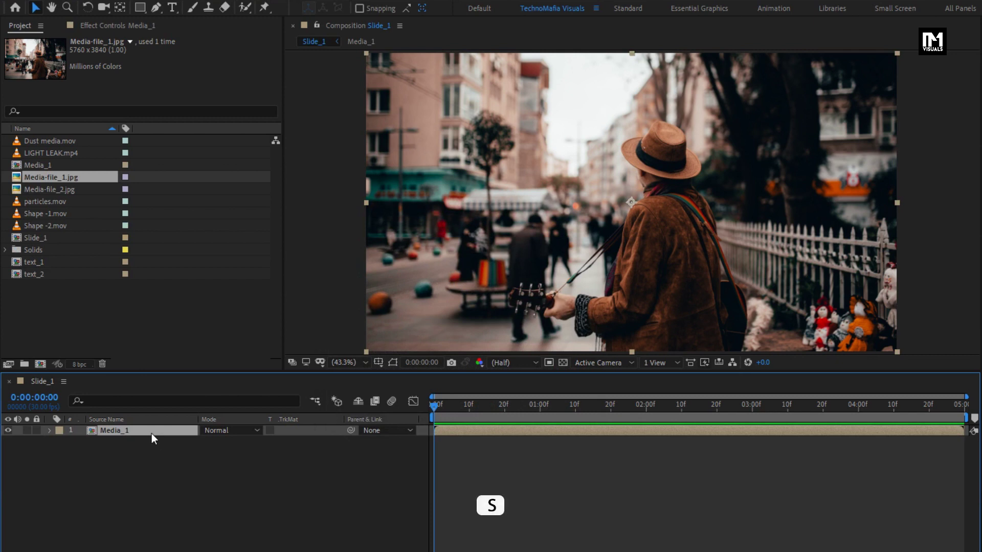
{"action": "key", "text": "s"}
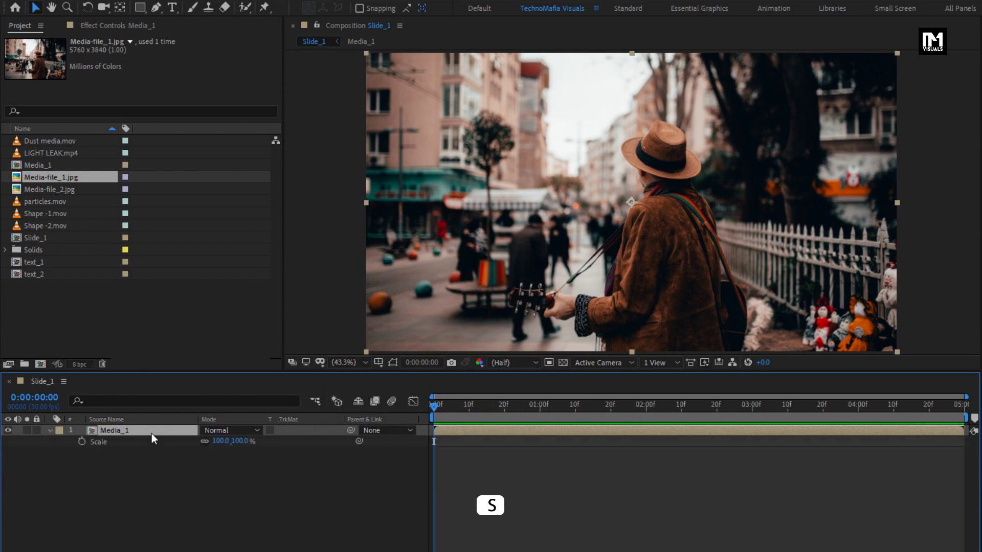
{"action": "left_click_drag", "start_coordinate": [556, 409], "coordinate": [750, 412]}
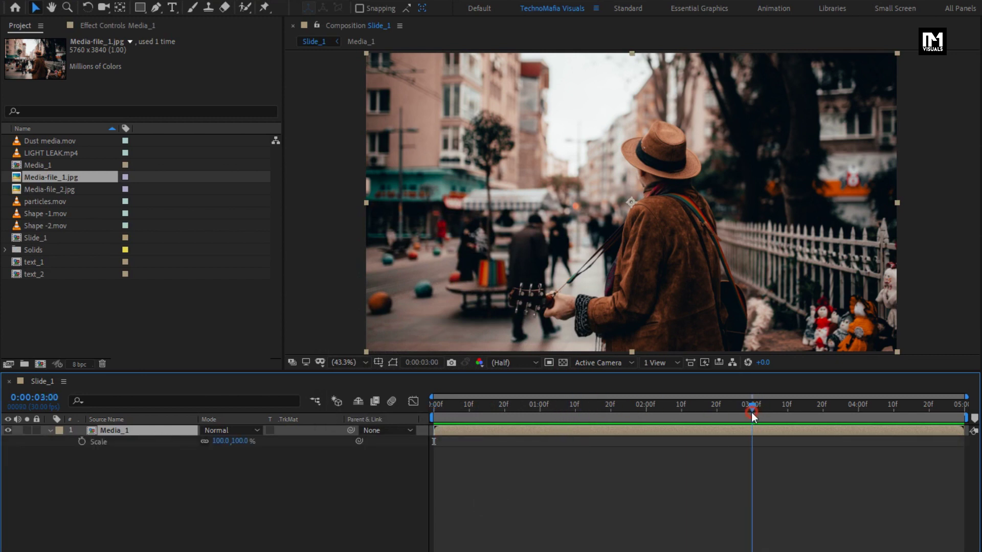
{"action": "left_click", "coordinate": [81, 442]}
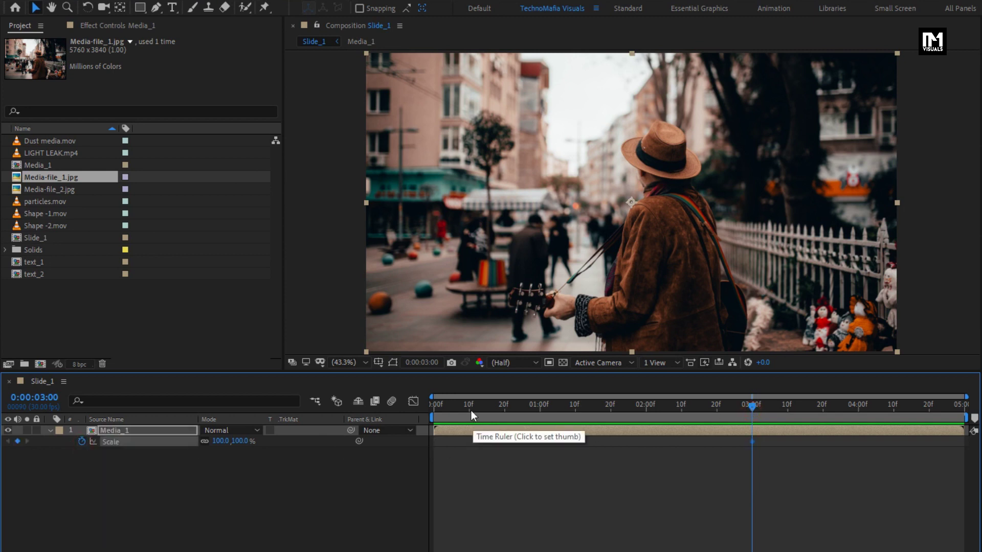
{"action": "left_click_drag", "start_coordinate": [471, 411], "coordinate": [418, 411]}
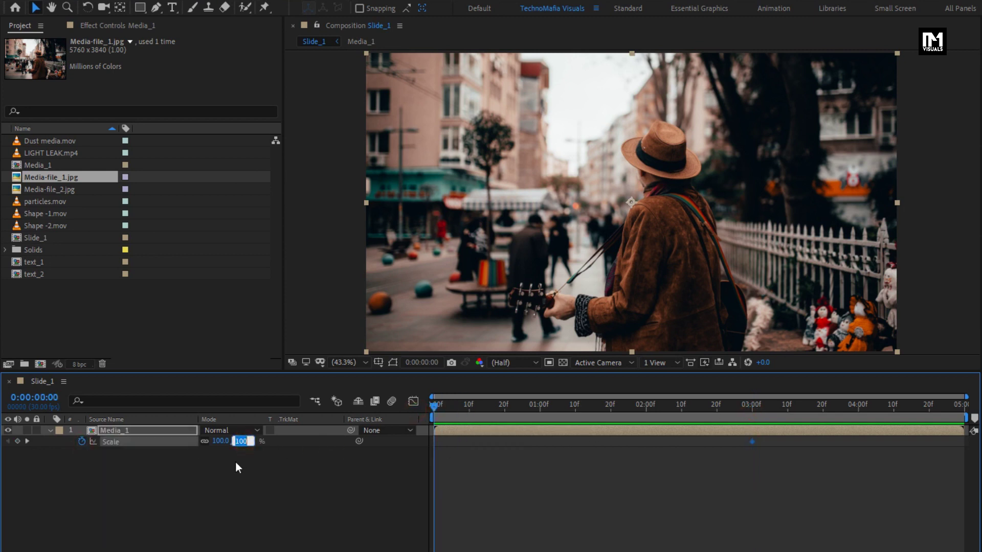
{"action": "type", "text": "50"}
{"action": "key", "text": "Return"}
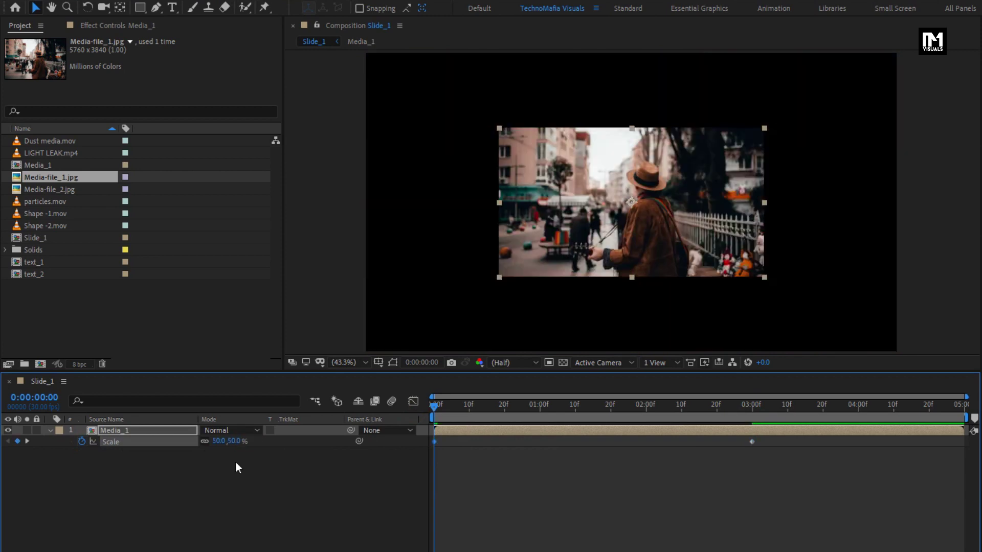
- Apply Easy Ease to Media_1's 3-second scale keyframe and reshape the speed graph to start fast and slow down gradually
{"action": "right_click", "coordinate": [750, 443]}
{"action": "mouse_move", "coordinate": [810, 551]}
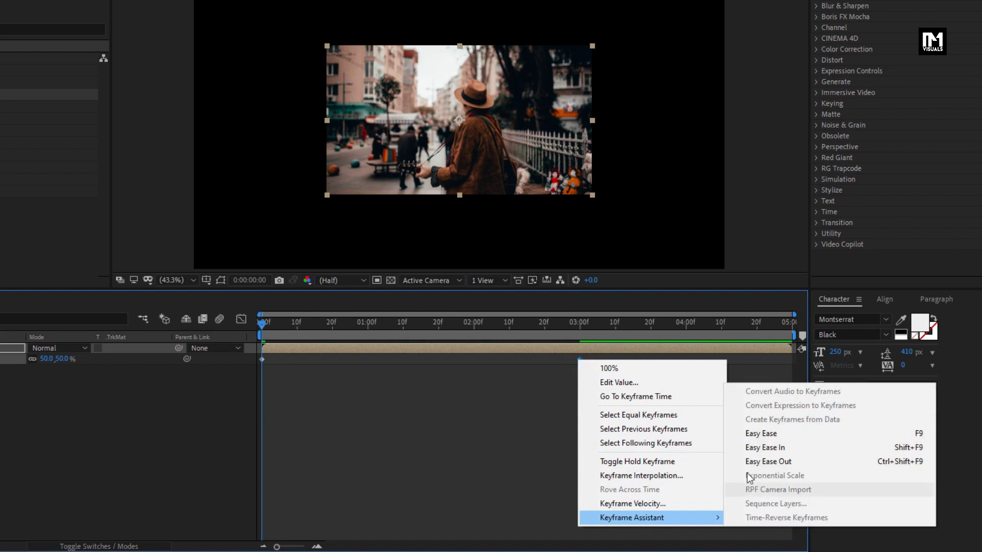
{"action": "left_click", "coordinate": [758, 435]}
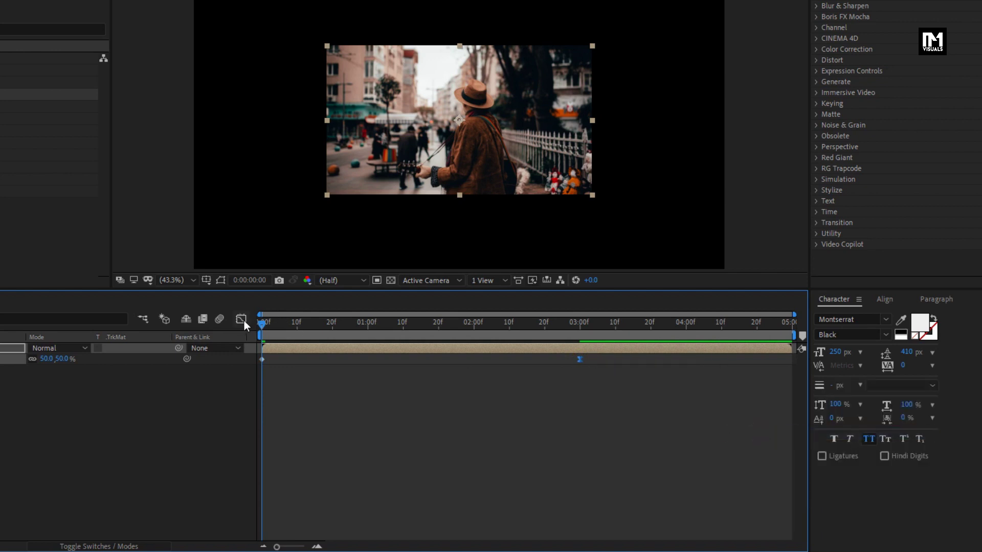
{"action": "left_click", "coordinate": [244, 321]}
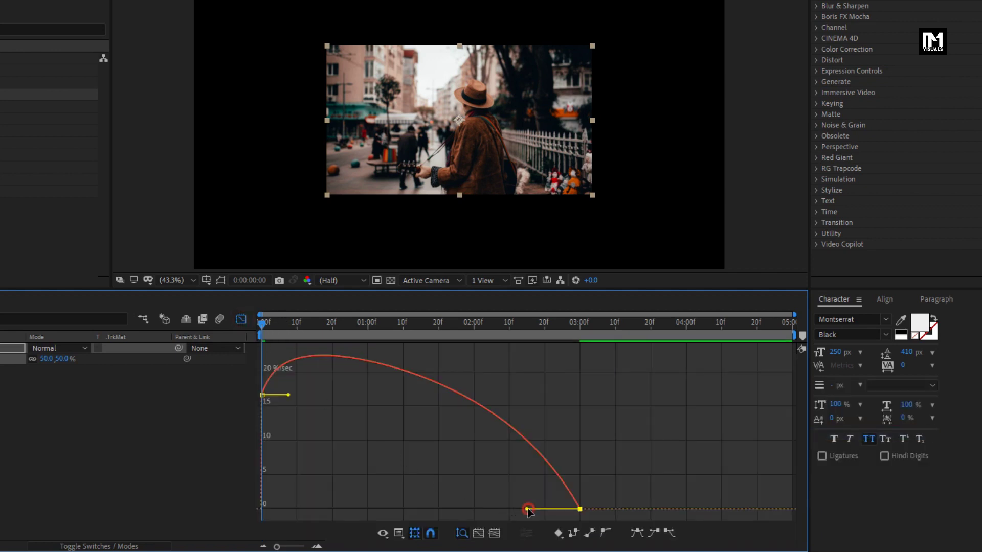
{"action": "left_click_drag", "start_coordinate": [527, 509], "coordinate": [328, 513]}
{"action": "left_click_drag", "start_coordinate": [287, 476], "coordinate": [262, 478]}
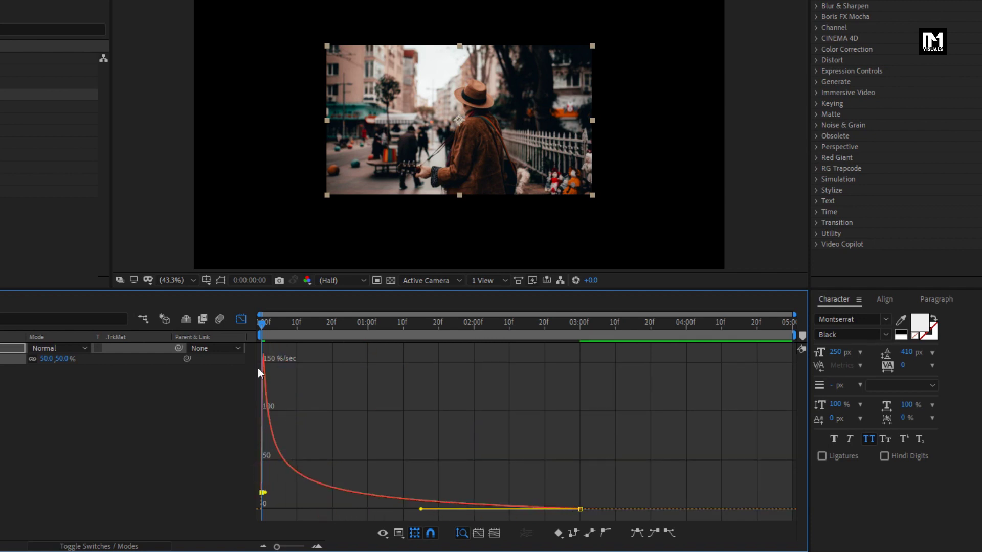
{"action": "left_click_drag", "start_coordinate": [257, 329], "coordinate": [595, 337]}
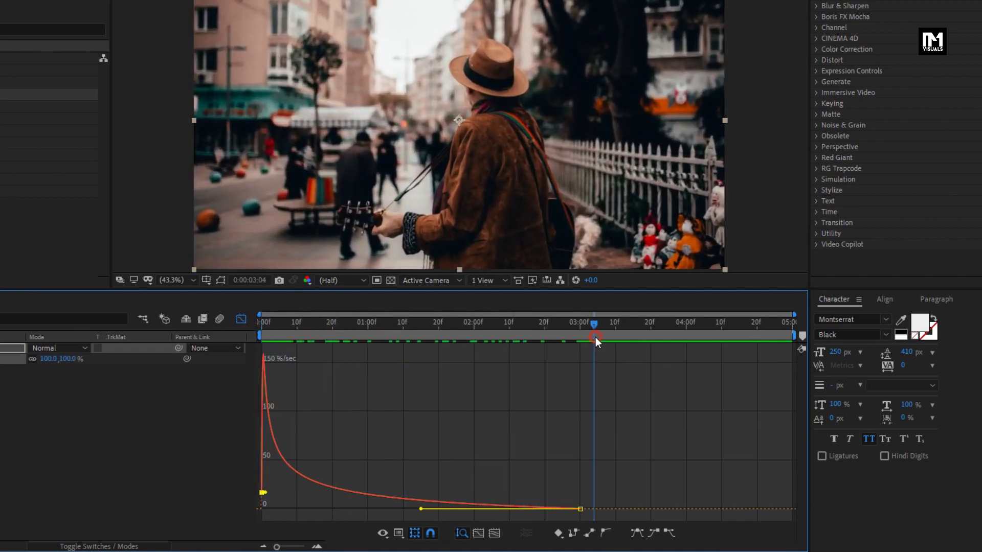
{"action": "left_click", "coordinate": [241, 318]}
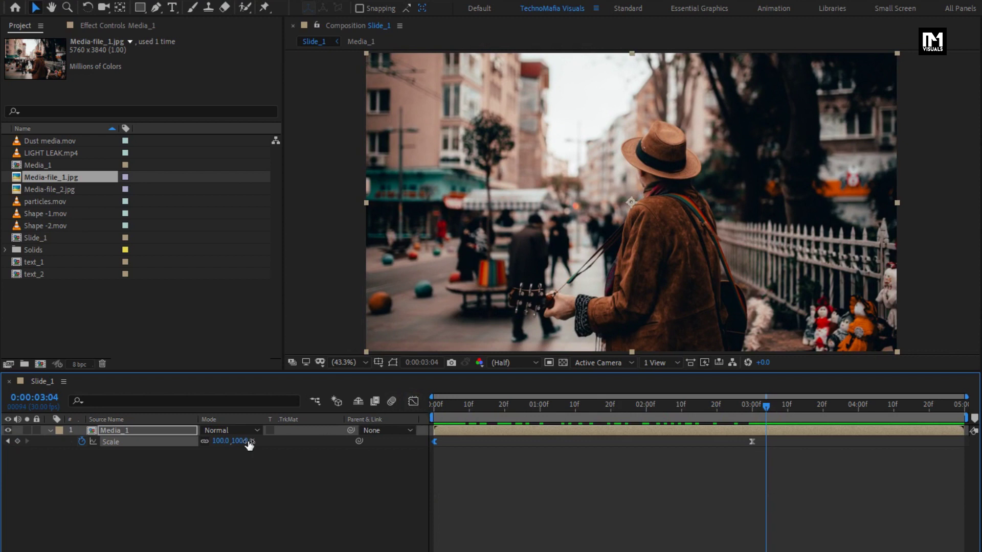
{"action": "left_click", "coordinate": [49, 431]}
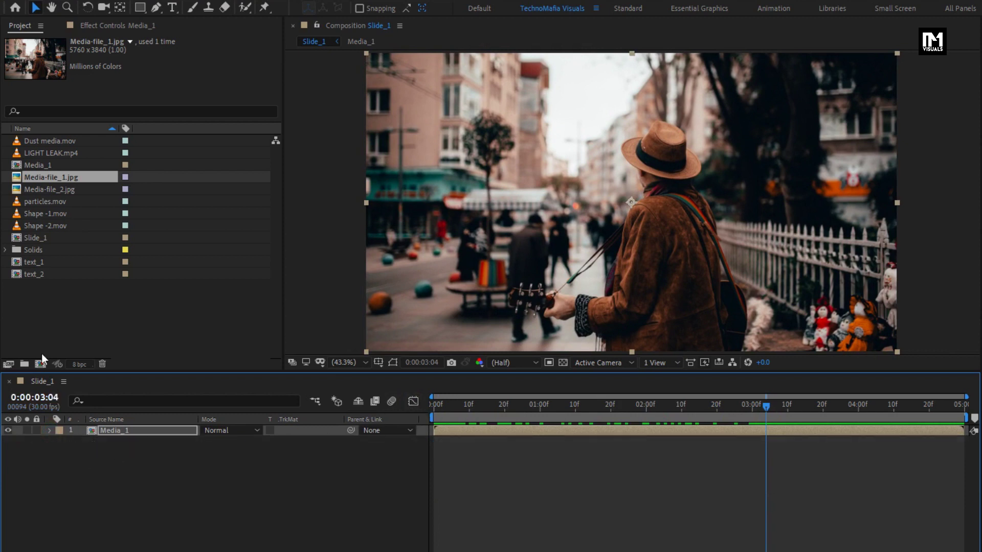
- Place Shape -1.mov above Media_1 and set Media_1's track matte to Alpha
{"action": "left_click_drag", "start_coordinate": [44, 214], "coordinate": [147, 427]}
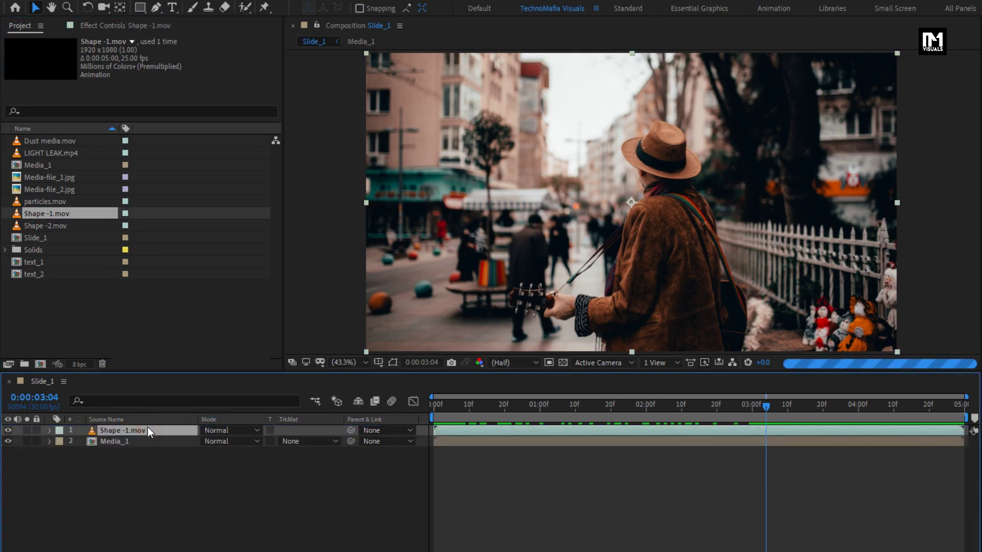
{"action": "left_click", "coordinate": [138, 440]}
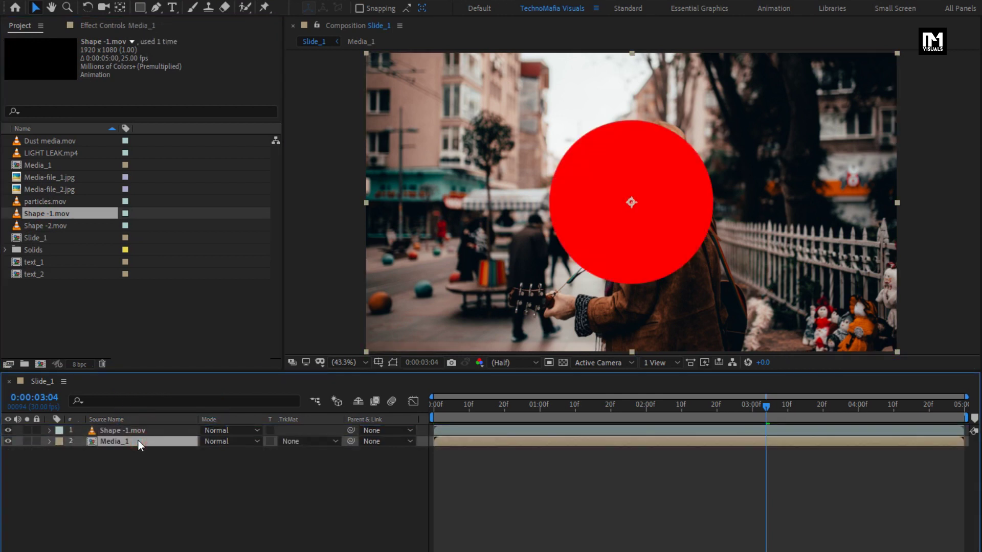
{"action": "left_click", "coordinate": [296, 439]}
{"action": "left_click", "coordinate": [300, 474]}
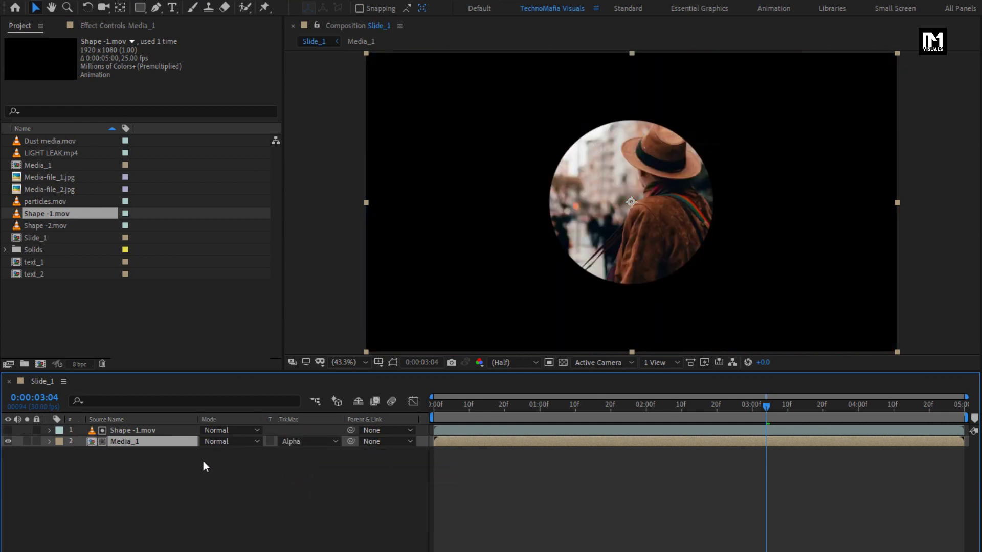
- Set the Shape -1.mov layer's scale to 400% and scrub back through the timeline to check the circular reveal
{"action": "left_click", "coordinate": [131, 432]}
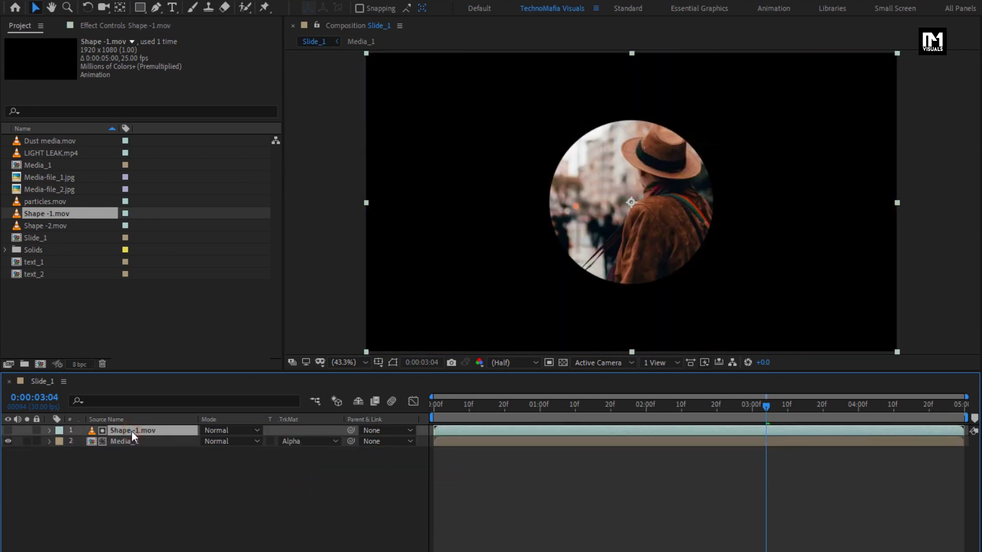
{"action": "left_click_drag", "start_coordinate": [458, 409], "coordinate": [752, 406]}
{"action": "key", "text": "s"}
{"action": "left_click", "coordinate": [141, 428]}
{"action": "key", "text": "s"}
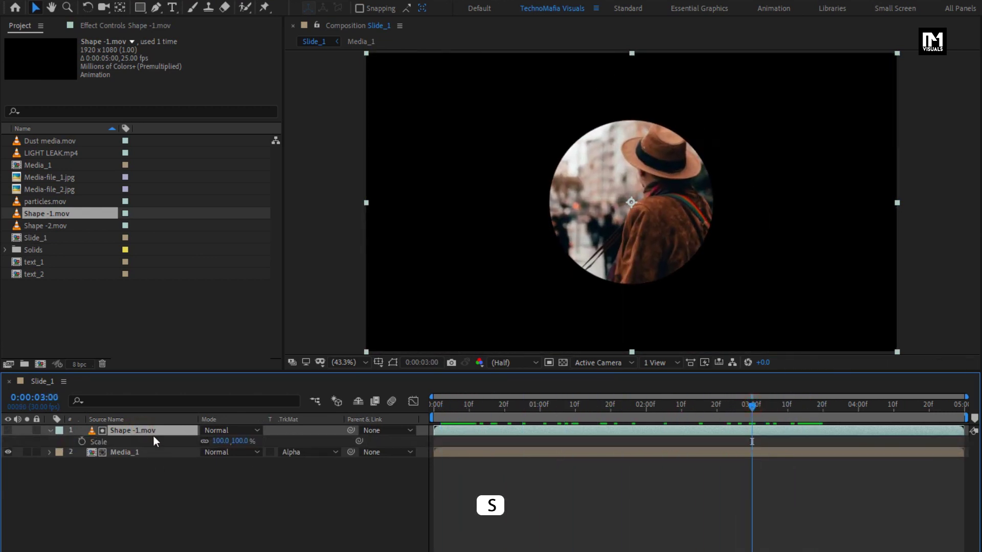
{"action": "left_click", "coordinate": [234, 443]}
{"action": "type", "text": "400"}
{"action": "left_click", "coordinate": [188, 442]}
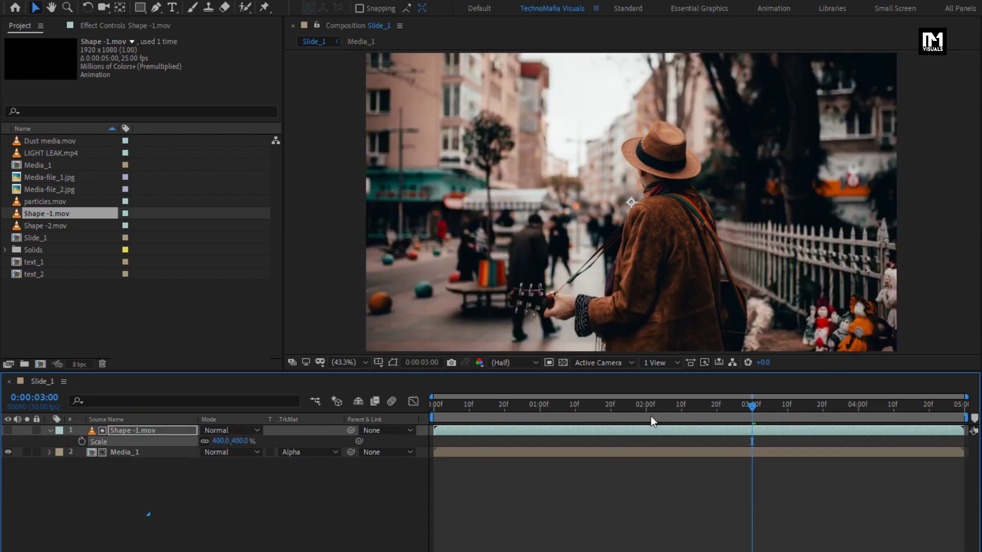
{"action": "left_click_drag", "start_coordinate": [651, 416], "coordinate": [449, 416]}
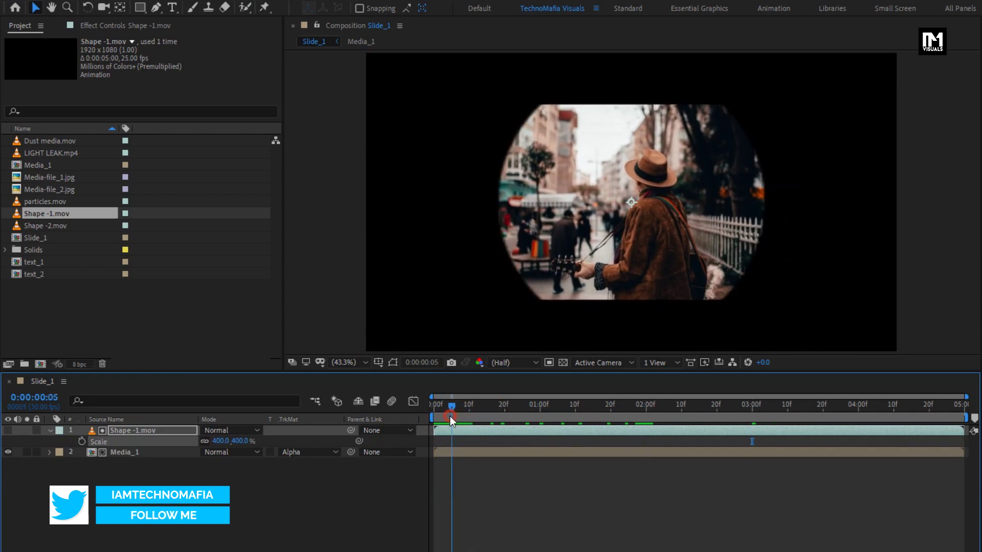
- Find the CC RepeTile effect and apply it to the Media_1 layer
{"action": "left_click", "coordinate": [128, 455]}
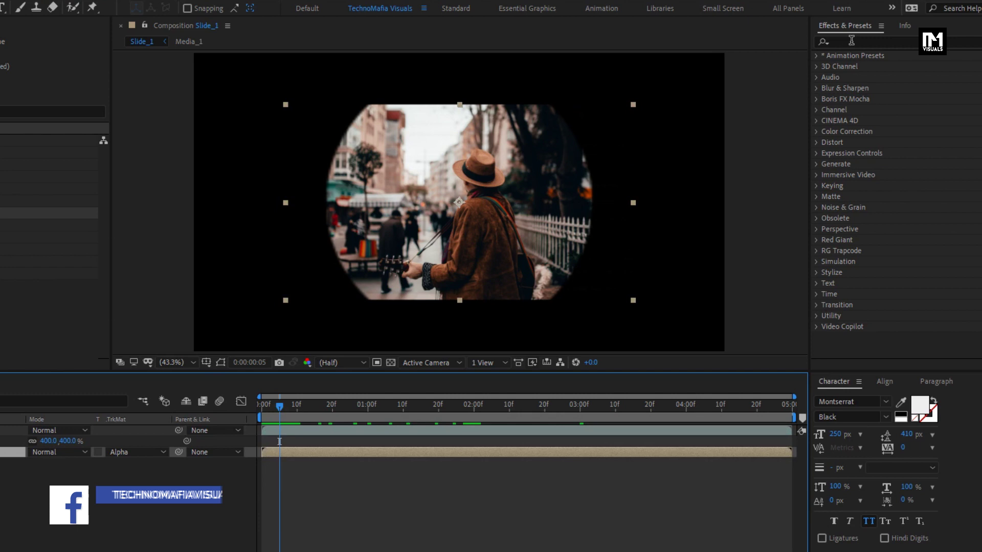
{"action": "left_click", "coordinate": [852, 41]}
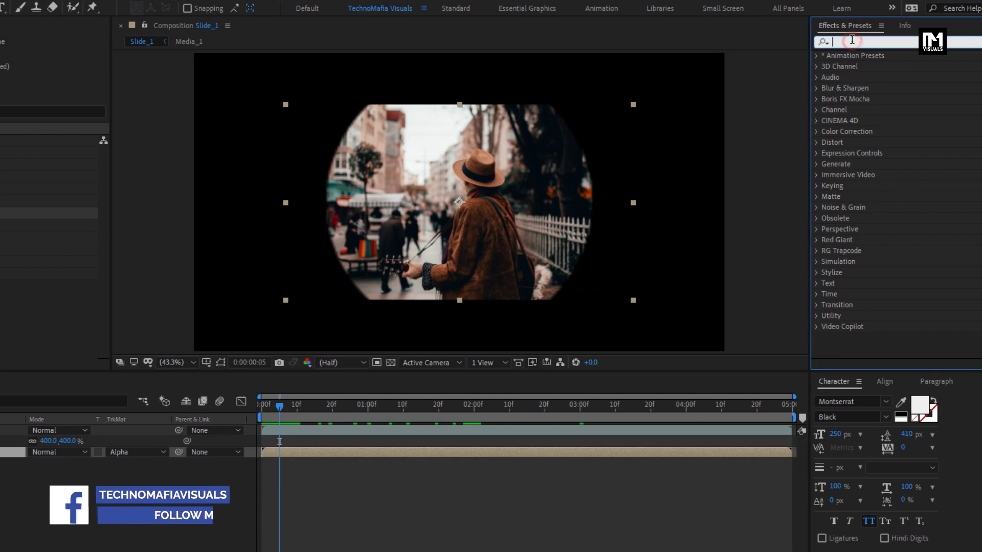
{"action": "type", "text": "cc re"}
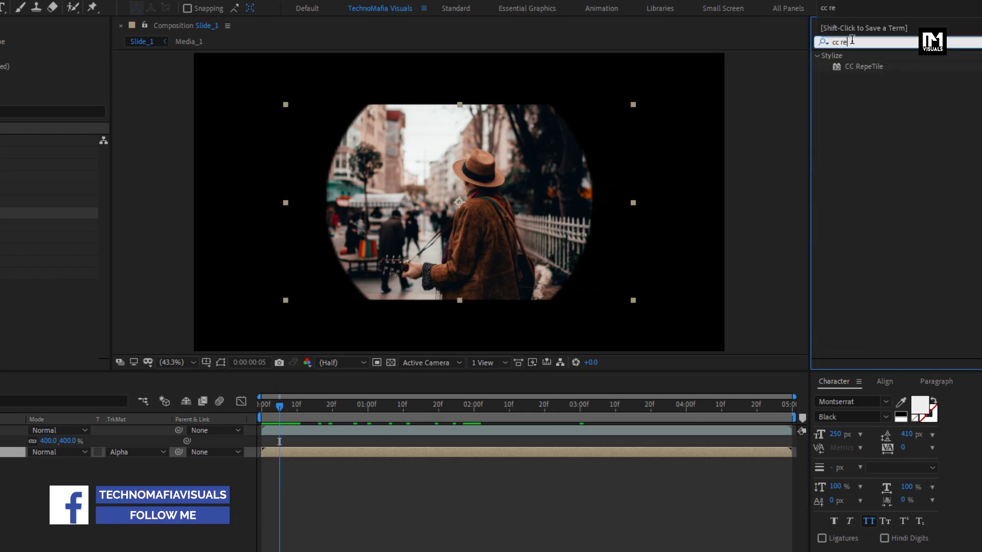
{"action": "left_click", "coordinate": [864, 69]}
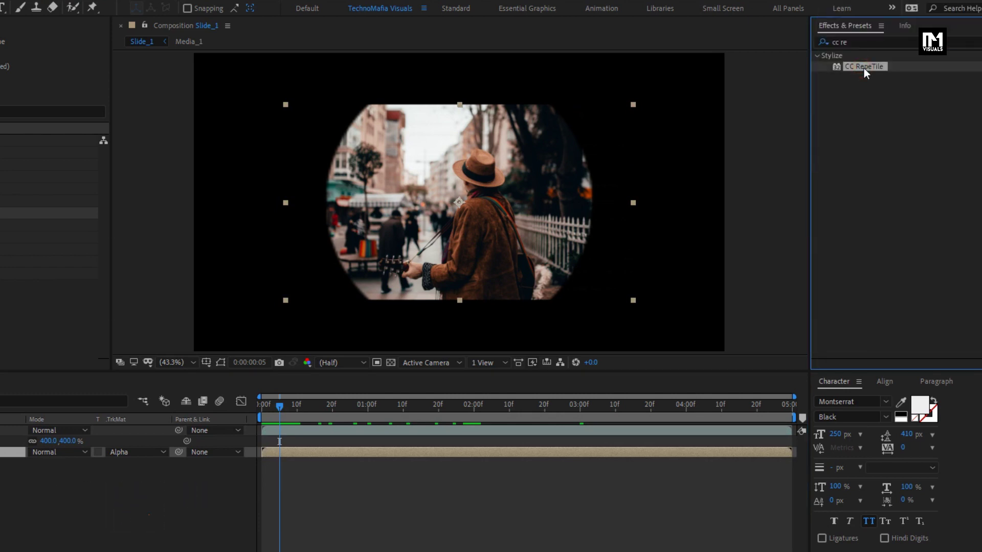
{"action": "double_click", "coordinate": [864, 69]}
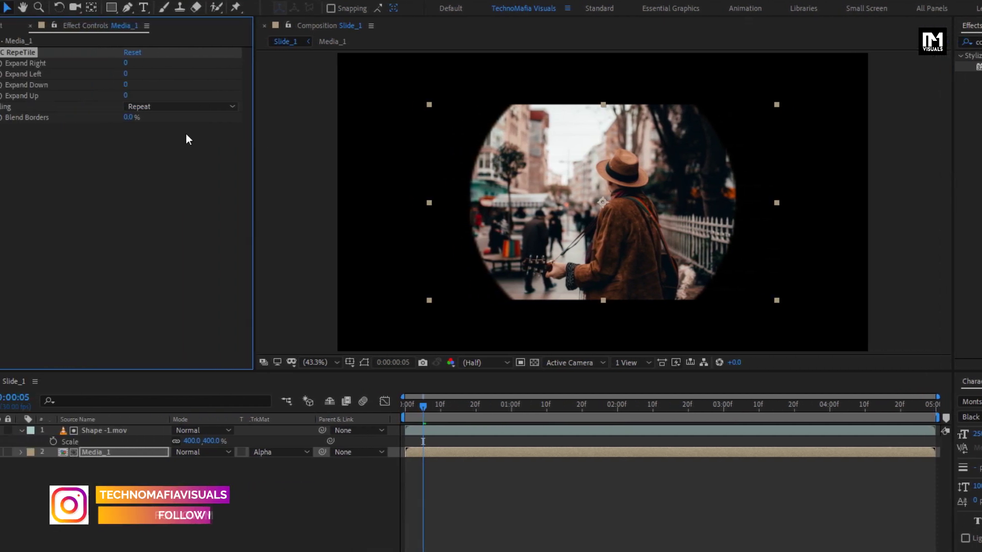
- Set CC RepeTile's Expand Right, Left, Down and Up to 500 each and its Tiling to Unfold
{"action": "left_click", "coordinate": [155, 64]}
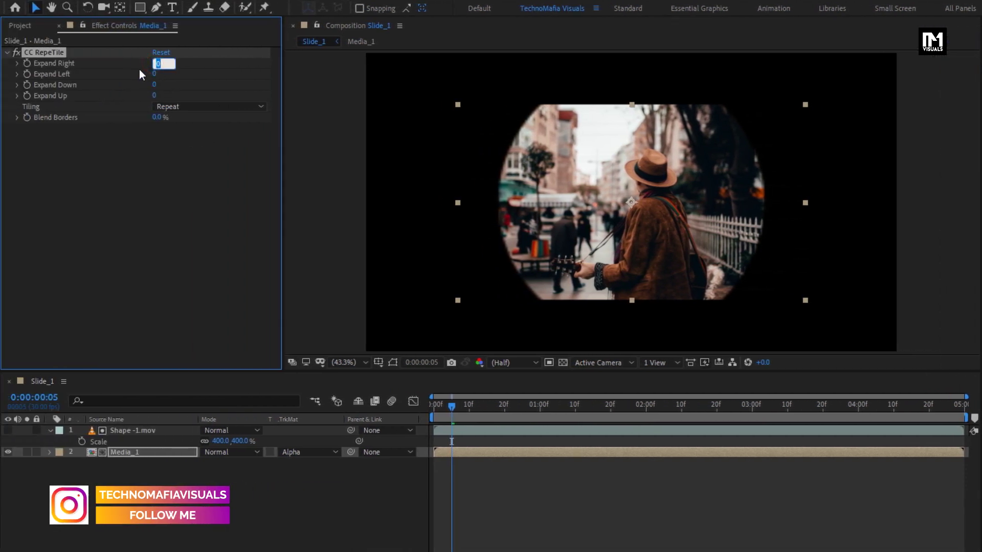
{"action": "type", "text": "500"}
{"action": "key", "text": "Return"}
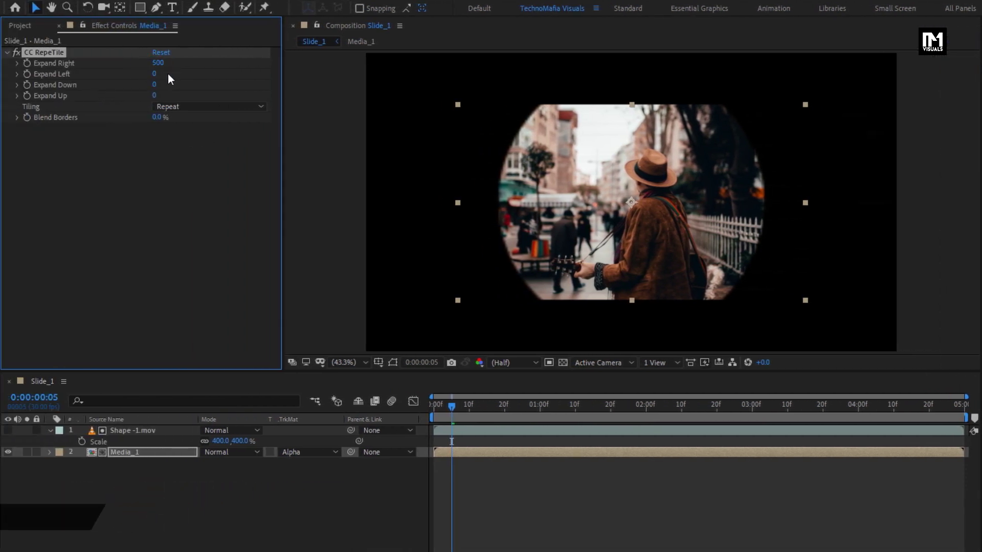
{"action": "left_click", "coordinate": [155, 73]}
{"action": "type", "text": "500"}
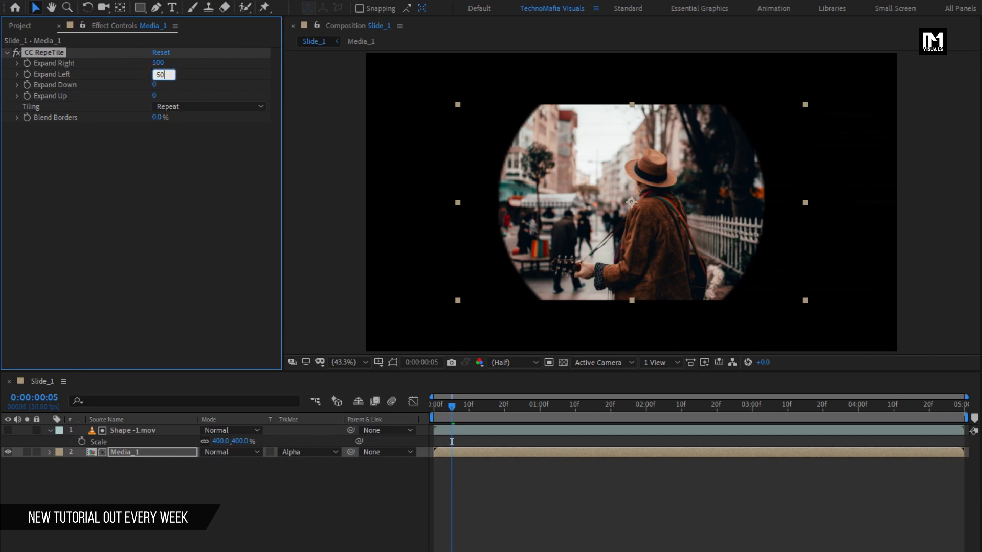
{"action": "key", "text": "Return"}
{"action": "left_click", "coordinate": [154, 85]}
{"action": "type", "text": "5"}
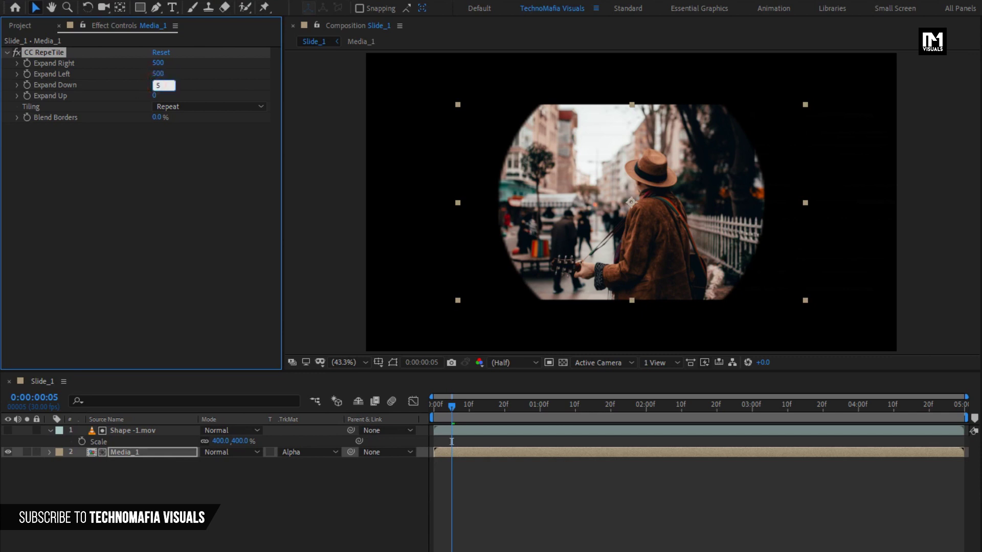
{"action": "type", "text": "00"}
{"action": "key", "text": "Return"}
{"action": "left_click", "coordinate": [154, 96]}
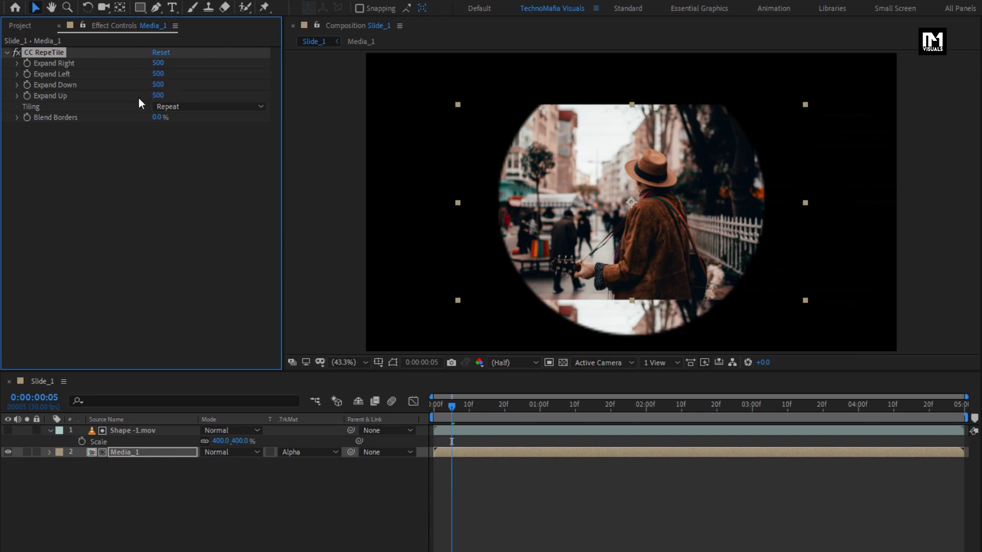
{"action": "left_click", "coordinate": [176, 104]}
{"action": "left_click", "coordinate": [185, 160]}
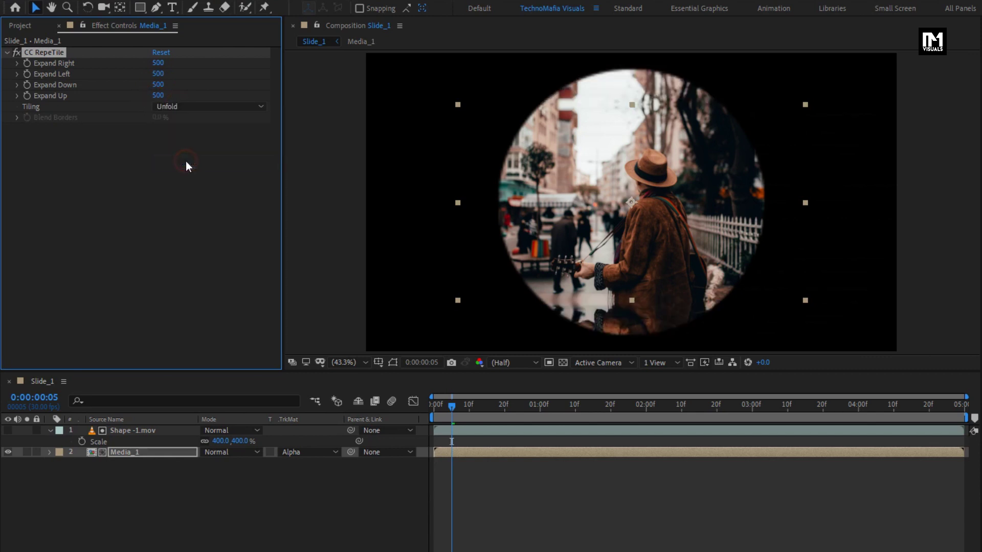
- Preview the Slide_1 circular reveal from 0:00:00:00 and scrub through its first two seconds
{"action": "left_click", "coordinate": [431, 406]}
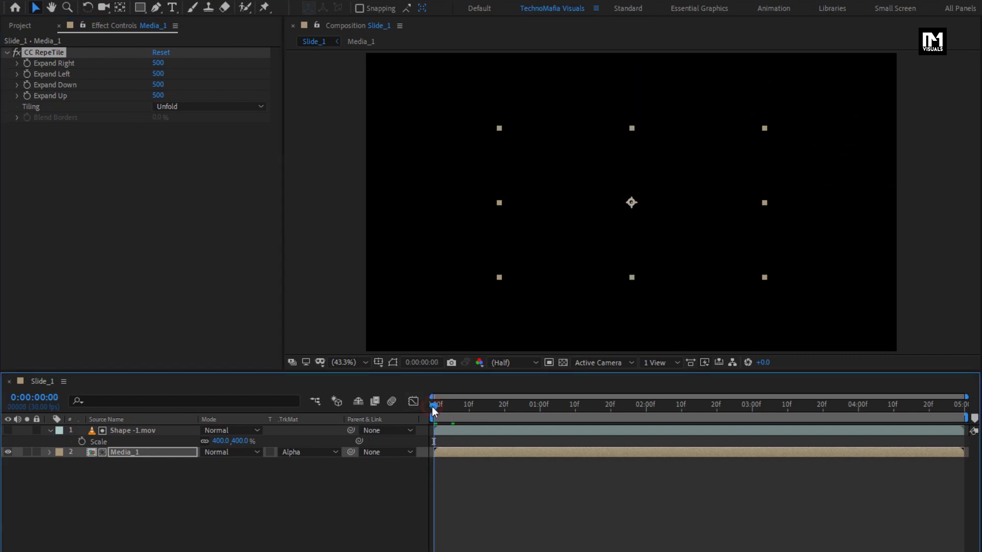
{"action": "key", "text": "space"}
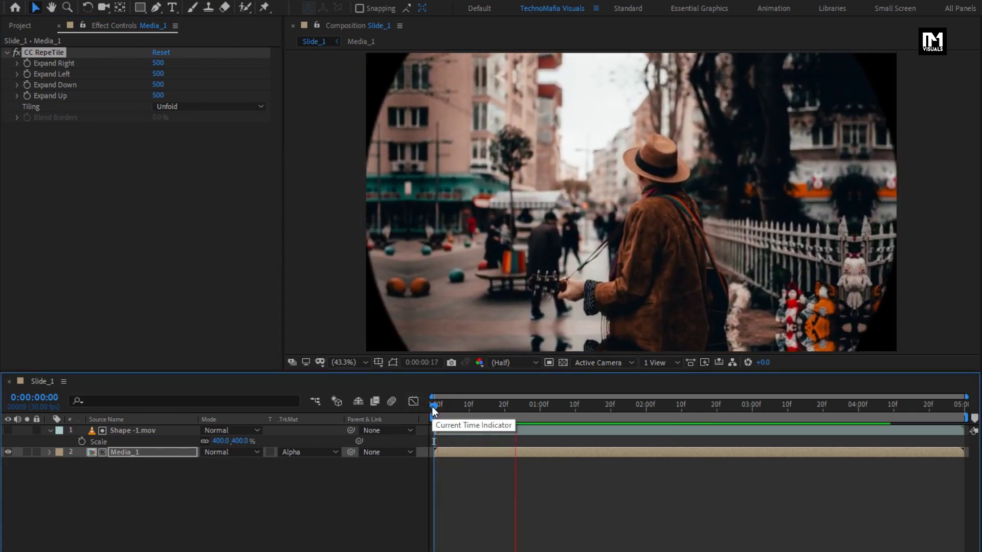
{"action": "key", "text": "space"}
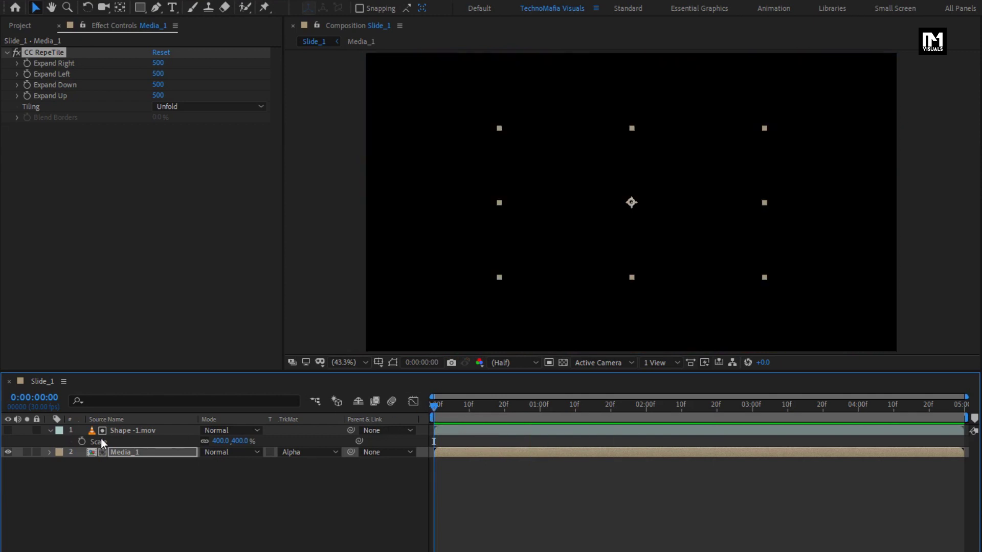
{"action": "left_click", "coordinate": [49, 431]}
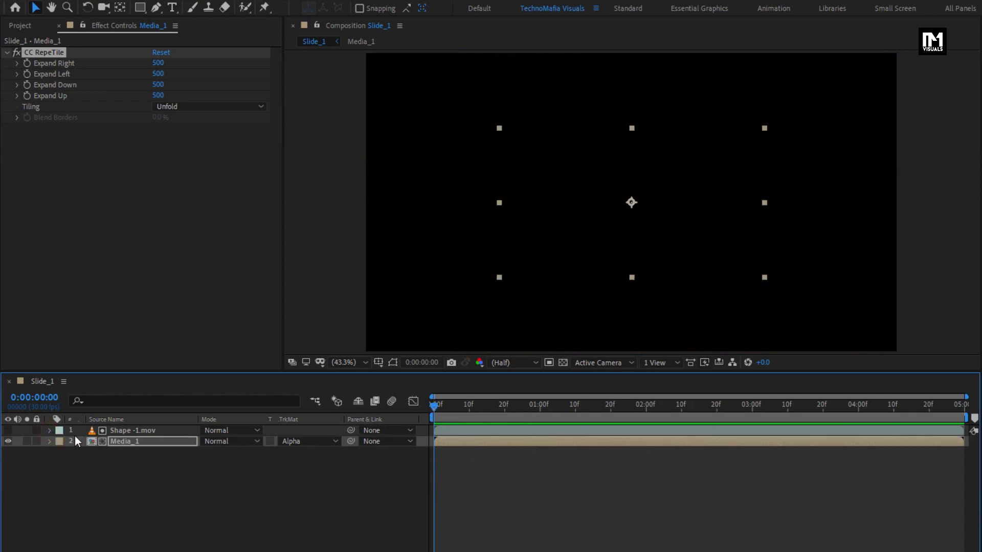
{"action": "left_click", "coordinate": [19, 26]}
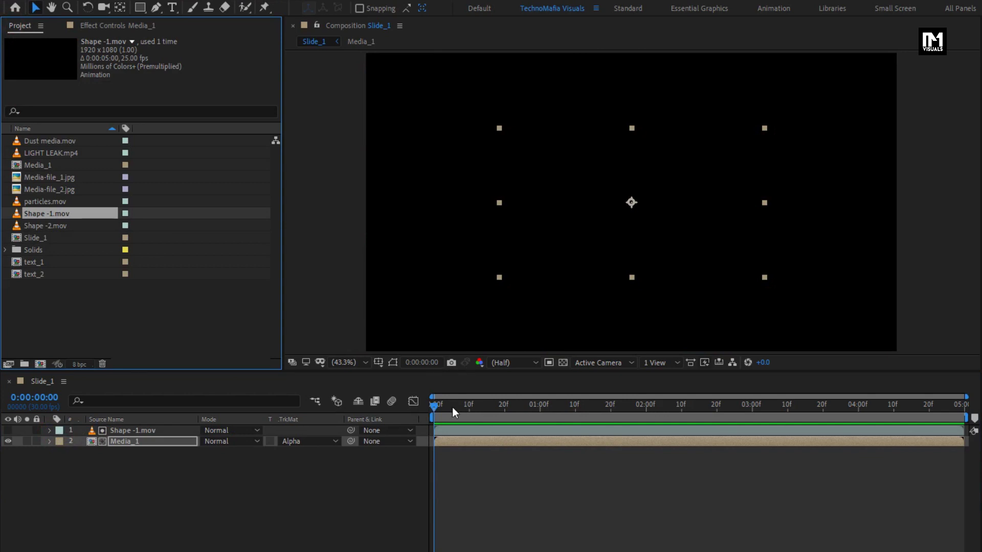
{"action": "left_click_drag", "start_coordinate": [452, 407], "coordinate": [616, 408]}
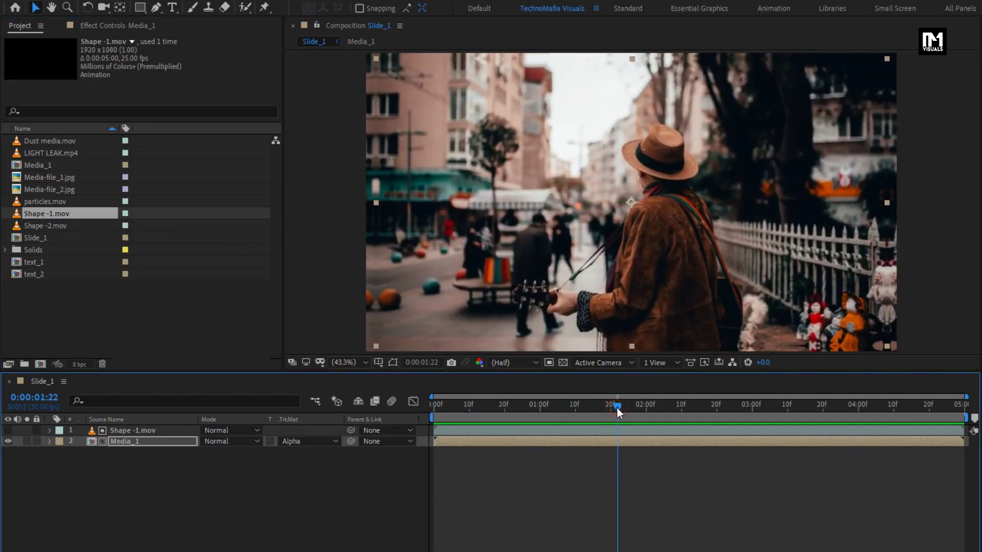
- Shift the Shape -1.mov matte layer in time so that it starts at 0:00:00:08
{"action": "left_click", "coordinate": [136, 432]}
{"action": "left_click", "coordinate": [451, 407]}
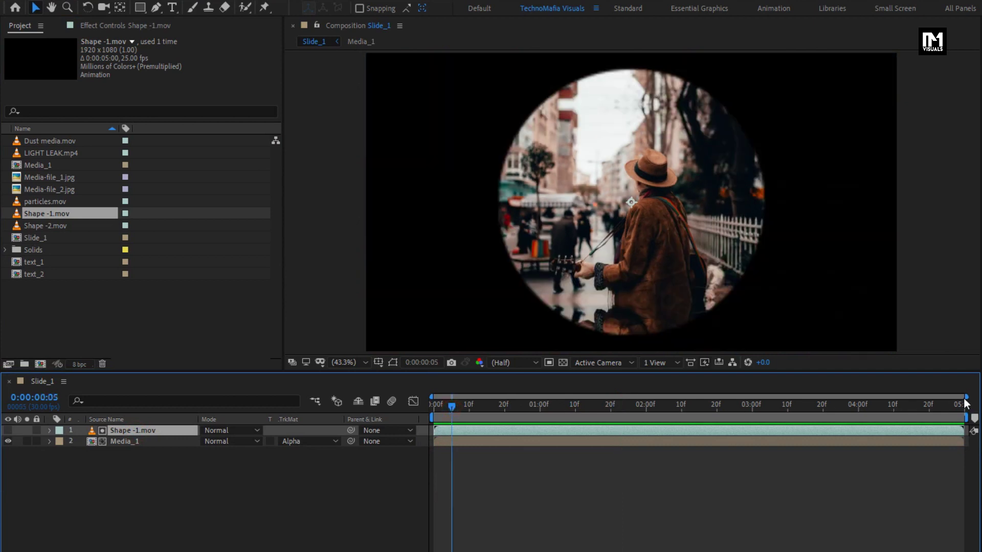
{"action": "left_click_drag", "start_coordinate": [966, 397], "coordinate": [542, 397]}
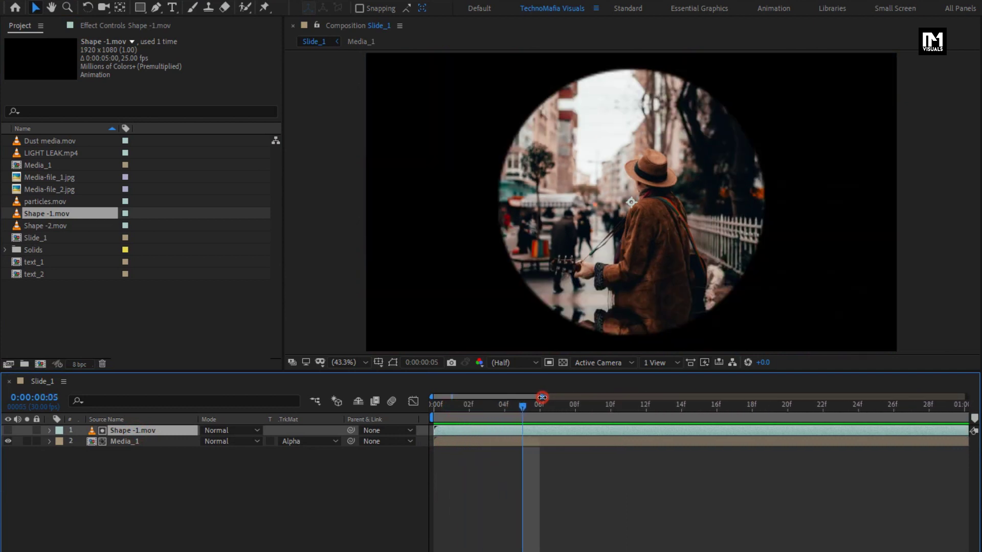
{"action": "left_click", "coordinate": [576, 412]}
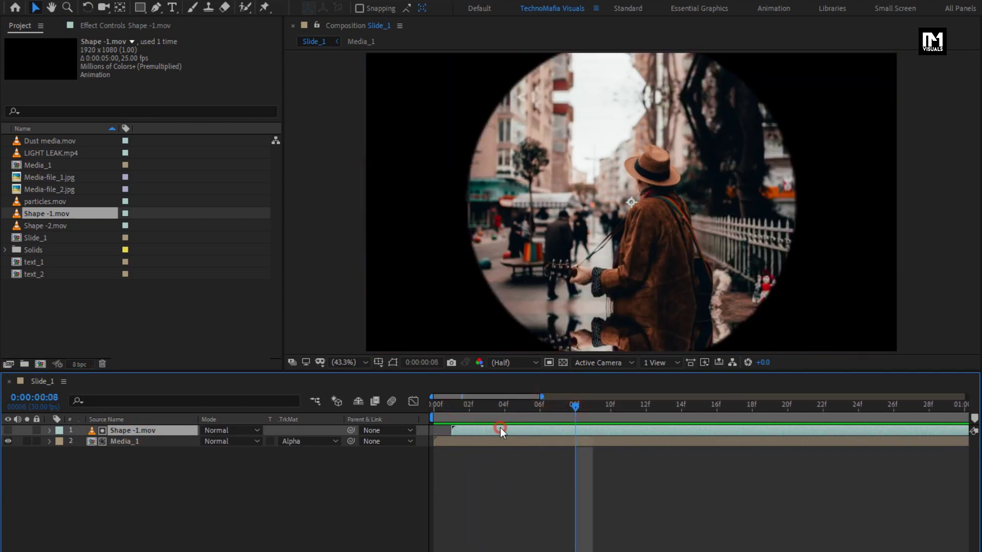
{"action": "left_click_drag", "start_coordinate": [500, 430], "coordinate": [813, 405]}
- Duplicate the Shape -1.mov and Media_1 layers together and shift the upper Shape -1.mov copy to start at 0:00:00:03
{"action": "left_click_drag", "start_coordinate": [146, 452], "coordinate": [130, 434]}
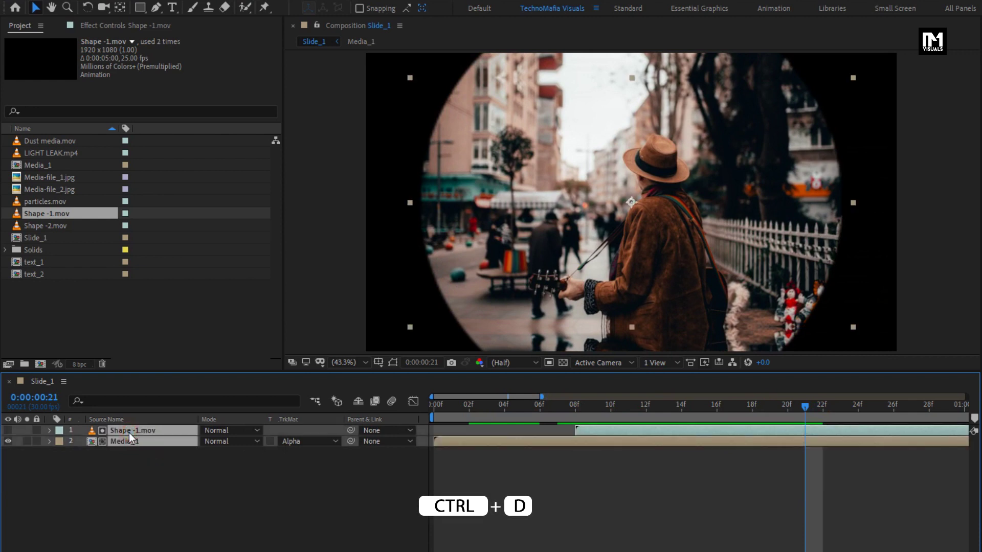
{"action": "key", "text": "ctrl+d"}
{"action": "left_click", "coordinate": [188, 489]}
{"action": "left_click", "coordinate": [139, 431]}
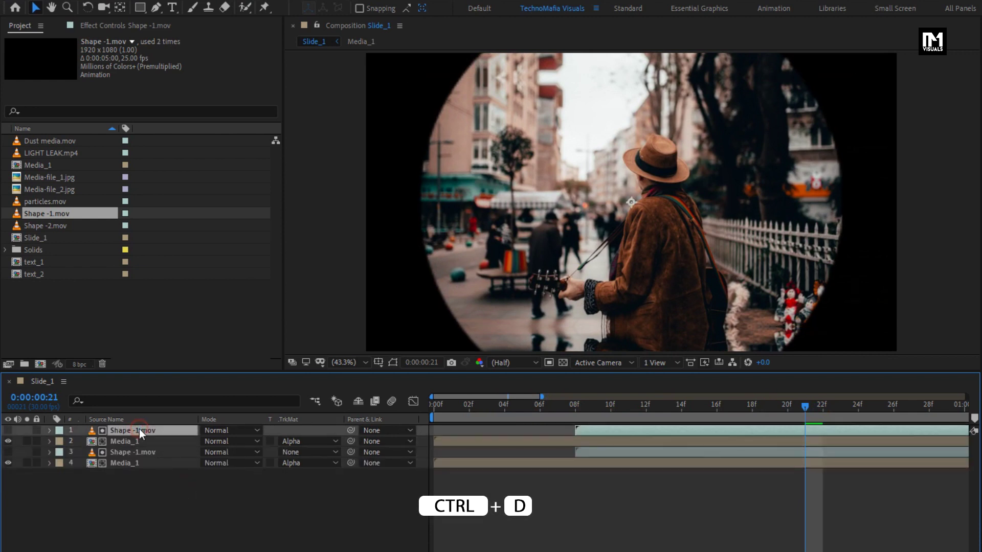
{"action": "left_click_drag", "start_coordinate": [594, 432], "coordinate": [502, 432]}
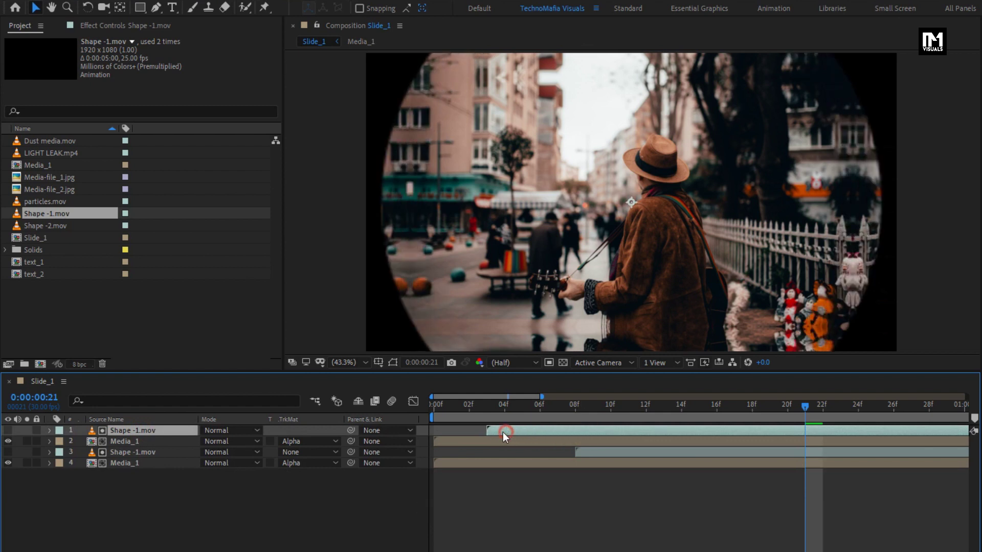
- Add Shape -2.mov above all layers in Slide_1 and align its start to 0:00:00:03
{"action": "left_click", "coordinate": [483, 408]}
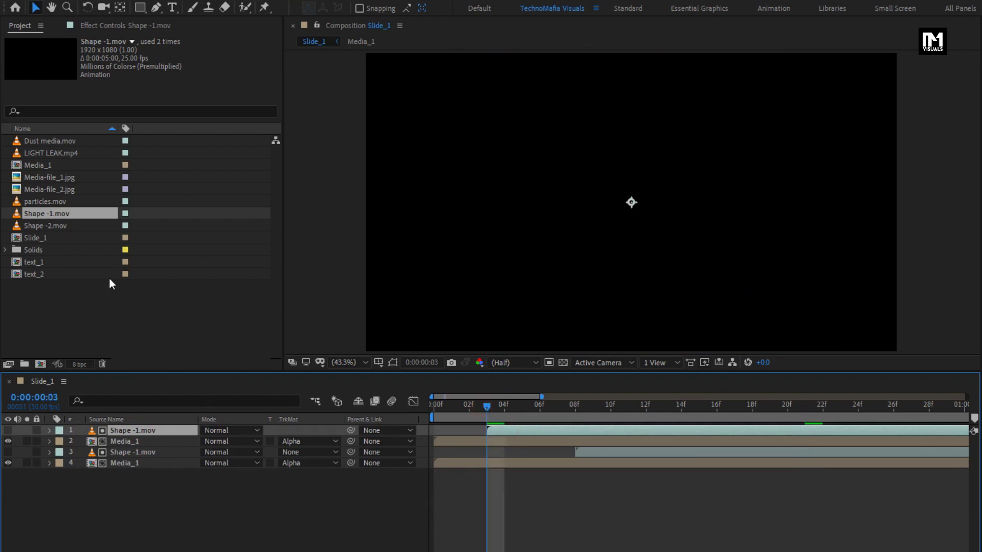
{"action": "left_click_drag", "start_coordinate": [47, 228], "coordinate": [149, 428]}
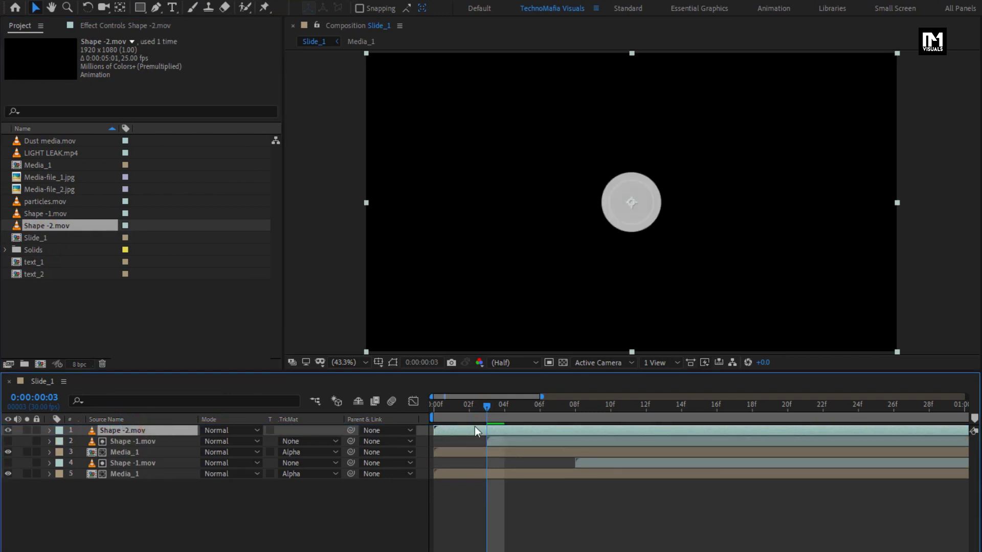
{"action": "left_click_drag", "start_coordinate": [448, 430], "coordinate": [606, 409]}
{"action": "left_click", "coordinate": [492, 406]}
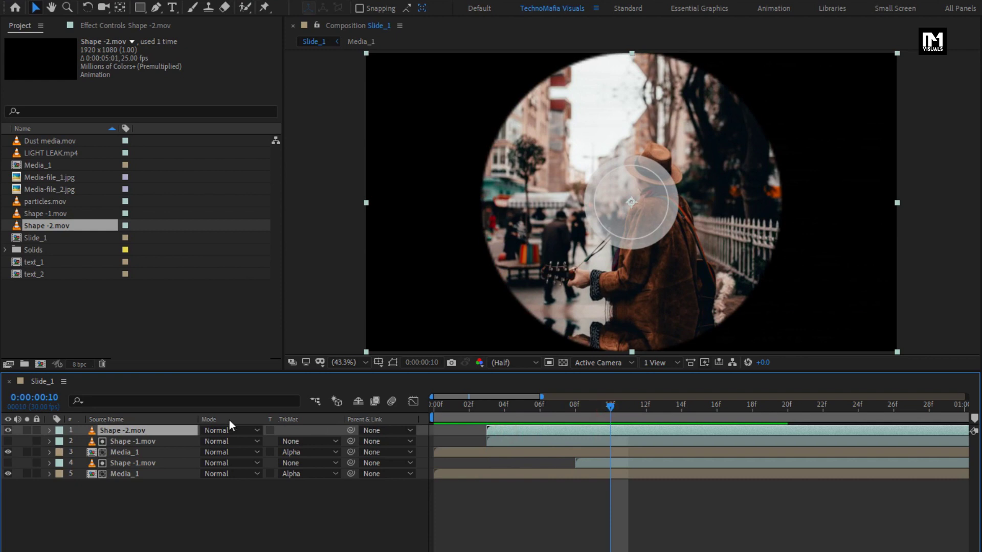
- Set the Shape -2.mov layer's scale to 400% and scrub through the timeline to check the ring
{"action": "key", "text": "s"}
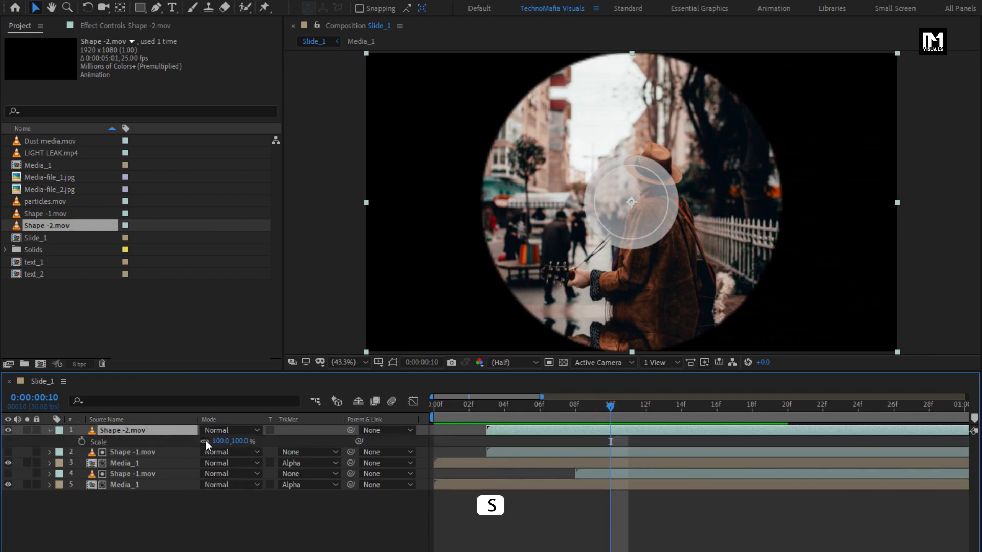
{"action": "left_click", "coordinate": [238, 441]}
{"action": "type", "text": "400"}
{"action": "key", "text": "Return"}
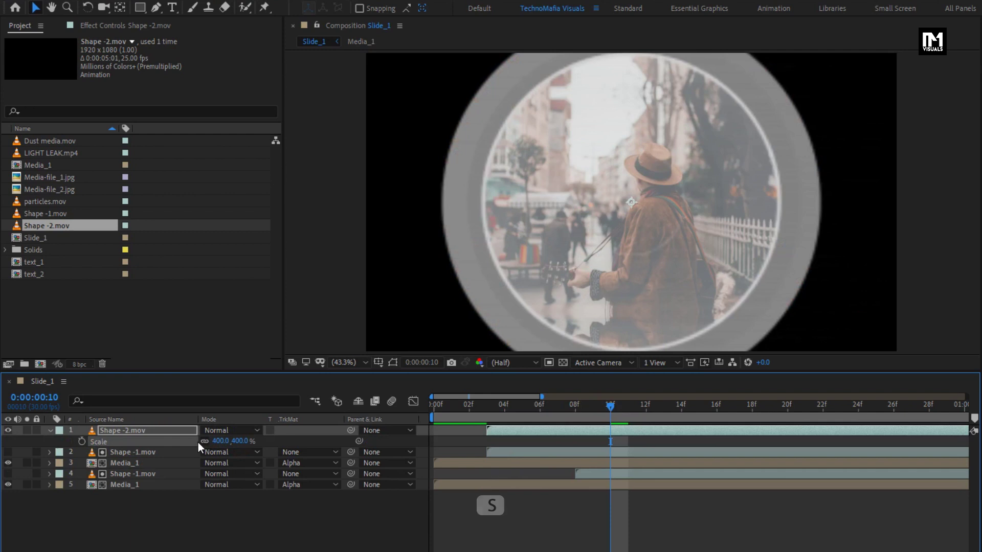
{"action": "left_click", "coordinate": [50, 430]}
{"action": "left_click_drag", "start_coordinate": [607, 409], "coordinate": [769, 408]}
- Move Shape -2.mov and the upper Shape -1.mov together toward the frame's lower left and scrub to check the offset reveal
{"action": "left_click", "coordinate": [509, 441]}
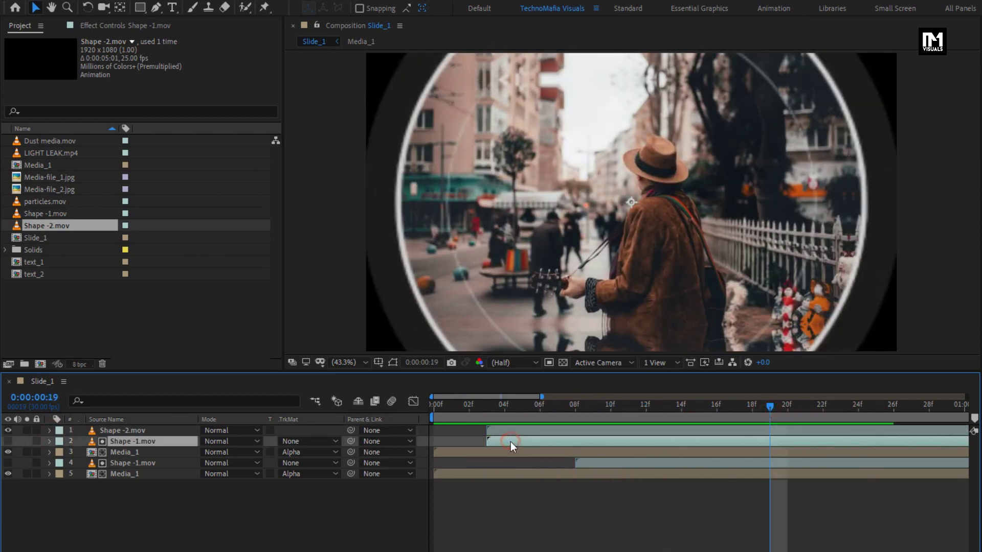
{"action": "left_click", "coordinate": [507, 430], "text": "shift"}
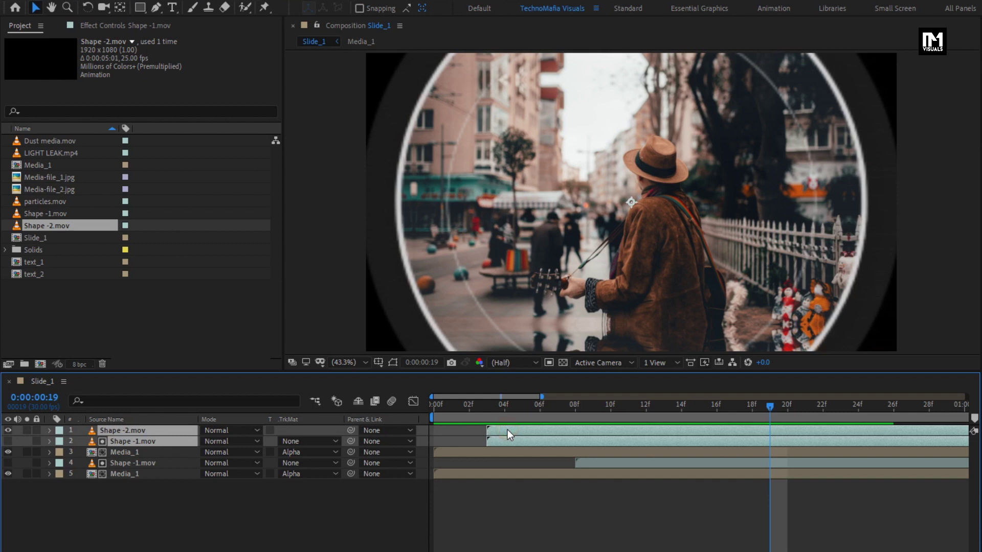
{"action": "left_click_drag", "start_coordinate": [694, 213], "coordinate": [522, 272]}
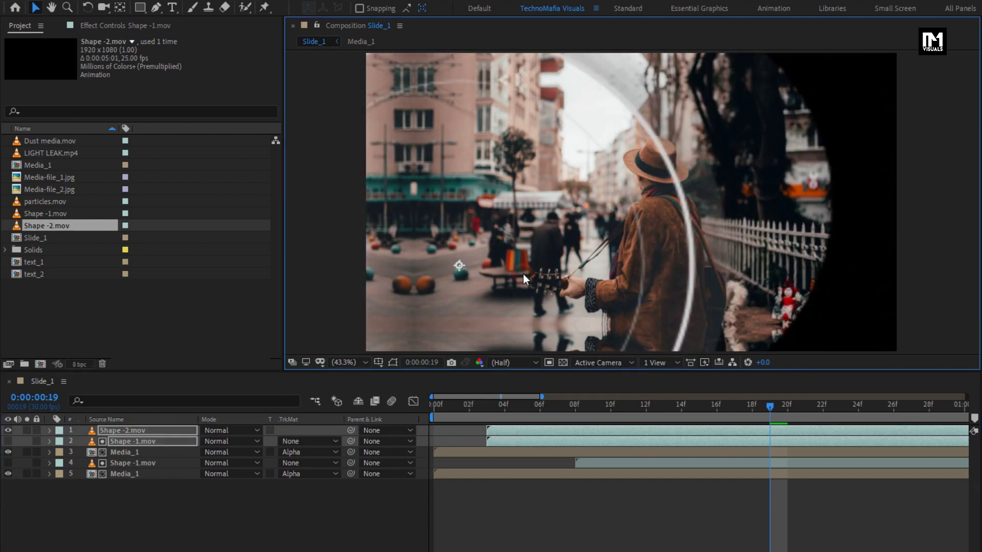
{"action": "left_click", "coordinate": [573, 408]}
{"action": "left_click_drag", "start_coordinate": [570, 409], "coordinate": [710, 406]}
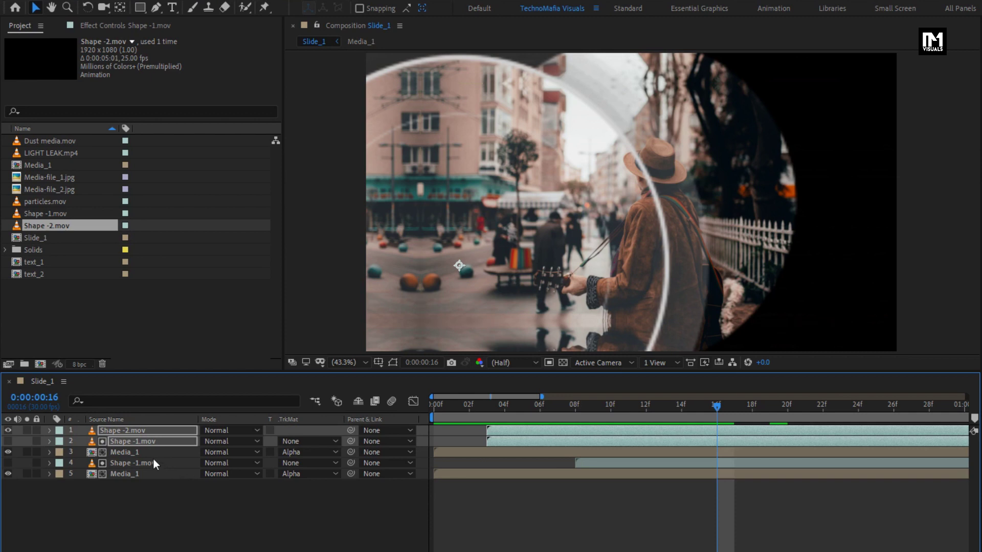
- Duplicate the top Shape -2.mov, Shape -1.mov and Media_1 layers and stack the three copies together above the originals
{"action": "left_click", "coordinate": [124, 452]}
{"action": "left_click", "coordinate": [123, 441], "text": "ctrl"}
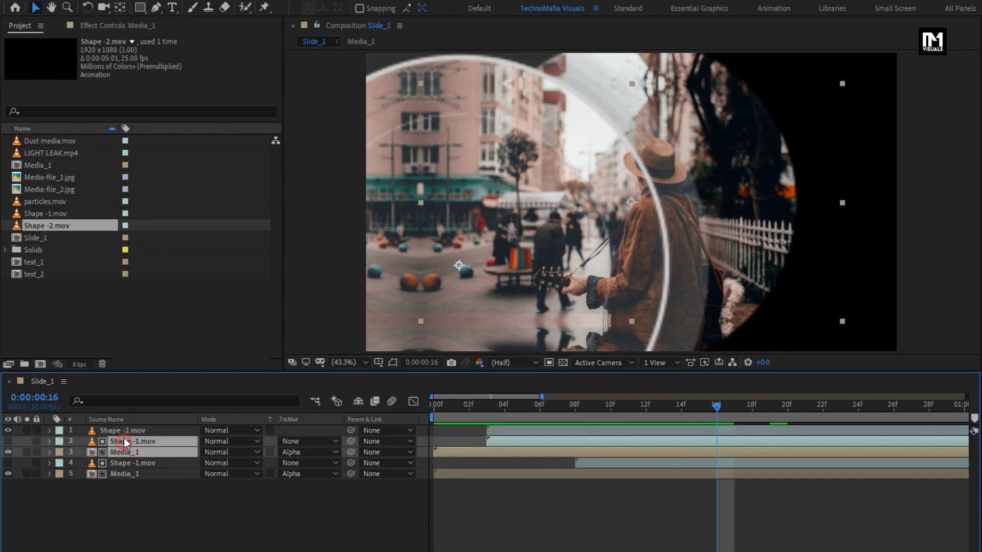
{"action": "left_click", "coordinate": [123, 431], "text": "ctrl"}
{"action": "key", "text": "ctrl+d"}
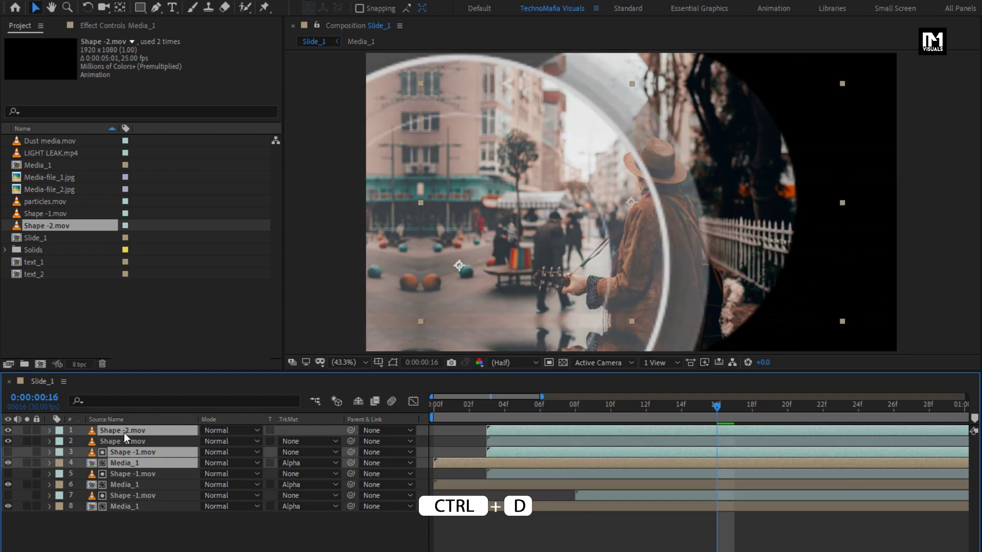
{"action": "left_click_drag", "start_coordinate": [125, 452], "coordinate": [127, 445]}
{"action": "left_click_drag", "start_coordinate": [128, 442], "coordinate": [128, 440]}
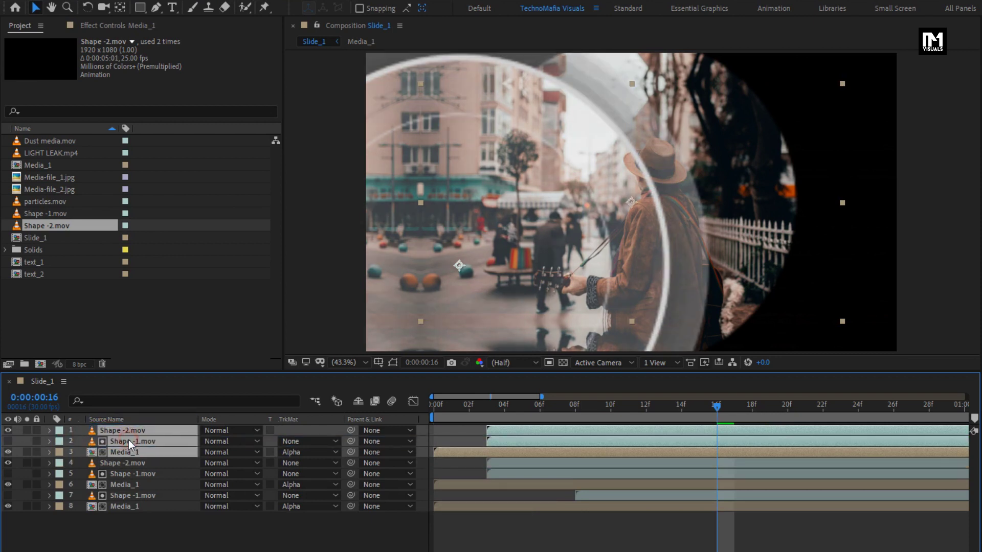
- Move the top Shape -2.mov and Shape -1.mov copies to the frame's upper right and start them at 0:00:00:01
{"action": "left_click", "coordinate": [174, 528]}
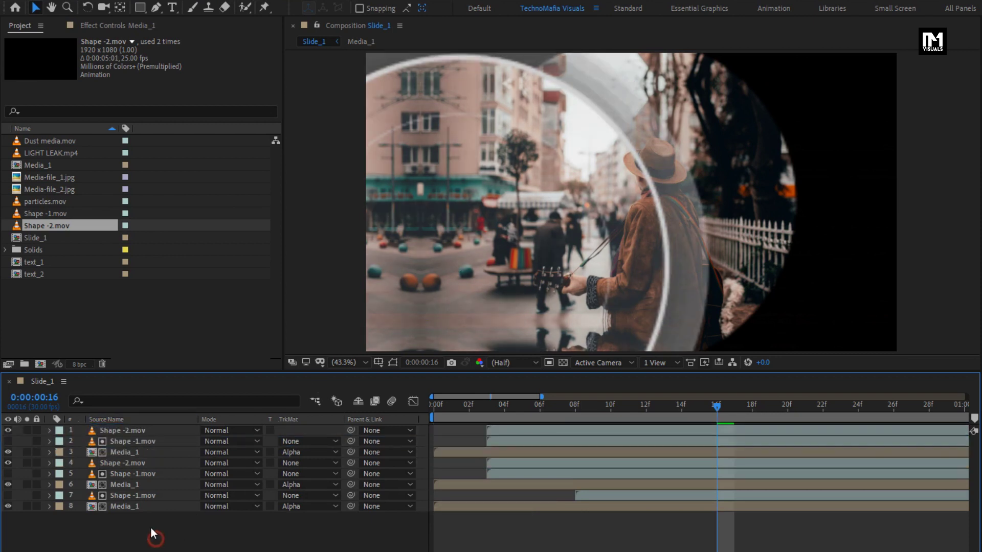
{"action": "left_click", "coordinate": [129, 443]}
{"action": "left_click", "coordinate": [128, 438], "text": "ctrl"}
{"action": "left_click", "coordinate": [128, 443], "text": "ctrl"}
{"action": "left_click", "coordinate": [125, 434], "text": "ctrl"}
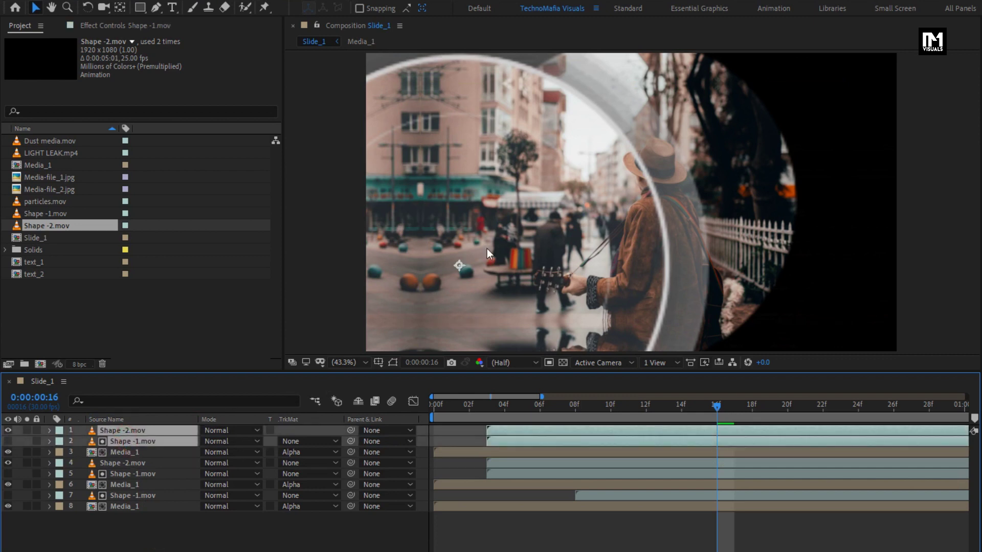
{"action": "left_click_drag", "start_coordinate": [493, 244], "coordinate": [804, 76]}
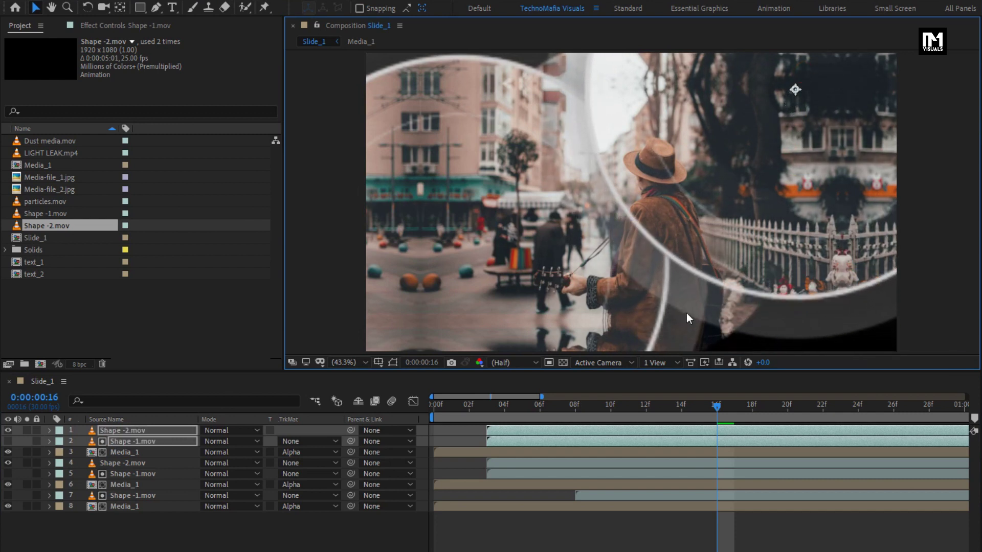
{"action": "mouse_move", "coordinate": [491, 431]}
{"action": "left_mouse_down"}
{"action": "mouse_move", "coordinate": [470, 428]}
{"action": "mouse_move", "coordinate": [451, 406]}
{"action": "mouse_move", "coordinate": [605, 400]}
{"action": "mouse_move", "coordinate": [800, 375]}
{"action": "mouse_move", "coordinate": [643, 375]}
{"action": "mouse_move", "coordinate": [485, 392]}
{"action": "mouse_move", "coordinate": [679, 399]}
{"action": "left_mouse_up"}
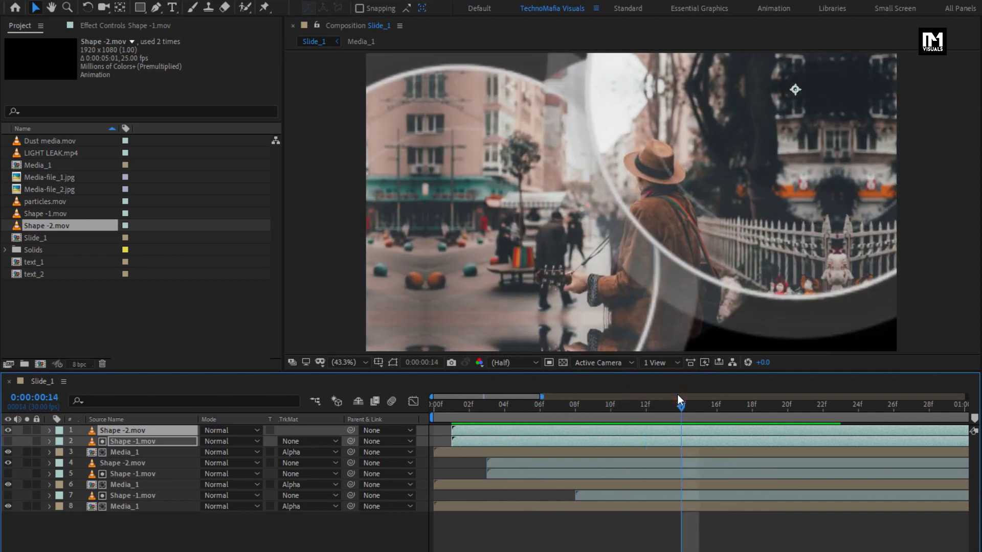
- Duplicate the upper-right circle's Shape -2.mov, Shape -1.mov and Media_1 layers and stack the copies together above the originals
{"action": "left_click", "coordinate": [117, 453]}
{"action": "left_click", "coordinate": [123, 438], "text": "ctrl"}
{"action": "left_click", "coordinate": [122, 436], "text": "ctrl"}
{"action": "left_click", "coordinate": [122, 438], "text": "ctrl"}
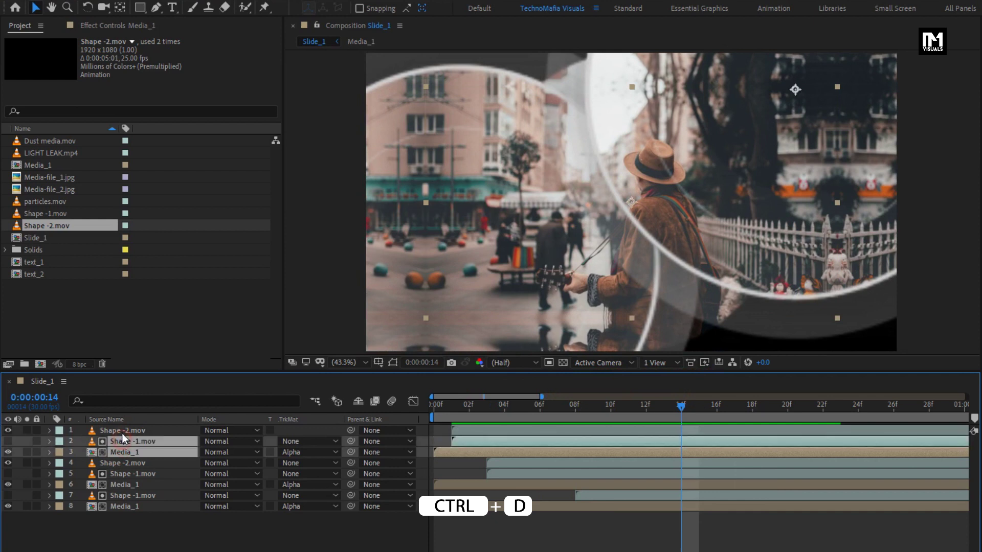
{"action": "left_click", "coordinate": [121, 433], "text": "ctrl"}
{"action": "key", "text": "ctrl+d"}
{"action": "left_click_drag", "start_coordinate": [122, 433], "coordinate": [128, 443]}
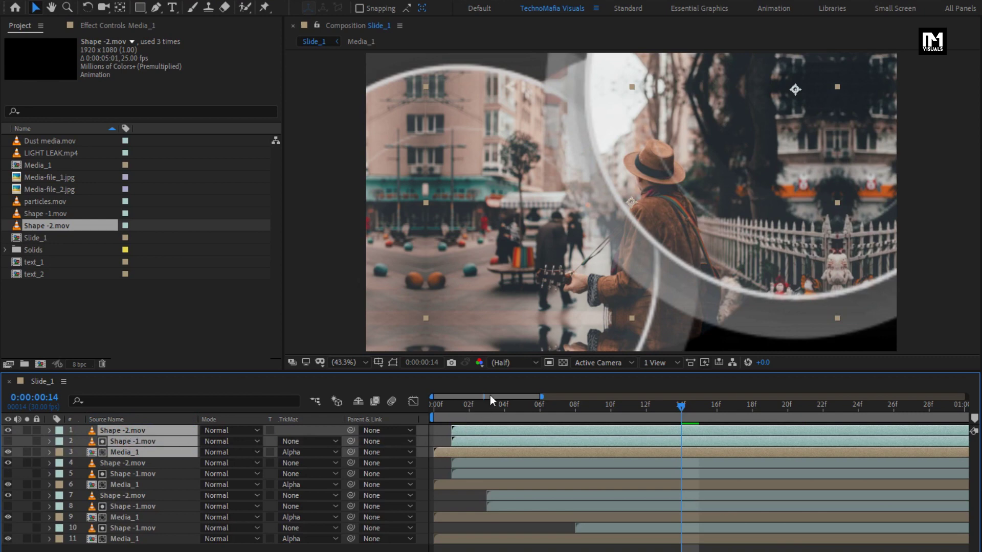
- Move the three new top layers toward the frame's upper left and shift them one frame later, starting the shapes at 0:00:00:02
{"action": "left_click_drag", "start_coordinate": [777, 166], "coordinate": [438, 112]}
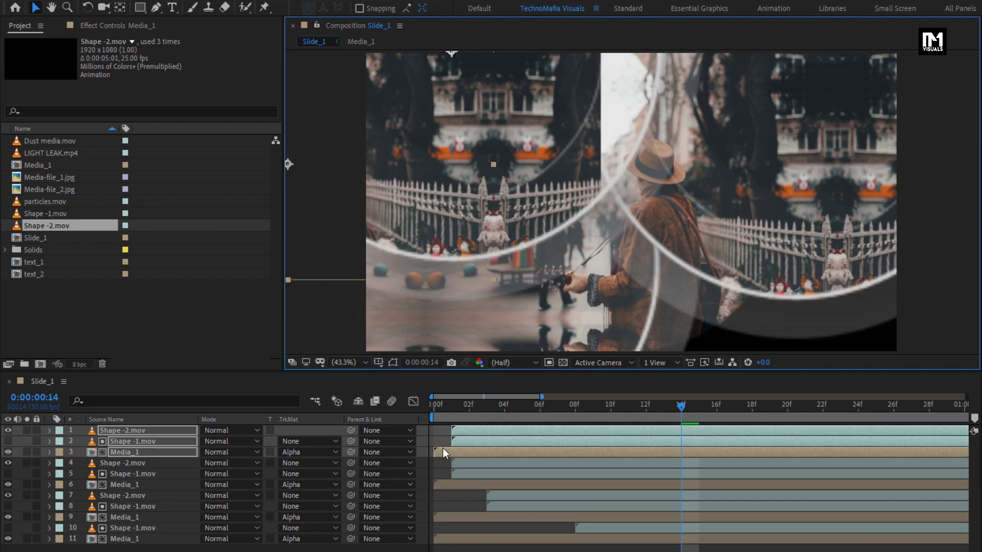
{"action": "left_click_drag", "start_coordinate": [464, 443], "coordinate": [477, 443]}
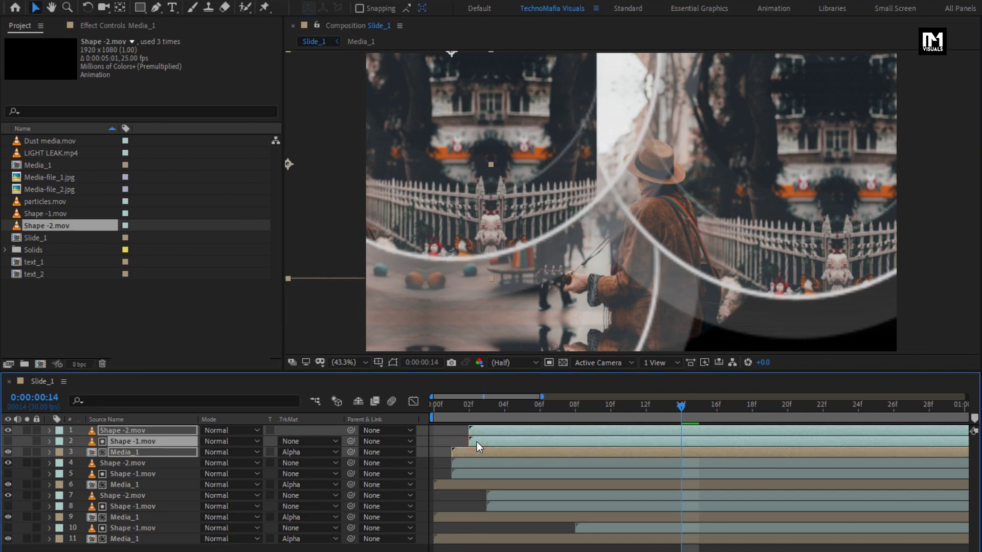
- Duplicate the upper-left circle's Shape -2.mov, Shape -1.mov and Media_1 layers and group the copies at the top of the stack
{"action": "left_click", "coordinate": [143, 453]}
{"action": "left_click", "coordinate": [137, 440], "text": "ctrl"}
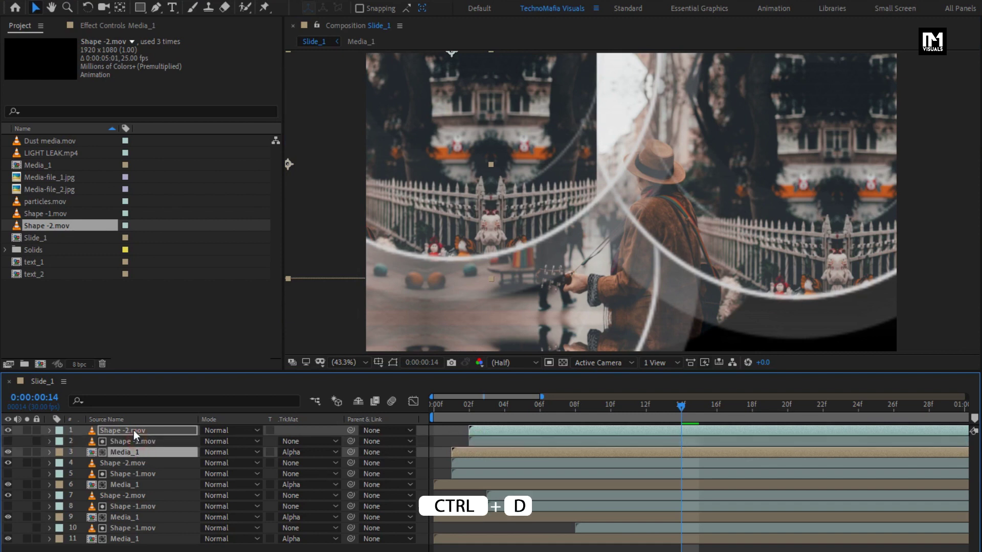
{"action": "left_click", "coordinate": [134, 431], "text": "ctrl"}
{"action": "left_click", "coordinate": [133, 443], "text": "ctrl"}
{"action": "left_click", "coordinate": [130, 429], "text": "ctrl"}
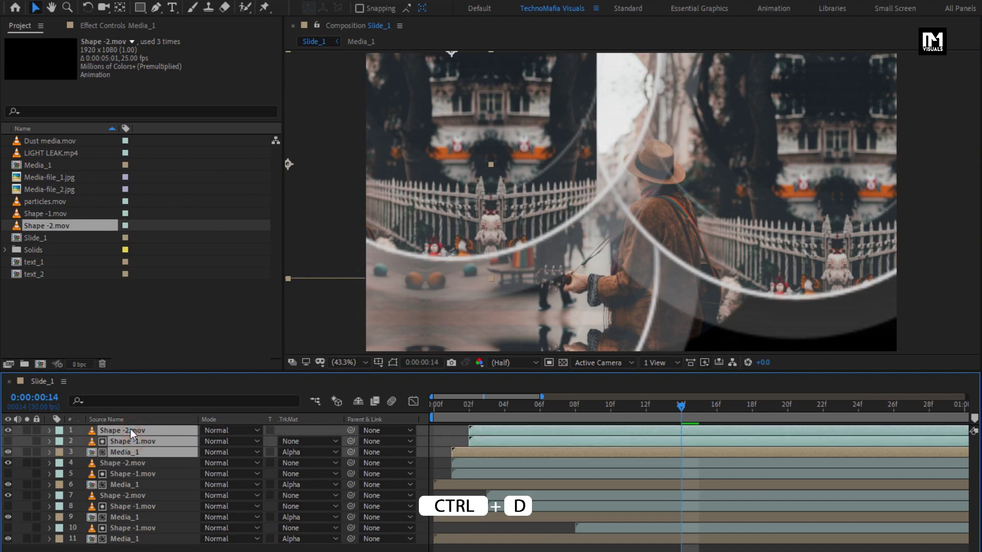
{"action": "key", "text": "ctrl+d"}
{"action": "left_click_drag", "start_coordinate": [127, 450], "coordinate": [125, 437]}
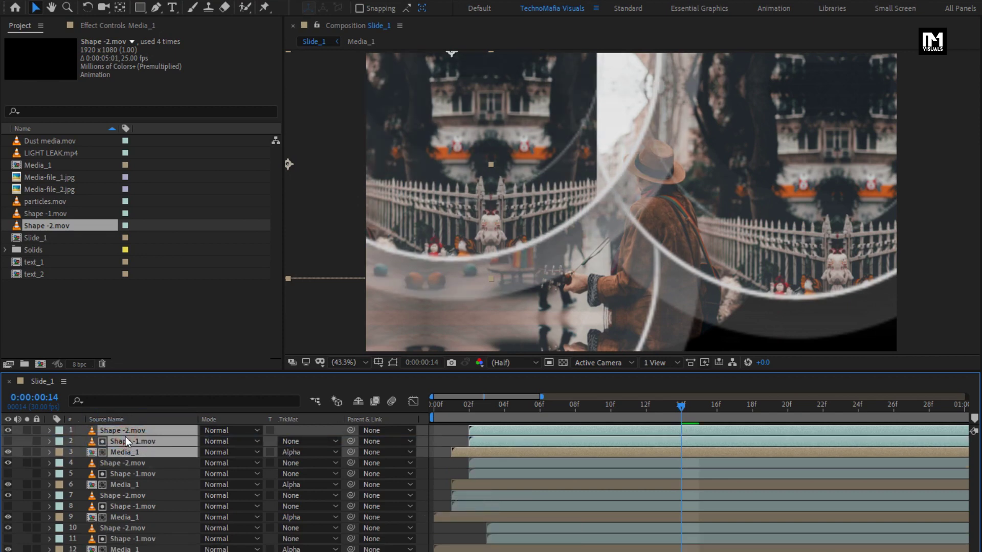
- Move the three newest layers so their circle sits near the frame's centre and shift them one frame earlier
{"action": "key", "text": "comma"}
{"action": "key", "text": "comma"}
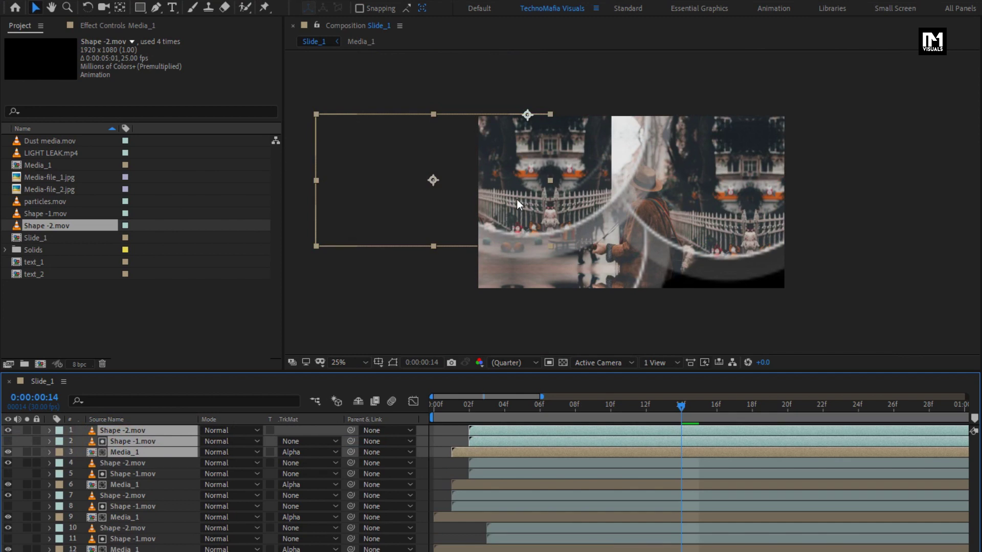
{"action": "left_click_drag", "start_coordinate": [520, 180], "coordinate": [627, 252]}
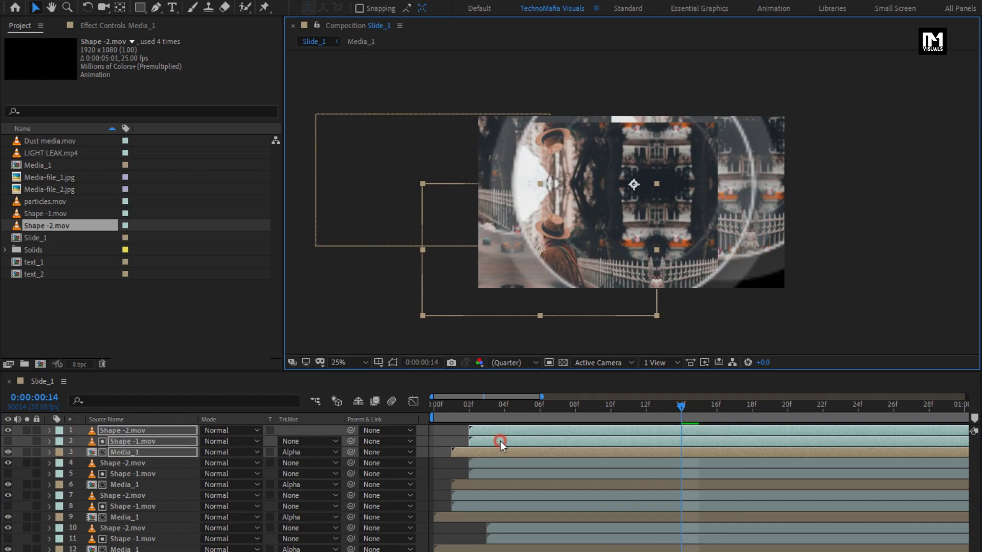
{"action": "left_click_drag", "start_coordinate": [500, 440], "coordinate": [485, 442]}
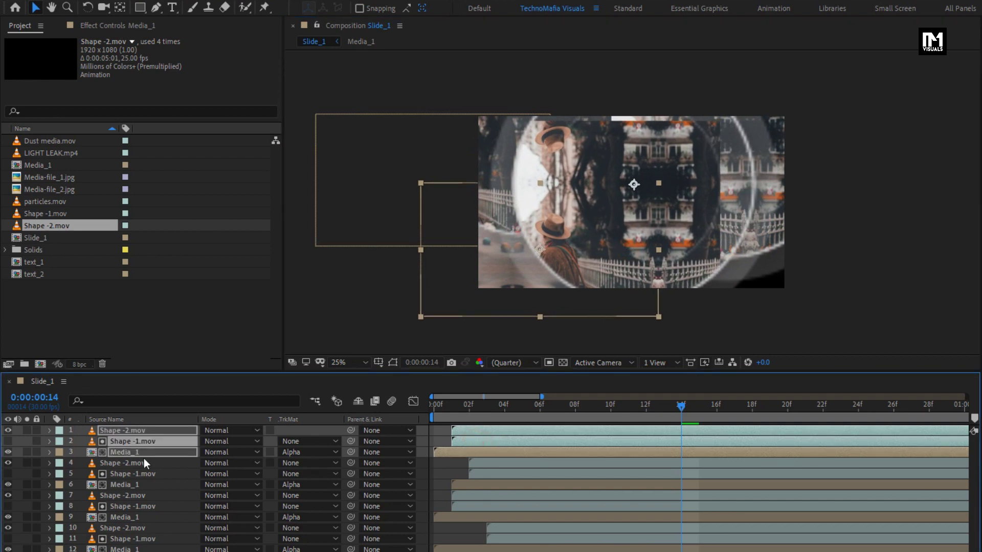
- Start the layer 6 Media_1 and the top Shape -2.mov and Shape -1.mov at 0:00:00:00, then scrub to check the reveal
{"action": "left_click_drag", "start_coordinate": [463, 486], "coordinate": [456, 484]}
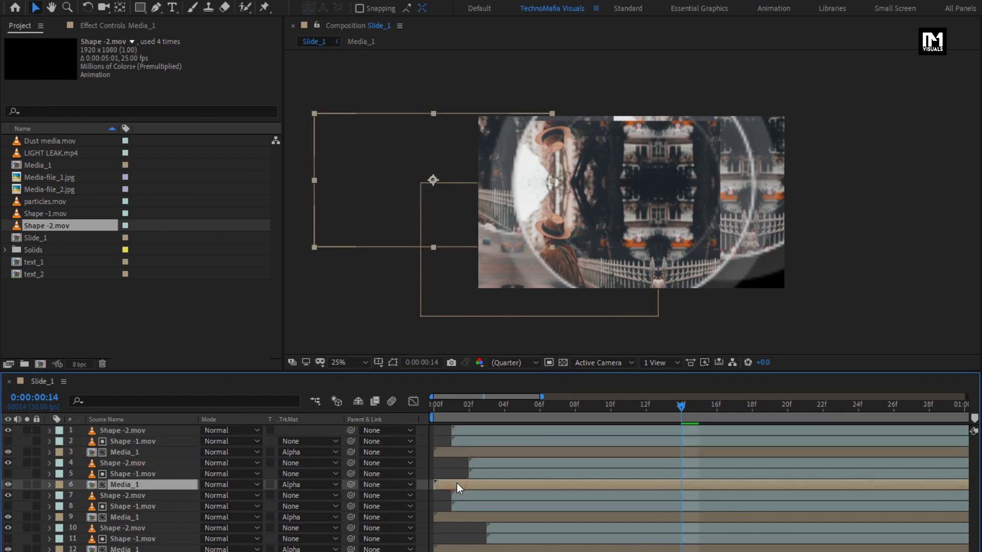
{"action": "left_click", "coordinate": [462, 444]}
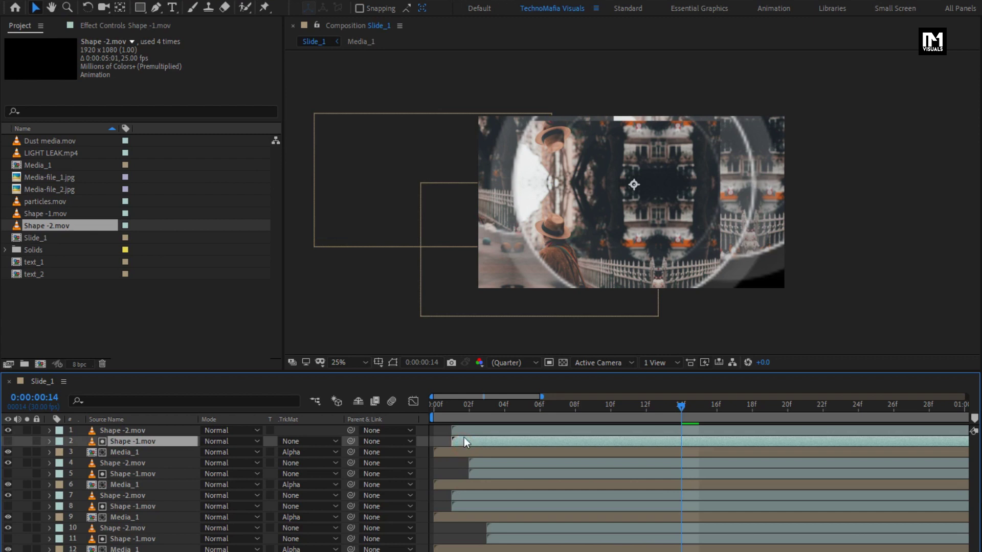
{"action": "left_click", "coordinate": [464, 434], "text": "shift"}
{"action": "left_click_drag", "start_coordinate": [467, 432], "coordinate": [587, 406]}
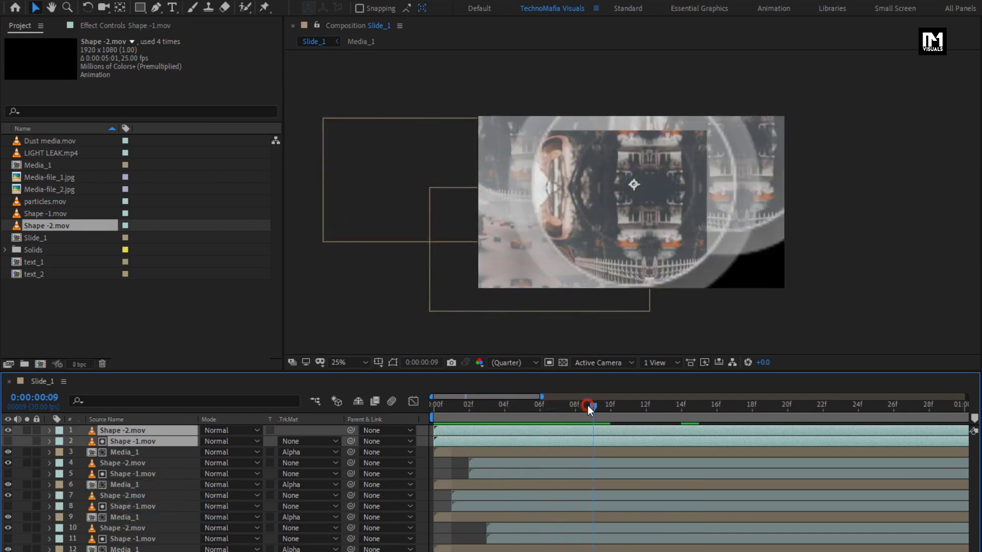
- Center the layer 3 and layer 6 Media_1 copies horizontally and vertically in the composition
{"action": "left_click", "coordinate": [136, 454]}
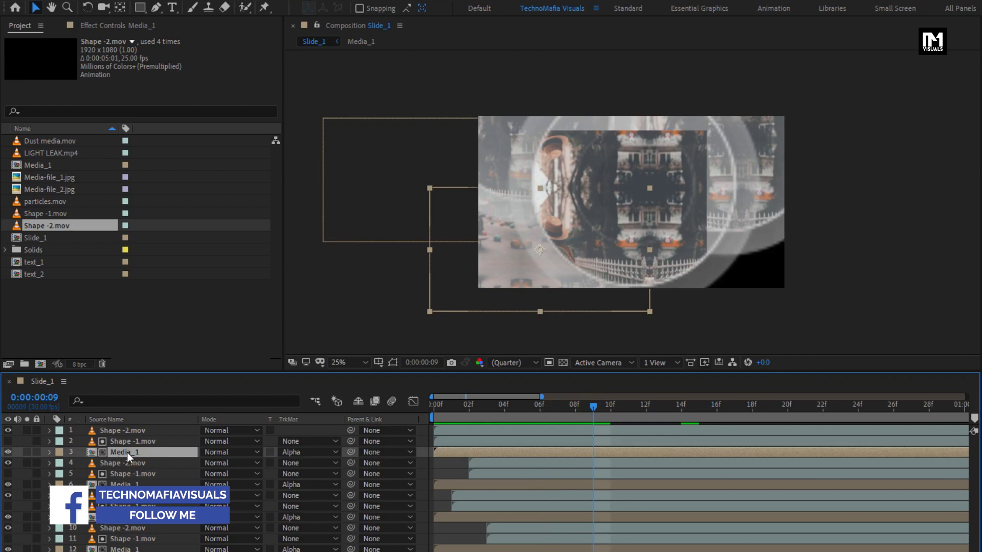
{"action": "left_click", "coordinate": [845, 413]}
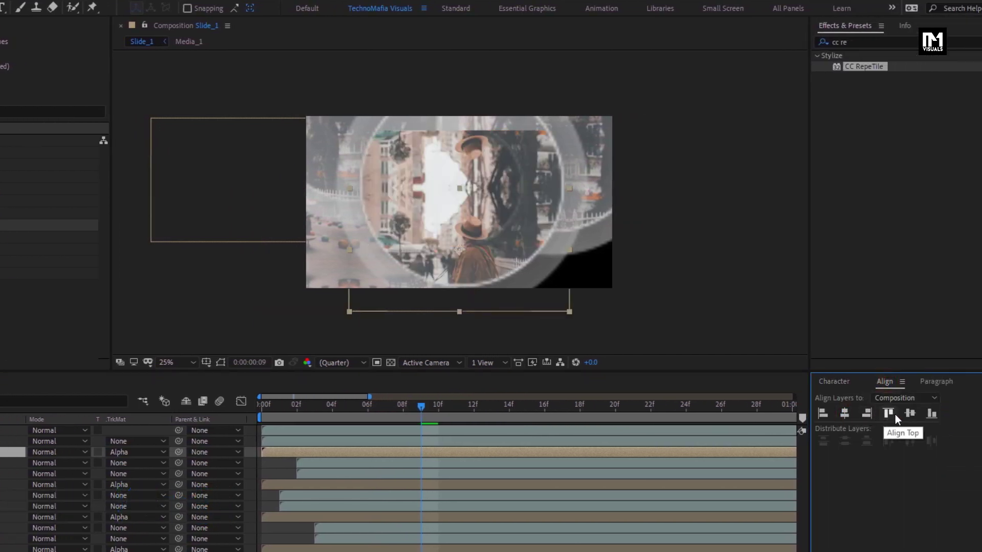
{"action": "left_click", "coordinate": [910, 413]}
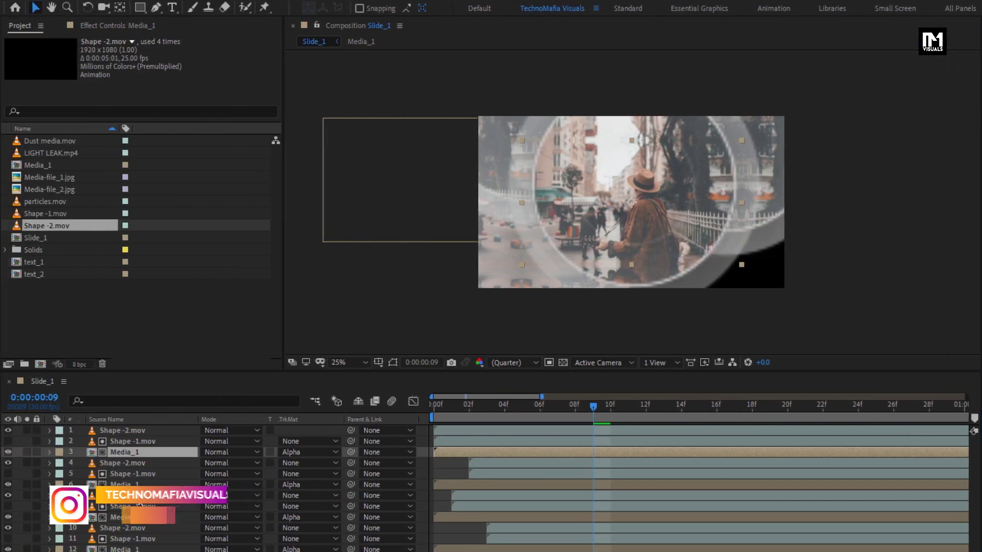
{"action": "left_click", "coordinate": [23, 484]}
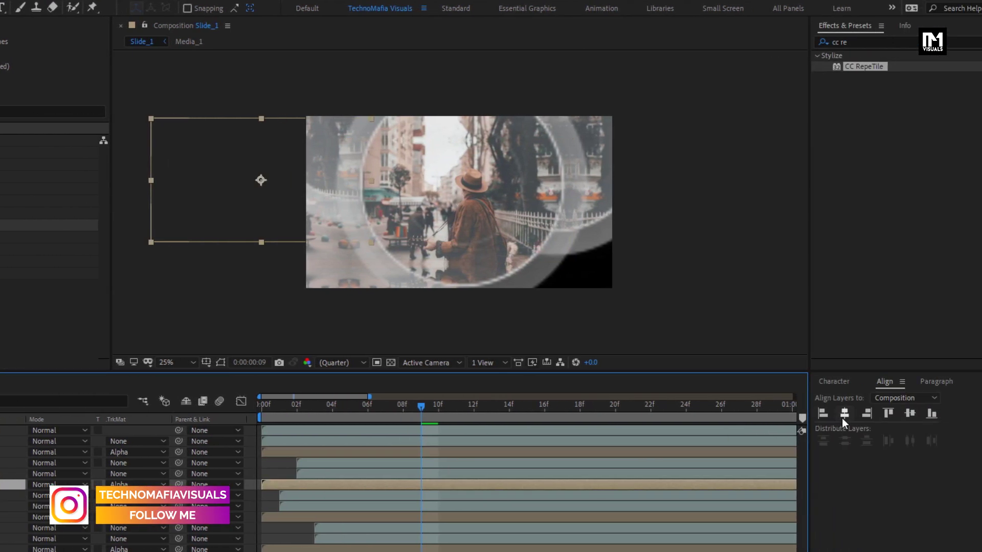
{"action": "left_click", "coordinate": [843, 414]}
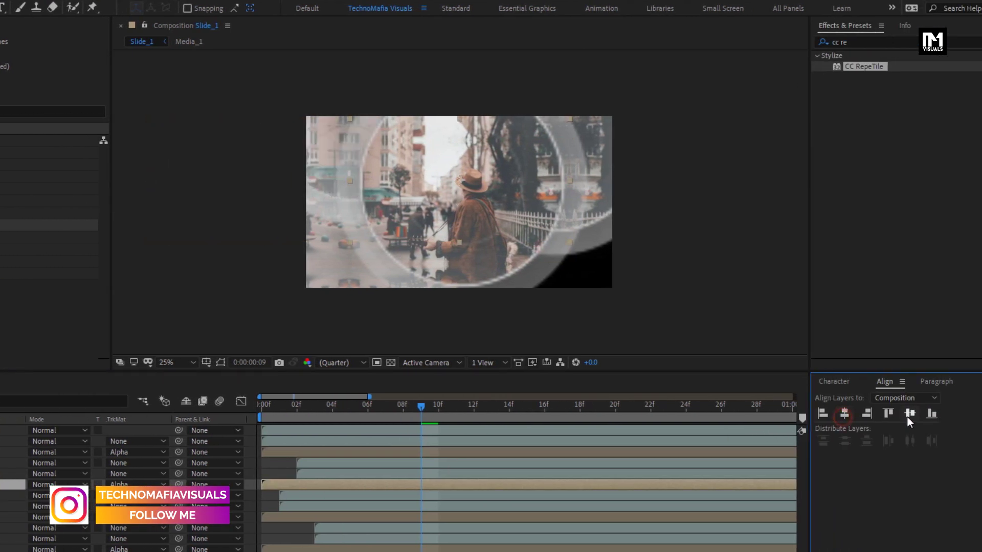
{"action": "left_click", "coordinate": [910, 413]}
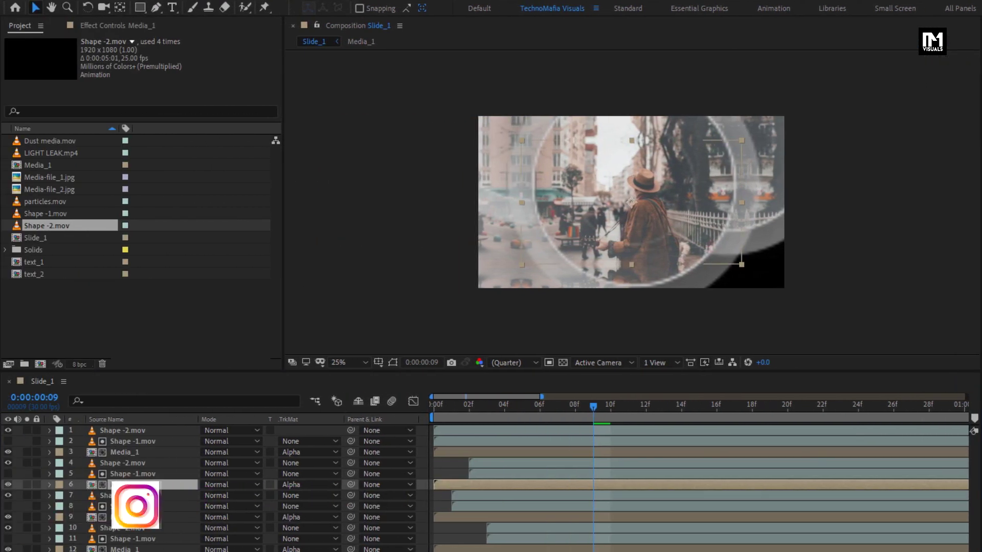
{"action": "left_click", "coordinate": [133, 517]}
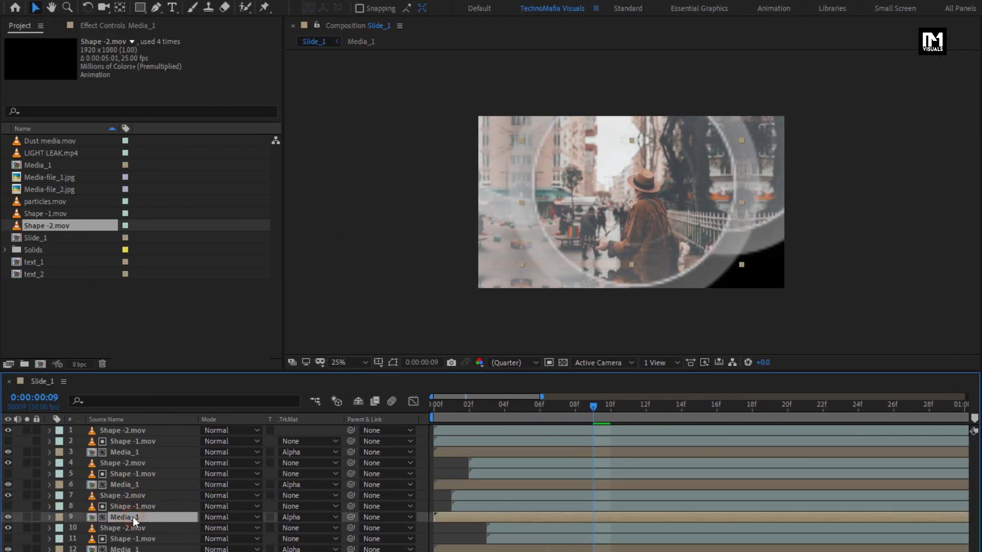
{"action": "left_click", "coordinate": [127, 485]}
- Duplicate the central circle's Shape -2.mov, Shape -1.mov and Media_1 layers and stack the three copies above the originals
{"action": "left_click", "coordinate": [127, 453]}
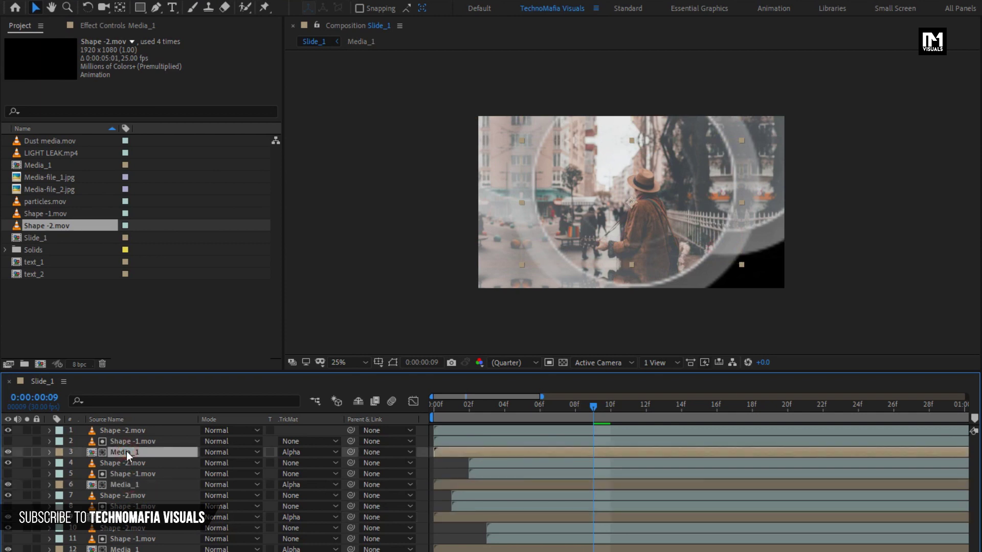
{"action": "left_click_drag", "start_coordinate": [505, 404], "coordinate": [557, 406]}
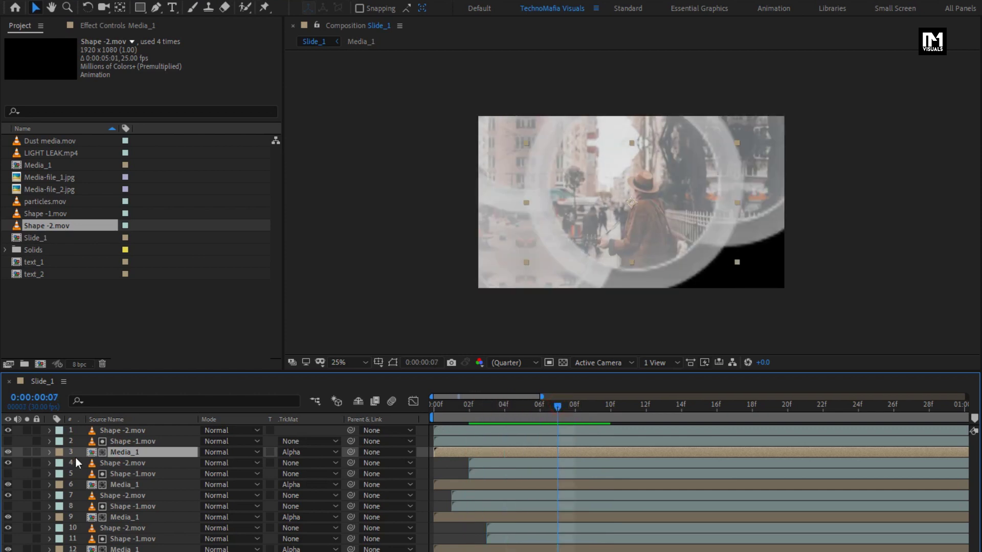
{"action": "left_click", "coordinate": [122, 440], "text": "ctrl"}
{"action": "left_click", "coordinate": [123, 432], "text": "ctrl"}
{"action": "key", "text": "ctrl+d"}
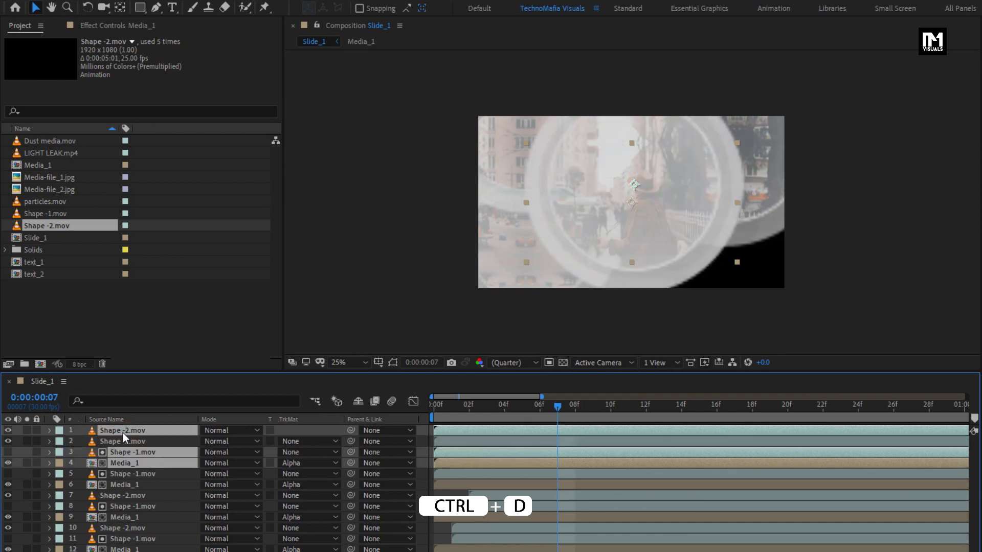
{"action": "left_click_drag", "start_coordinate": [128, 453], "coordinate": [129, 439]}
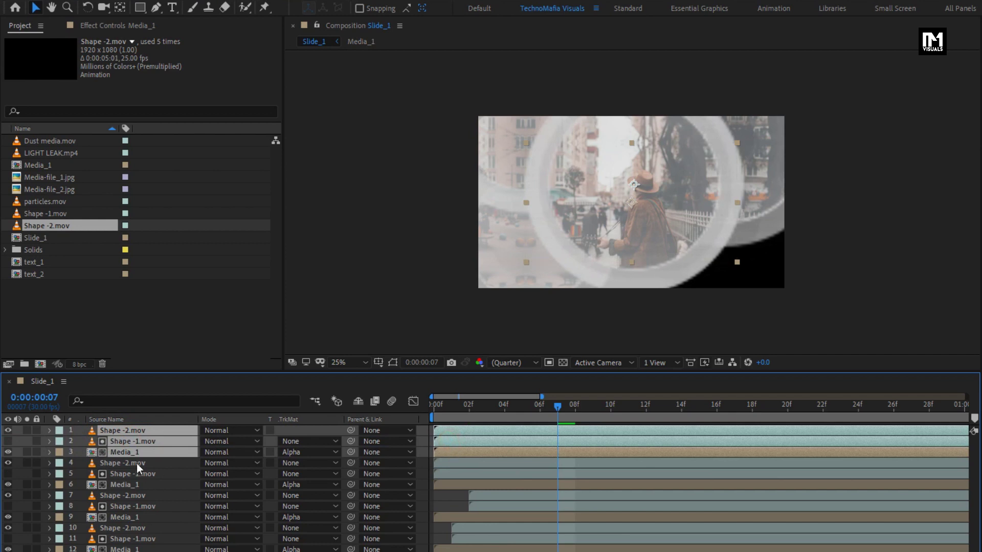
- Start the top Shape -2.mov and Shape -1.mov at 0:00:00:03 and move both toward the frame's lower right, scrubbing to check coverage
{"action": "left_click", "coordinate": [129, 452], "text": "ctrl"}
{"action": "left_click_drag", "start_coordinate": [456, 442], "coordinate": [504, 442]}
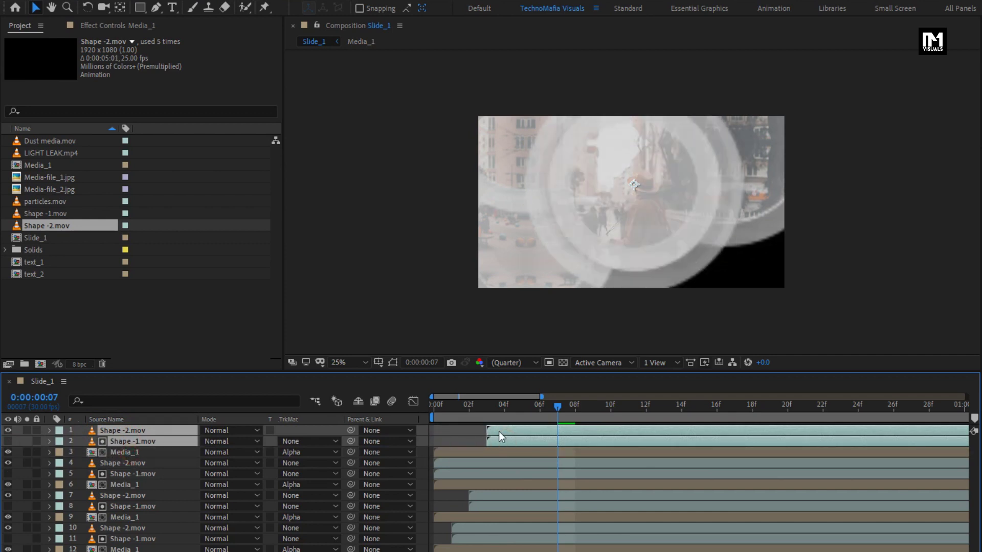
{"action": "left_click_drag", "start_coordinate": [631, 189], "coordinate": [696, 251]}
{"action": "left_click", "coordinate": [577, 396]}
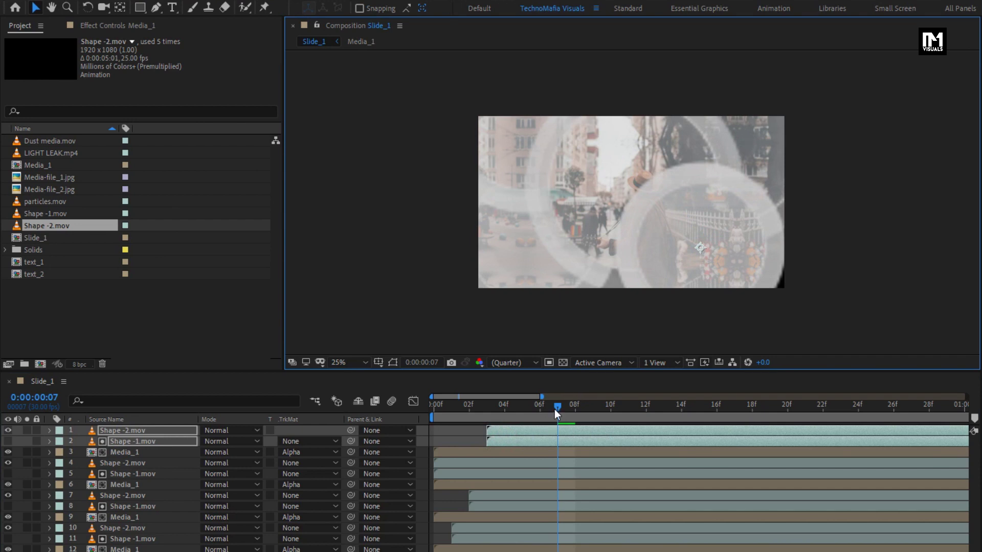
{"action": "left_click_drag", "start_coordinate": [554, 409], "coordinate": [582, 407]}
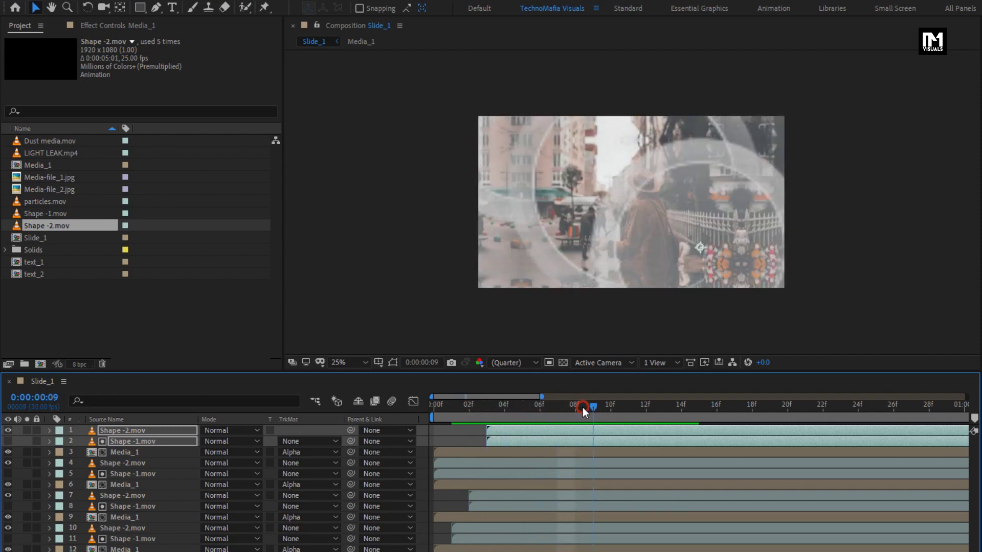
- Fit the composition in the viewer and play the Slide_1 reveal from 0:00:00:00
{"action": "left_click", "coordinate": [362, 363]}
{"action": "left_click", "coordinate": [360, 379]}
{"action": "left_click", "coordinate": [430, 404]}
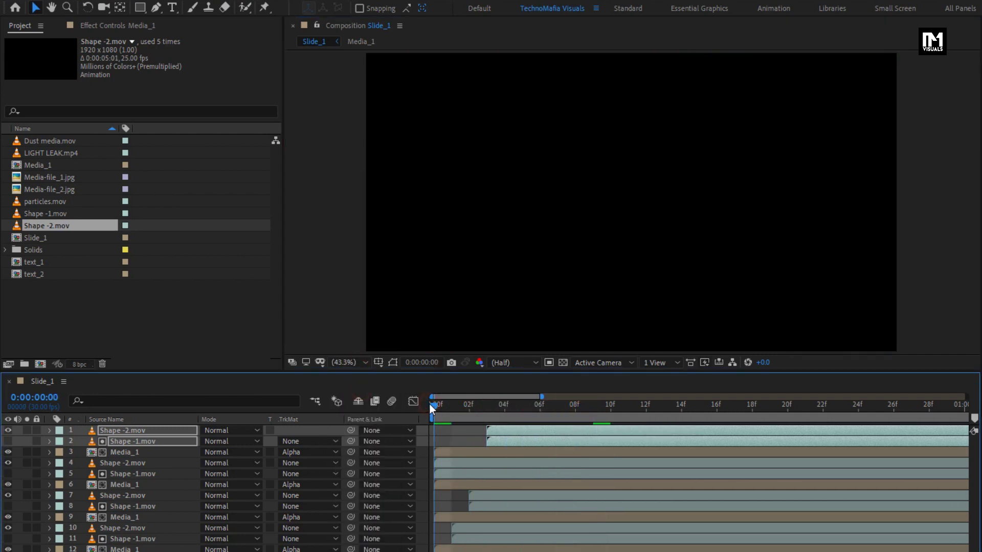
{"action": "key", "text": "space"}
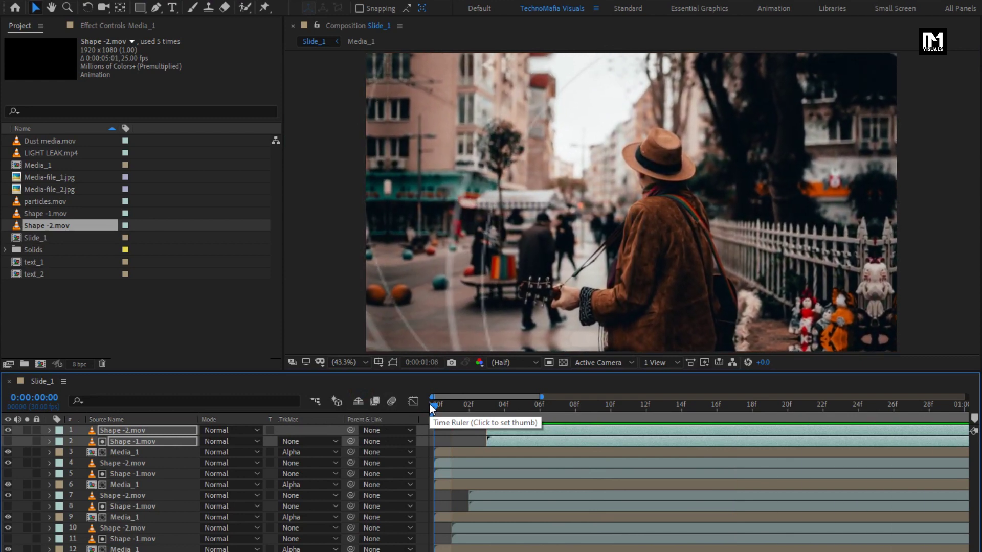
{"action": "key", "text": "space"}
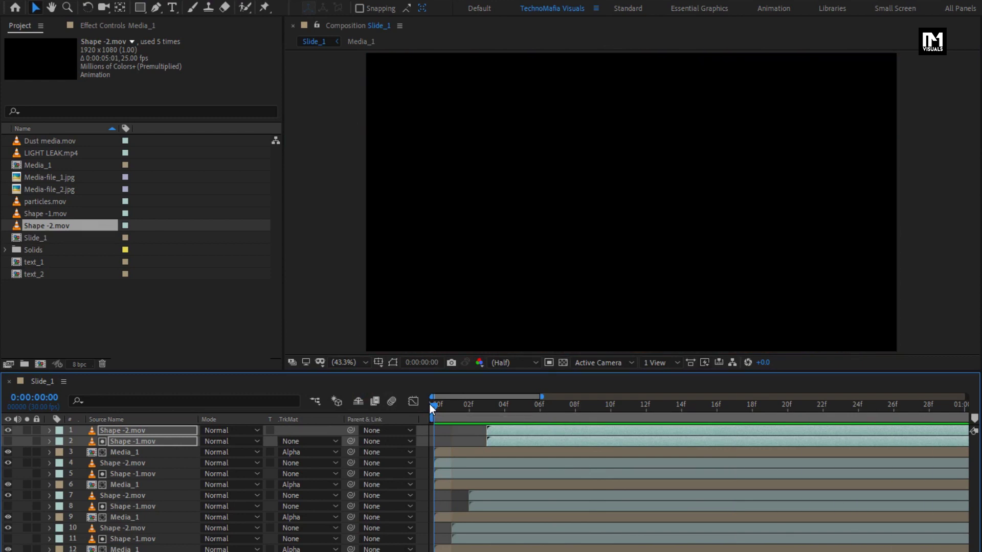
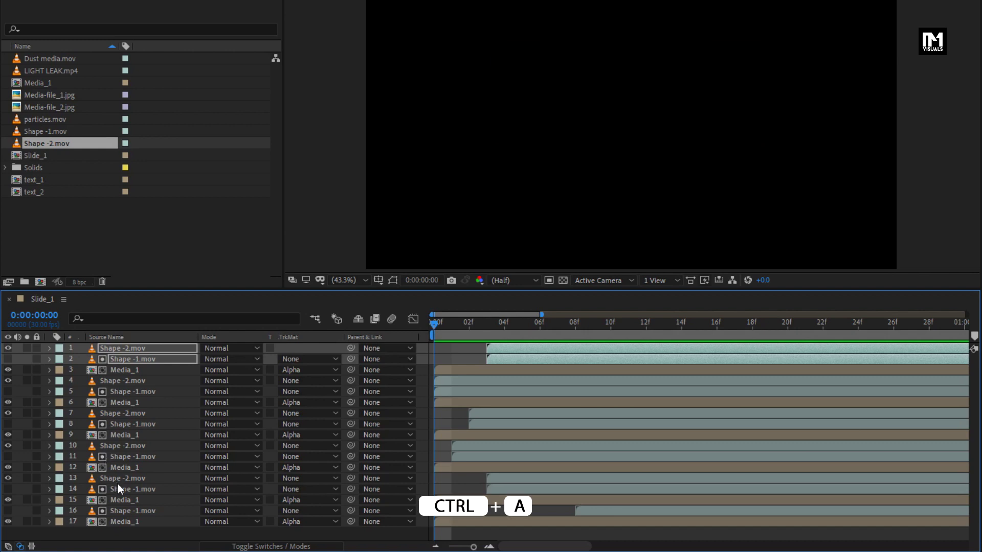
- Pre-compose all layers of Slide_1 into a new composition named Media_reveal_1, moving all attributes into it
{"action": "key", "text": "ctrl+a"}
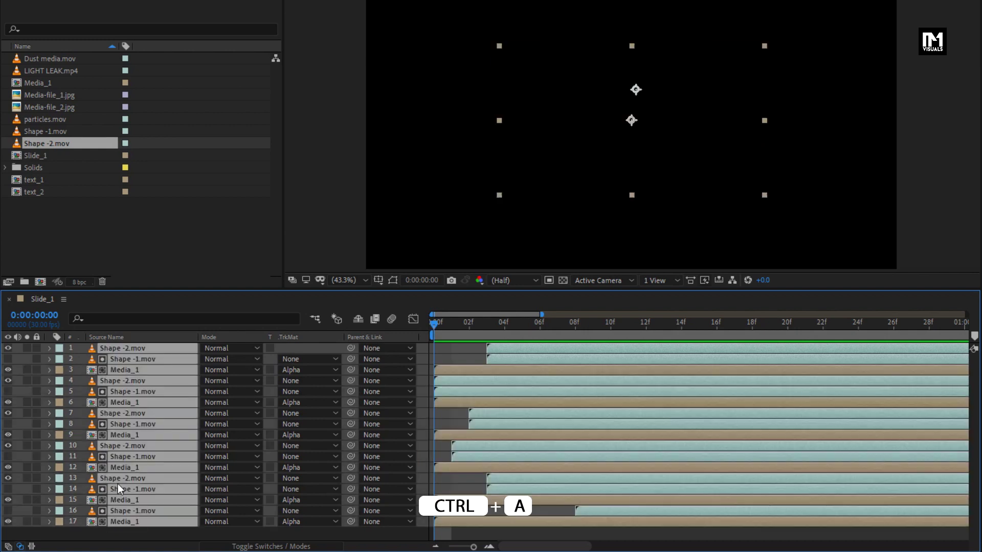
{"action": "right_click", "coordinate": [157, 522]}
{"action": "left_click", "coordinate": [180, 470]}
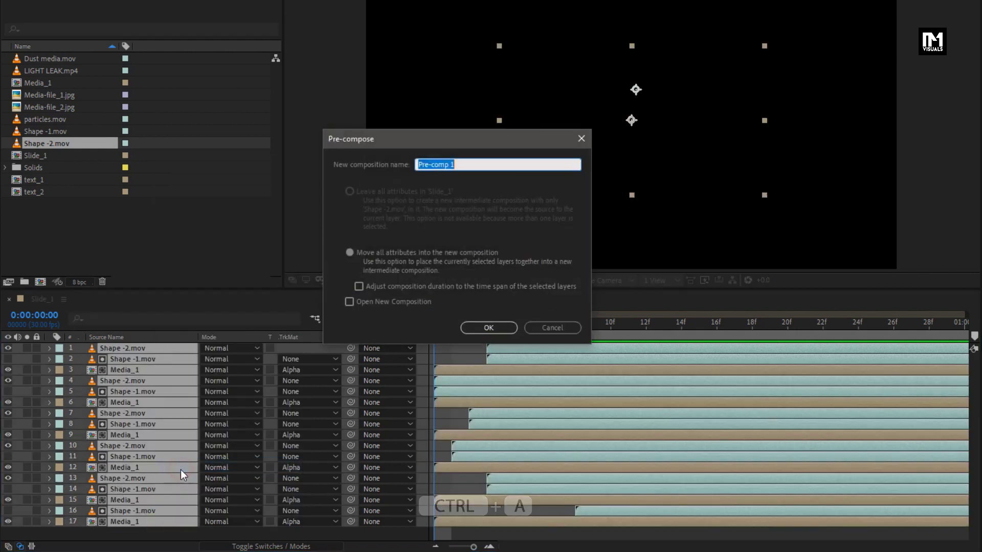
{"action": "type", "text": "Media_reveal_1"}
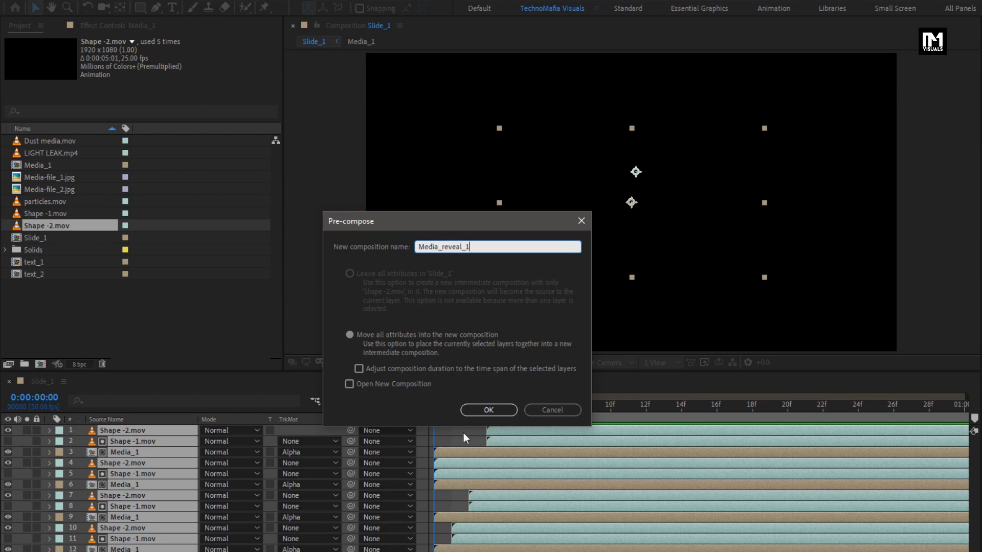
{"action": "left_click", "coordinate": [475, 412]}
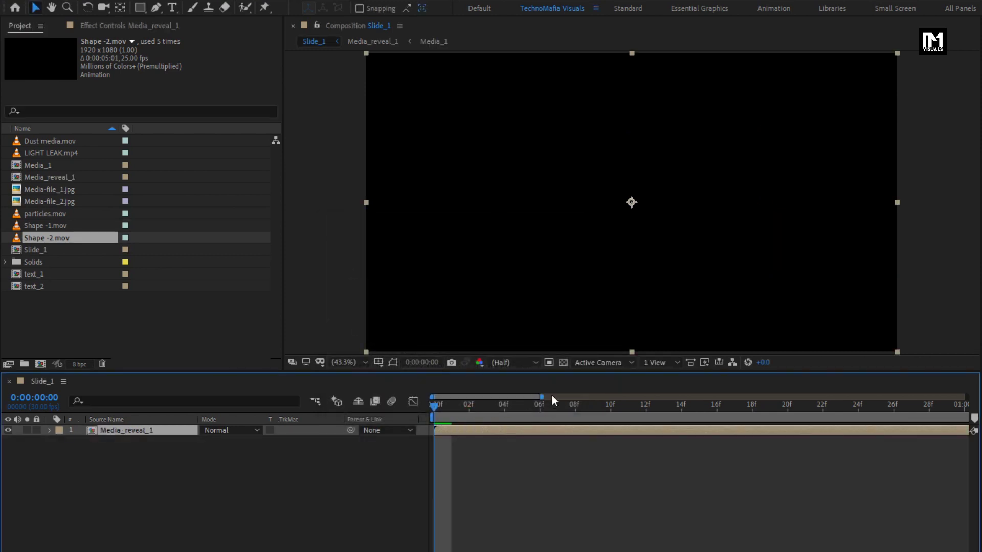
- Add the text_1 composition above Media_reveal_1 and shift its layer to start at 0:00:01:00
{"action": "left_click_drag", "start_coordinate": [542, 396], "coordinate": [851, 391]}
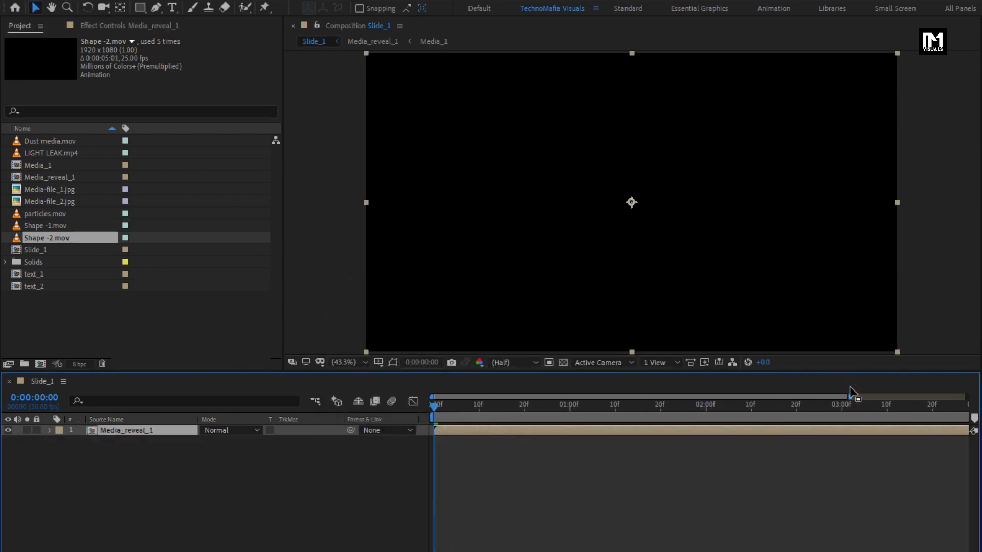
{"action": "left_click_drag", "start_coordinate": [46, 275], "coordinate": [149, 431]}
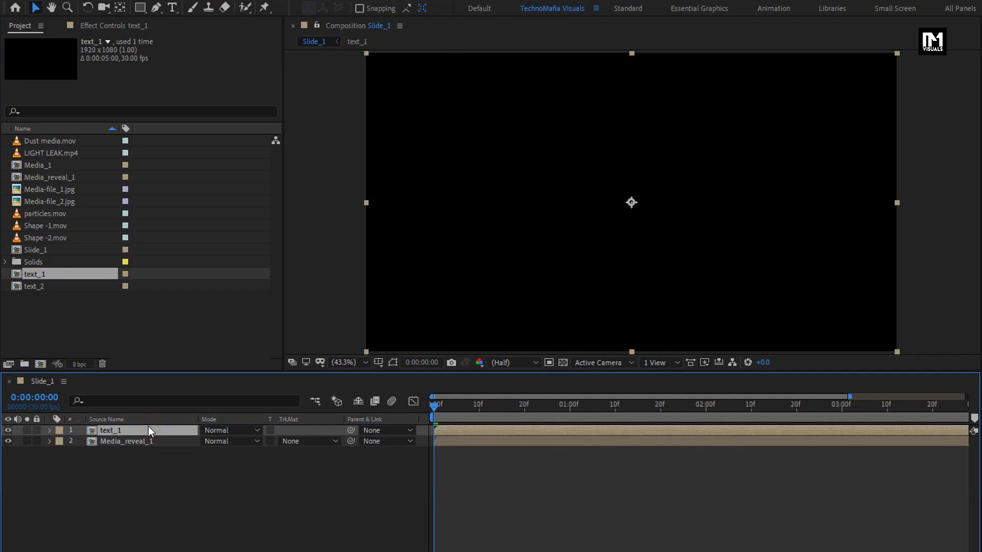
{"action": "left_click_drag", "start_coordinate": [850, 397], "coordinate": [973, 396]}
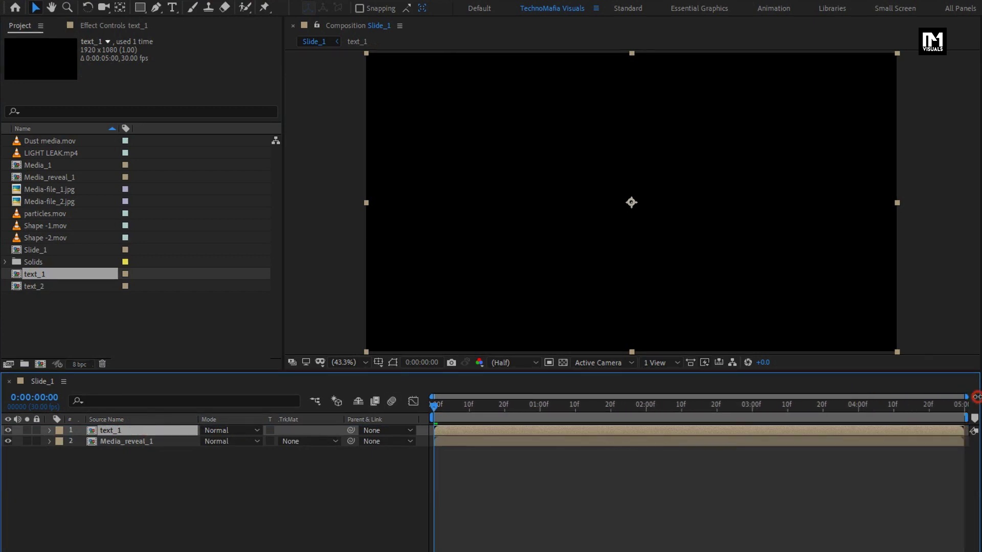
{"action": "left_click_drag", "start_coordinate": [512, 406], "coordinate": [710, 406]}
{"action": "left_click_drag", "start_coordinate": [448, 431], "coordinate": [551, 429]}
- Scale the text_1 layer to 42% and move the title to the lower left of the frame, scrubbing to check it
{"action": "left_click_drag", "start_coordinate": [491, 409], "coordinate": [808, 408]}
{"action": "key", "text": "s"}
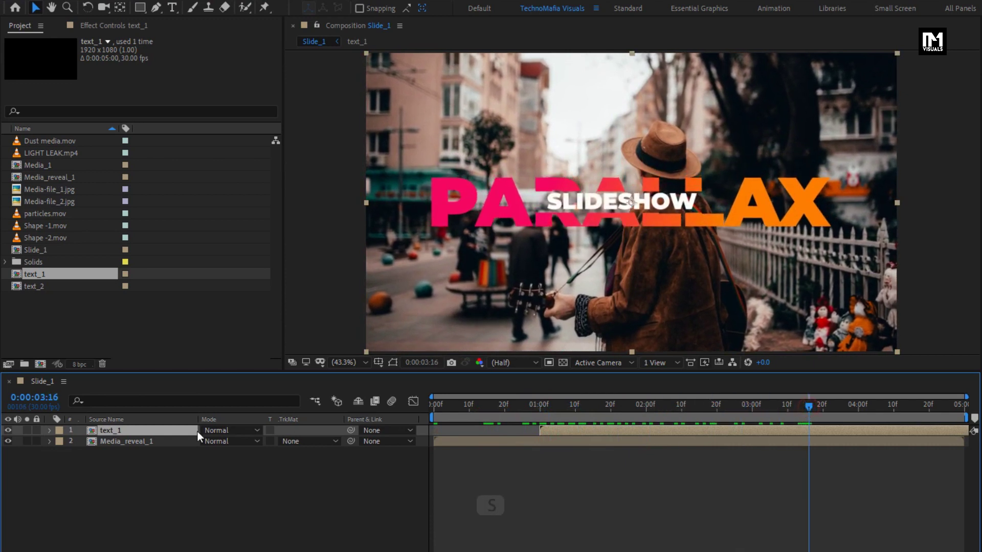
{"action": "left_click_drag", "start_coordinate": [247, 445], "coordinate": [209, 444]}
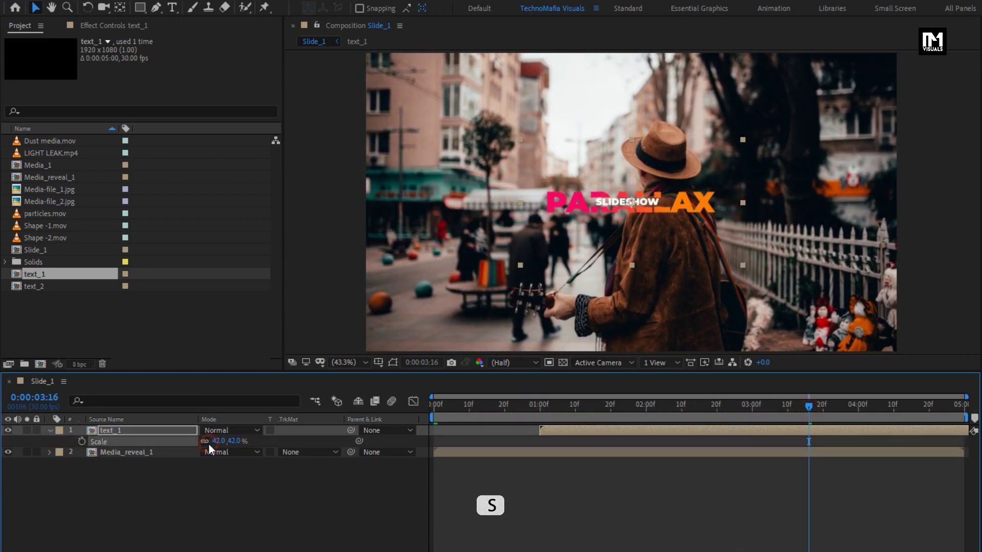
{"action": "left_click_drag", "start_coordinate": [597, 205], "coordinate": [476, 288]}
{"action": "left_click_drag", "start_coordinate": [524, 401], "coordinate": [908, 416]}
{"action": "left_click", "coordinate": [51, 432]}
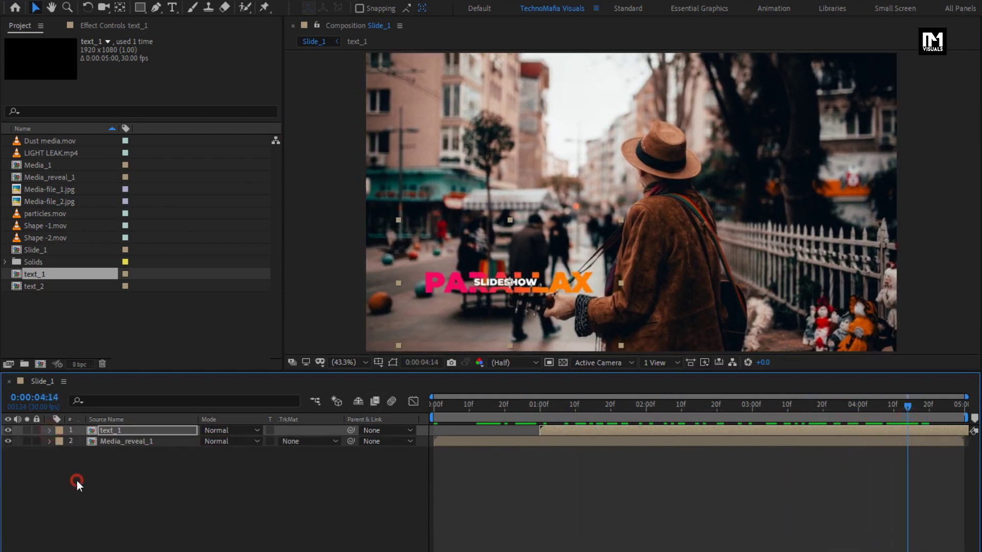
{"action": "left_click", "coordinate": [78, 481]}
- Place Dust media.mov above text_1 and scale it to 130% so it covers the frame
{"action": "left_click", "coordinate": [28, 143]}
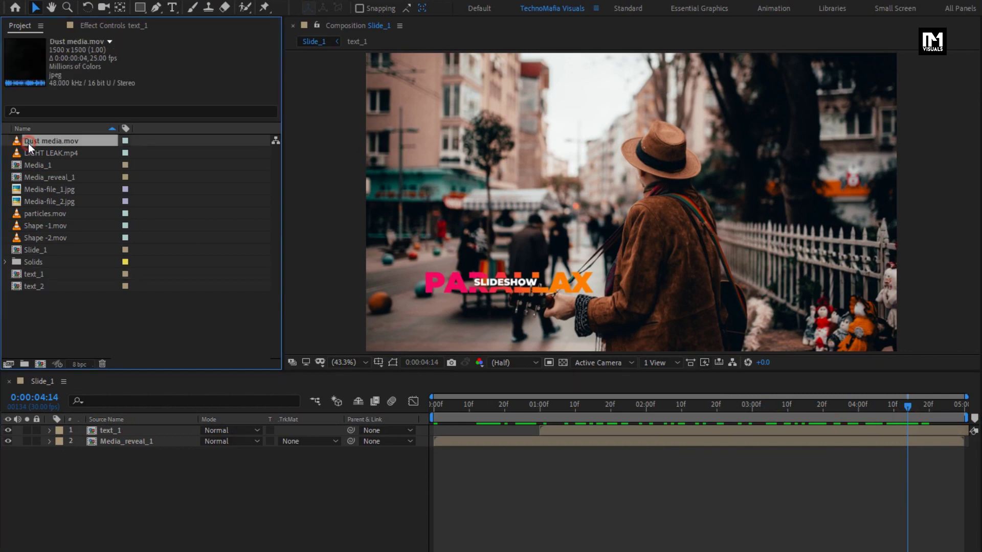
{"action": "left_click_drag", "start_coordinate": [28, 143], "coordinate": [134, 428]}
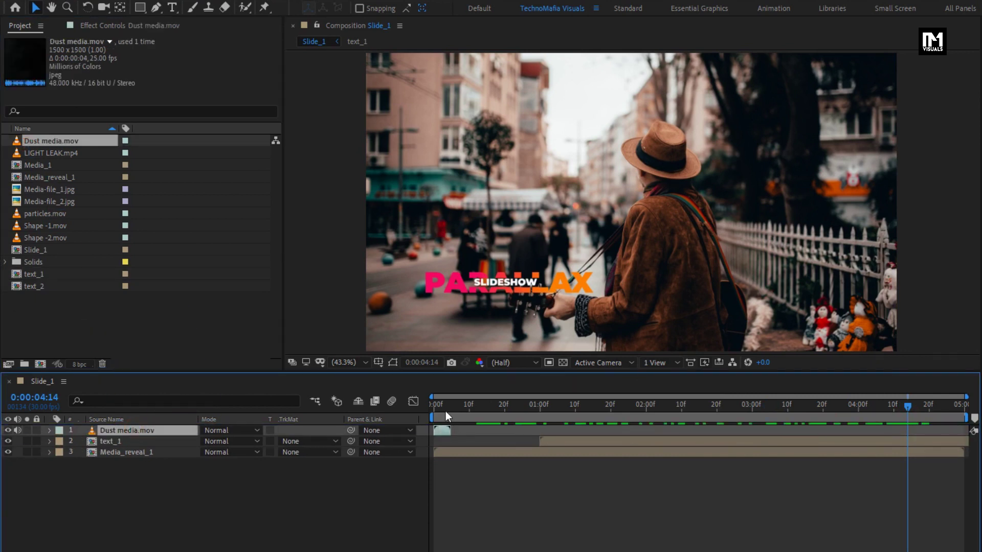
{"action": "left_click", "coordinate": [444, 409]}
{"action": "key", "text": "s"}
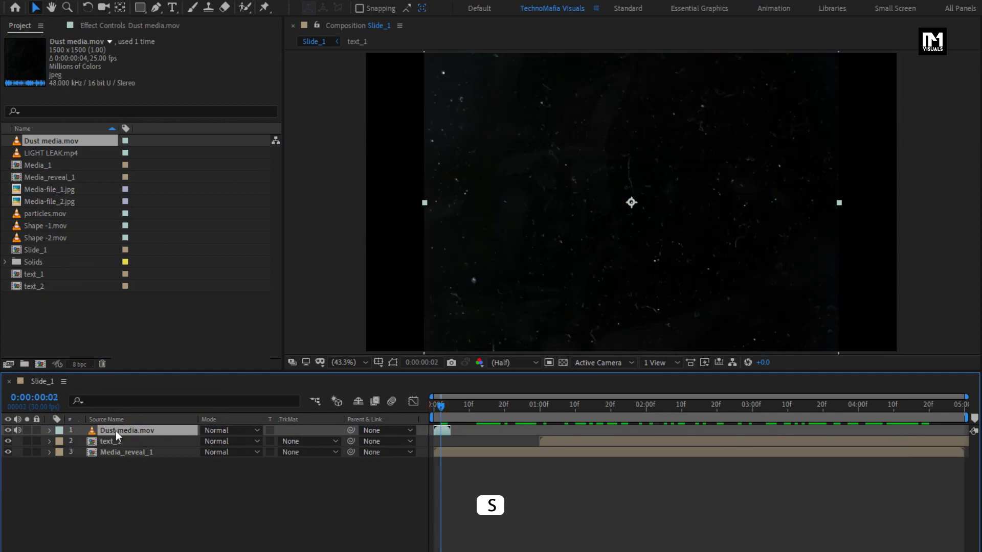
{"action": "left_click_drag", "start_coordinate": [243, 444], "coordinate": [256, 444]}
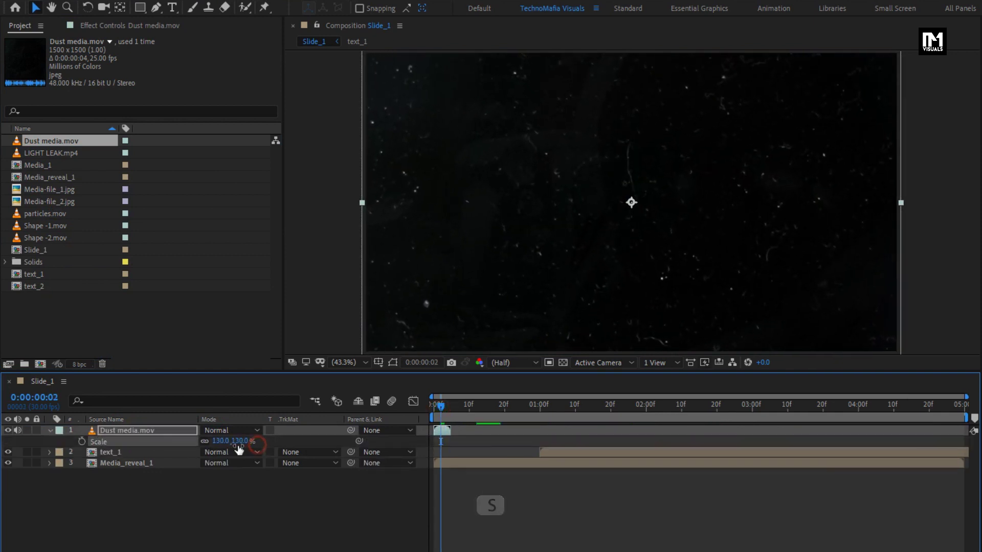
{"action": "left_click", "coordinate": [50, 432]}
- Freeze Dust media.mov on its frame at 0:00:00:02 and extend the layer to the composition's end
{"action": "left_click_drag", "start_coordinate": [441, 406], "coordinate": [442, 408]}
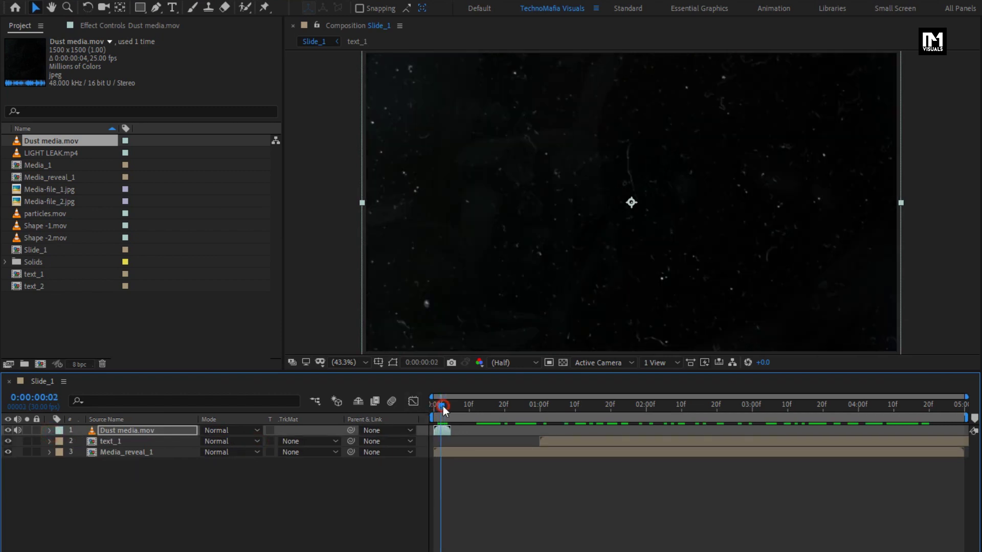
{"action": "right_click", "coordinate": [165, 430]}
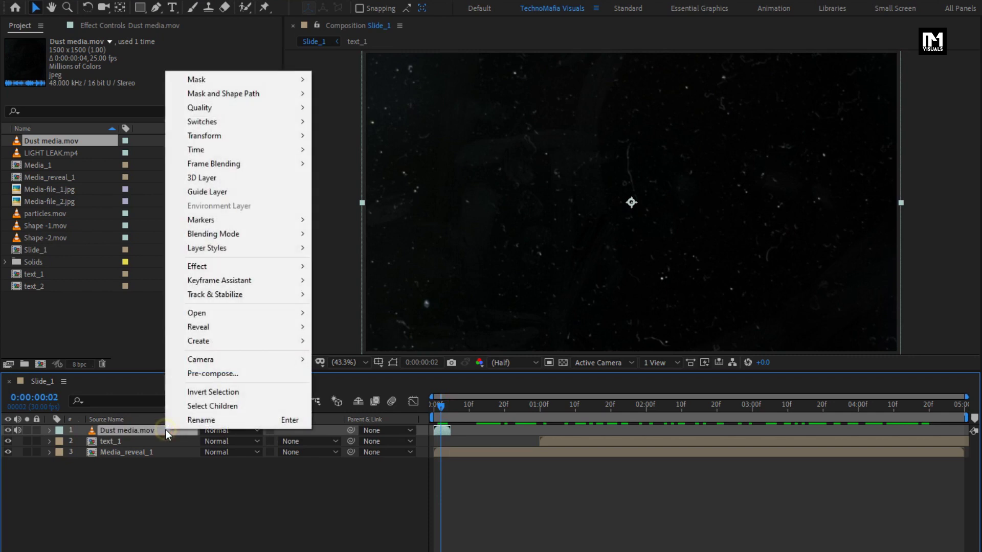
{"action": "mouse_move", "coordinate": [219, 148]}
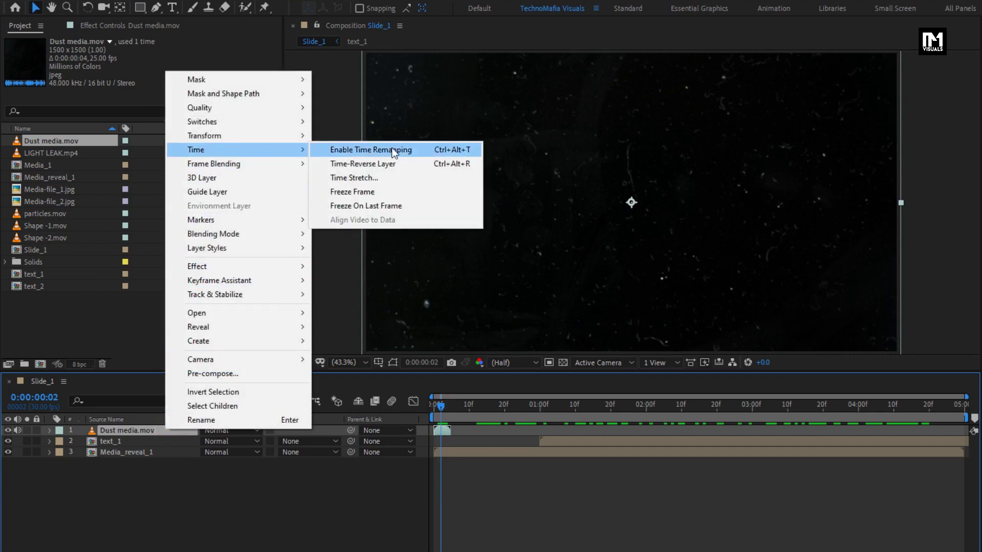
{"action": "left_click", "coordinate": [404, 193]}
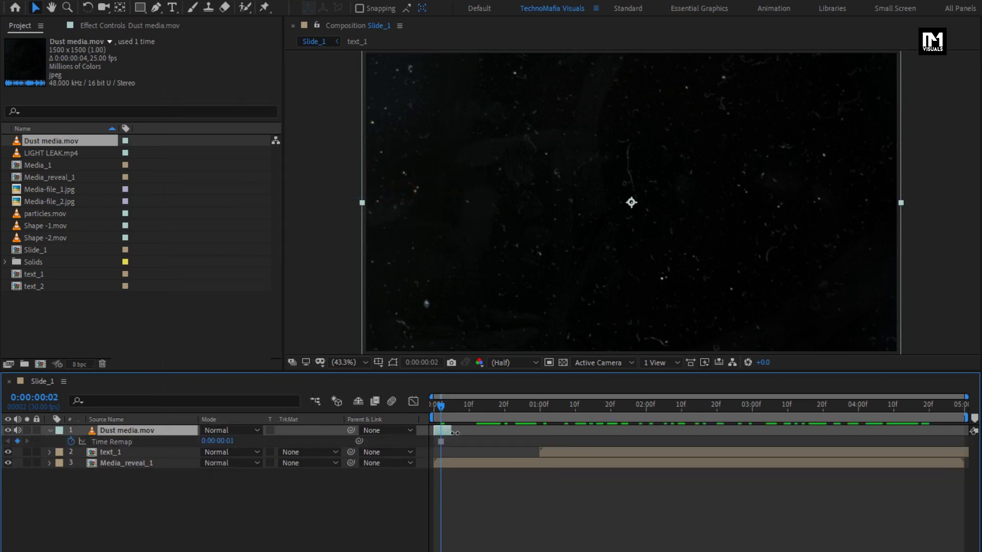
{"action": "left_click_drag", "start_coordinate": [452, 431], "coordinate": [964, 422]}
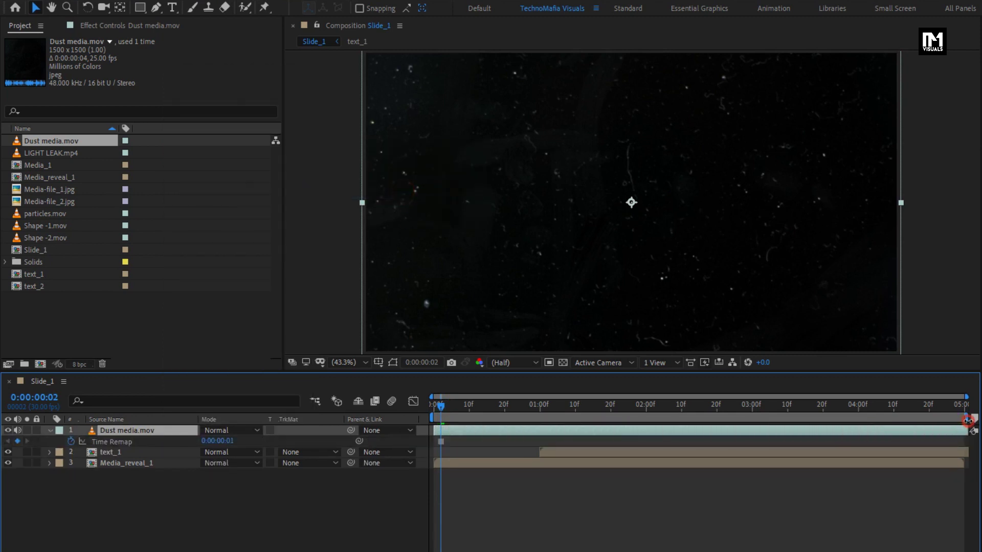
- Scrub through the frozen dust layer and set its blending mode to Add
{"action": "left_click_drag", "start_coordinate": [463, 405], "coordinate": [787, 404]}
{"action": "left_click", "coordinate": [702, 404]}
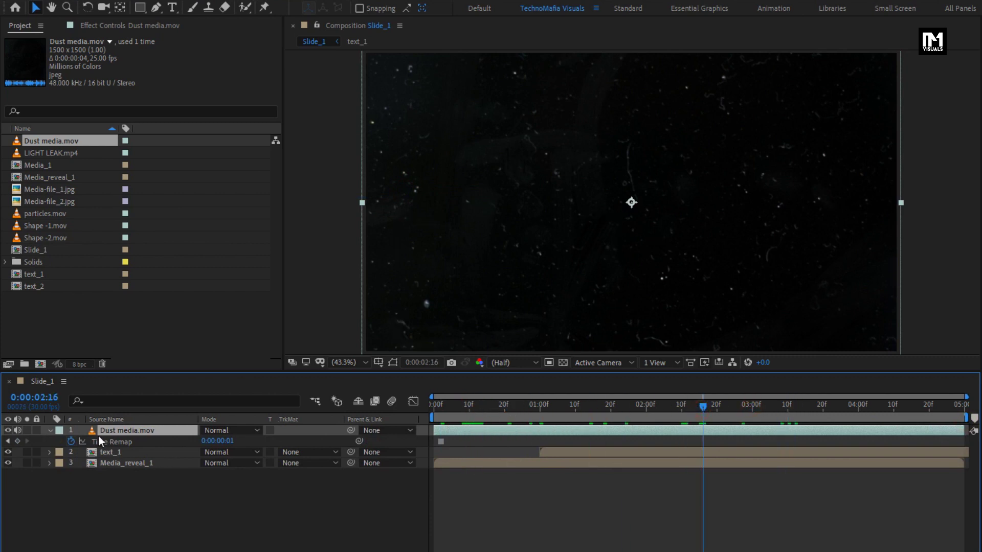
{"action": "left_click", "coordinate": [209, 433]}
{"action": "left_click", "coordinate": [258, 211]}
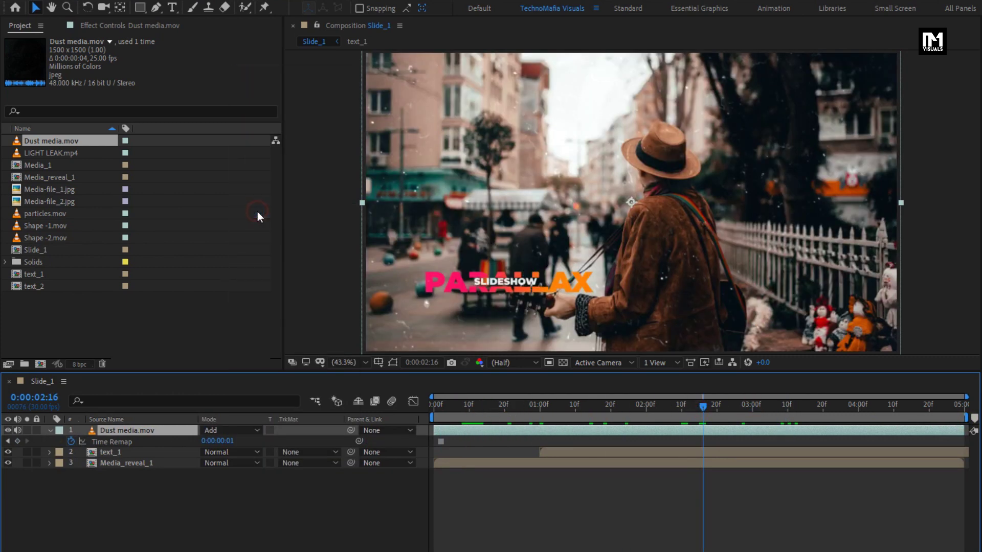
- Keyframe the Dust media.mov opacity from 0% at 0:00:00:00 to 50% at 0:00:01:00 and scrub the fade
{"action": "left_click", "coordinate": [50, 431]}
{"action": "key", "text": "t"}
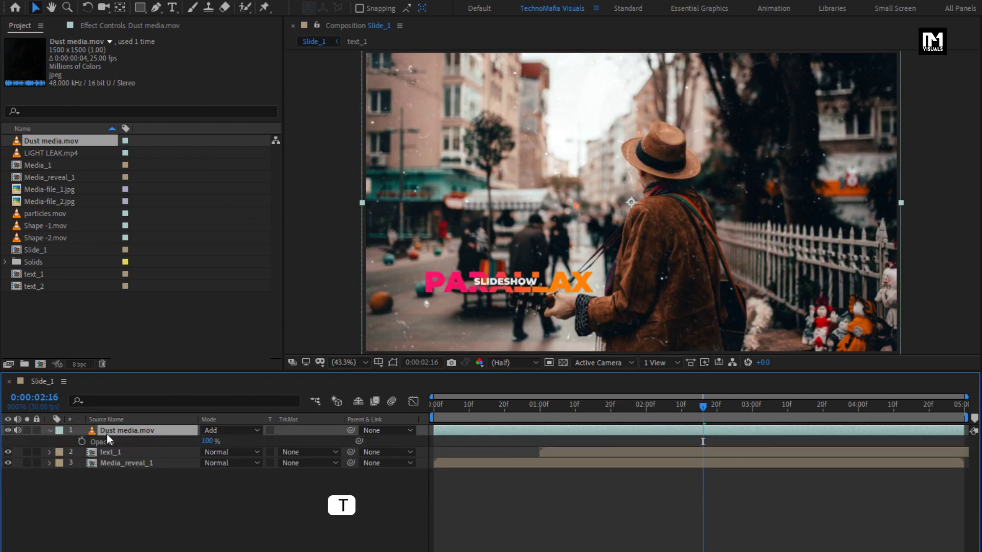
{"action": "left_click", "coordinate": [541, 407]}
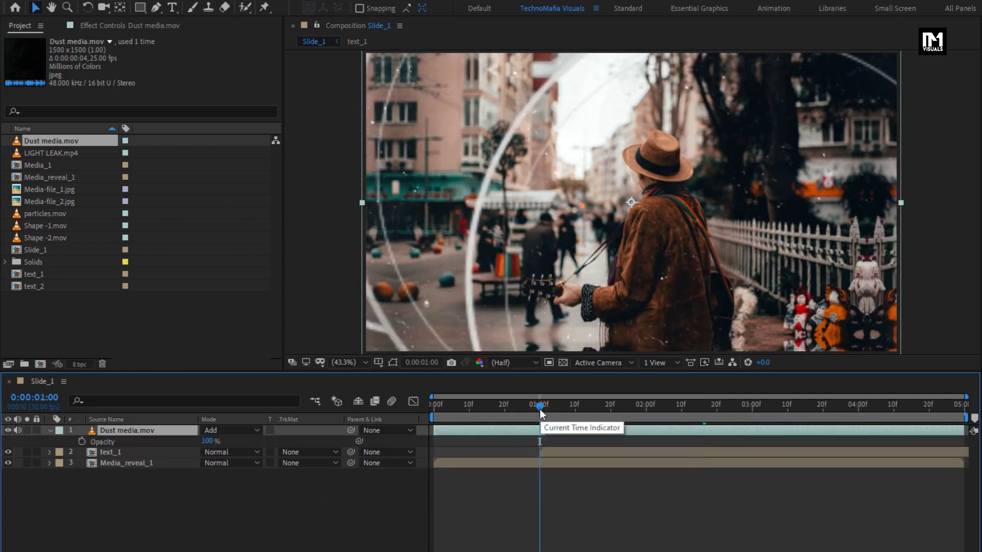
{"action": "left_click", "coordinate": [82, 441]}
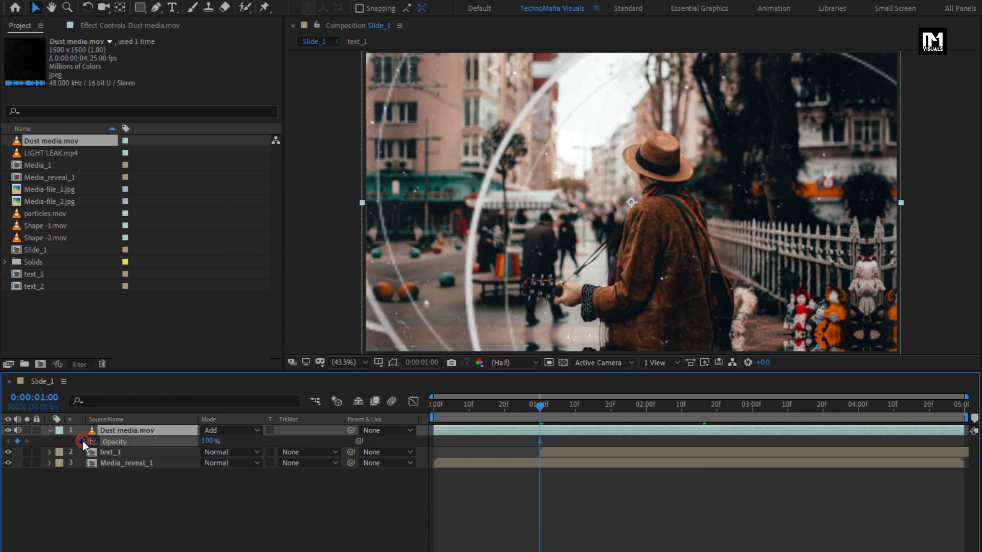
{"action": "type", "text": "50"}
{"action": "key", "text": "Return"}
{"action": "left_click", "coordinate": [427, 414]}
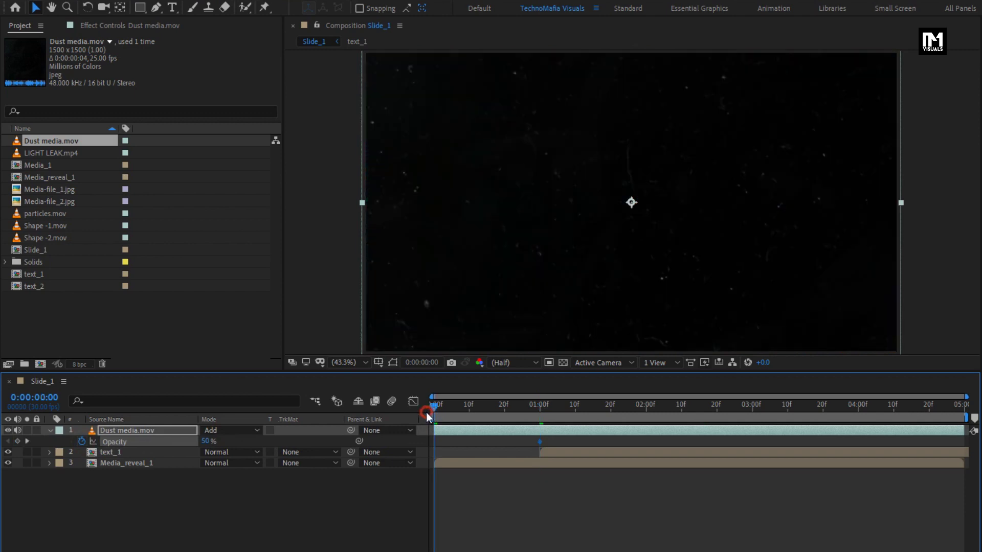
{"action": "type", "text": "0"}
{"action": "key", "text": "Return"}
{"action": "left_click_drag", "start_coordinate": [436, 407], "coordinate": [550, 408]}
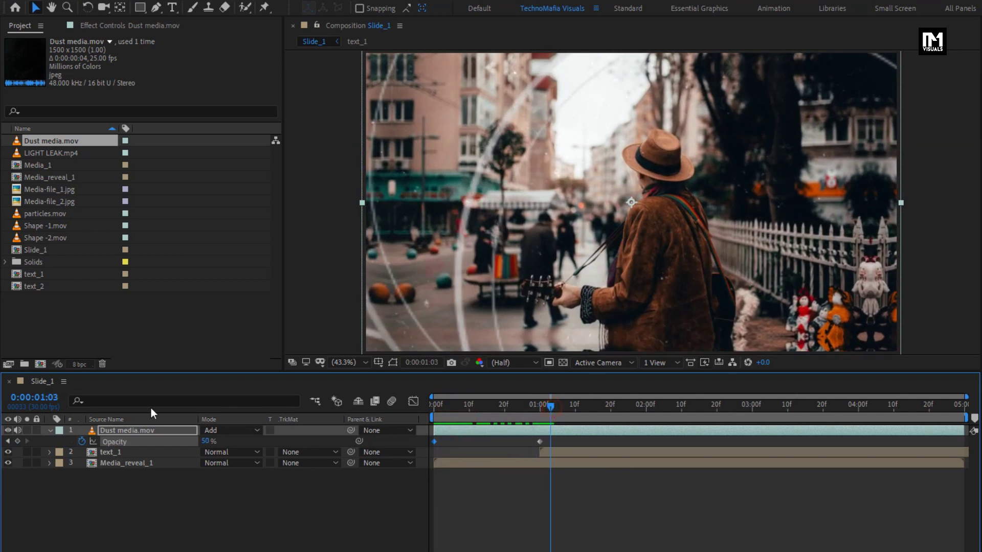
{"action": "left_click", "coordinate": [51, 430]}
- Place particles.mov on top of the Slide_1 layers and apply the CC RepeTile effect to it
{"action": "left_click_drag", "start_coordinate": [45, 215], "coordinate": [166, 427]}
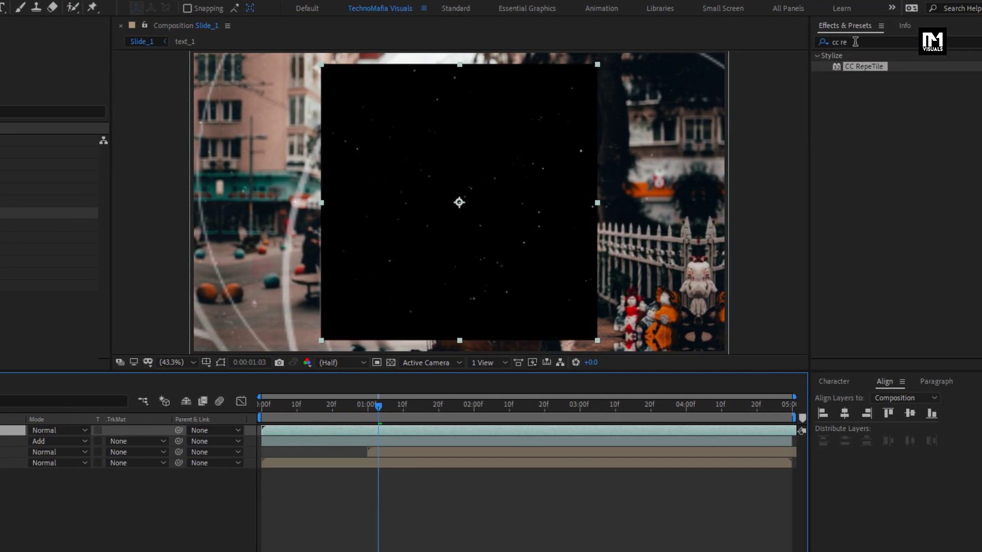
{"action": "left_click_drag", "start_coordinate": [855, 42], "coordinate": [813, 43]}
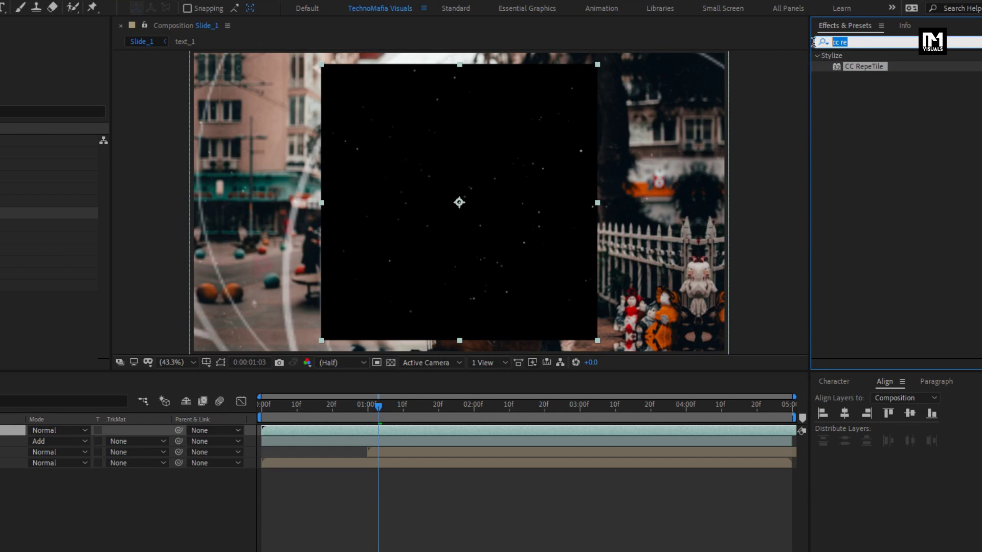
{"action": "left_click", "coordinate": [872, 67]}
{"action": "left_click_drag", "start_coordinate": [872, 68], "coordinate": [493, 174]}
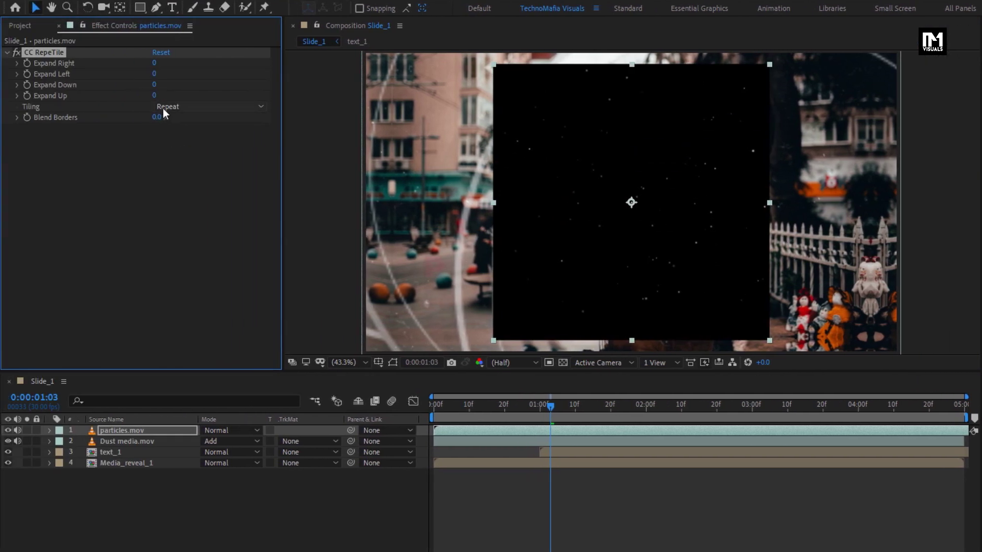
- Set CC RepeTile tiling to Unfold and expand it 105 up, 79 down, 545 left and 506 right to fill the frame
{"action": "left_click", "coordinate": [151, 107]}
{"action": "left_click", "coordinate": [161, 162]}
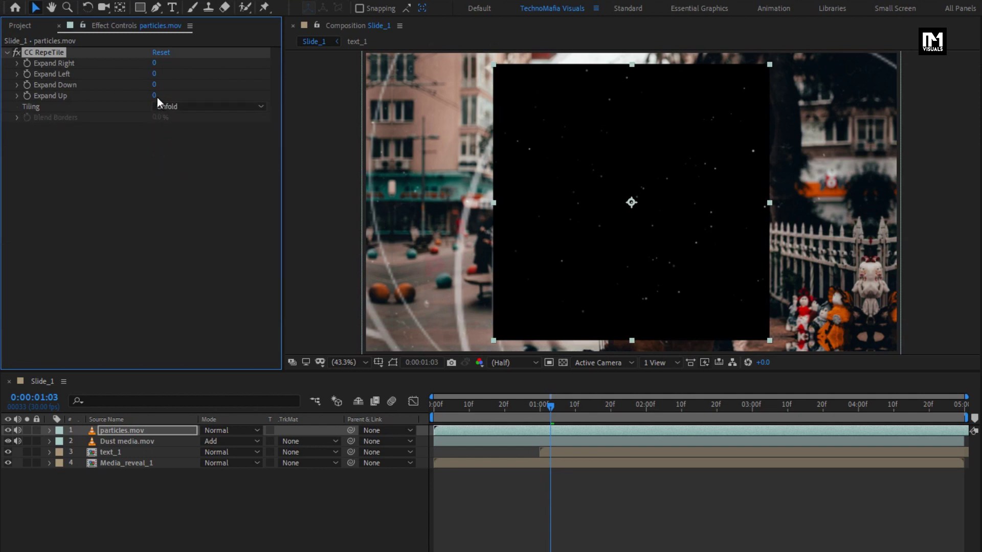
{"action": "left_click_drag", "start_coordinate": [156, 96], "coordinate": [223, 97]}
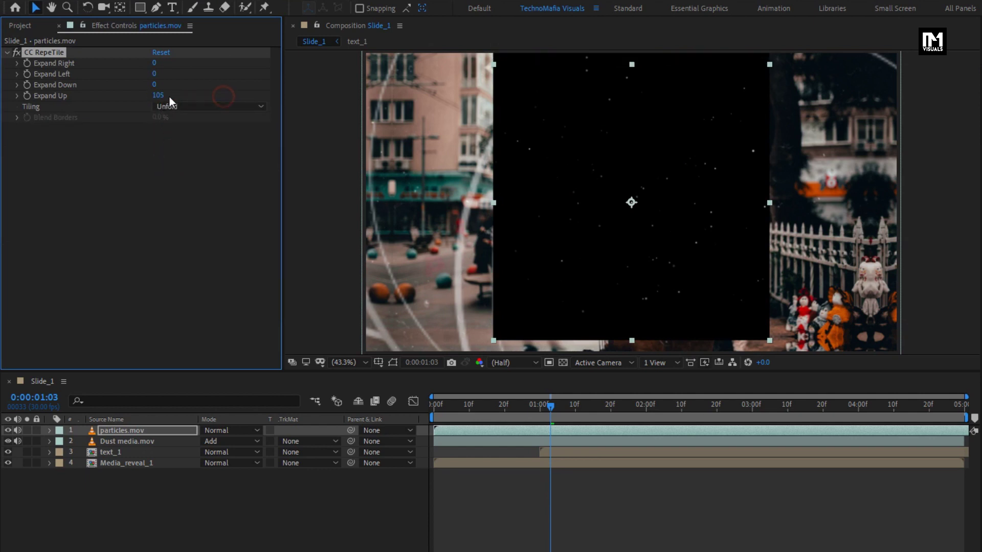
{"action": "left_click_drag", "start_coordinate": [153, 84], "coordinate": [506, 76]}
{"action": "left_click_drag", "start_coordinate": [156, 66], "coordinate": [479, 67]}
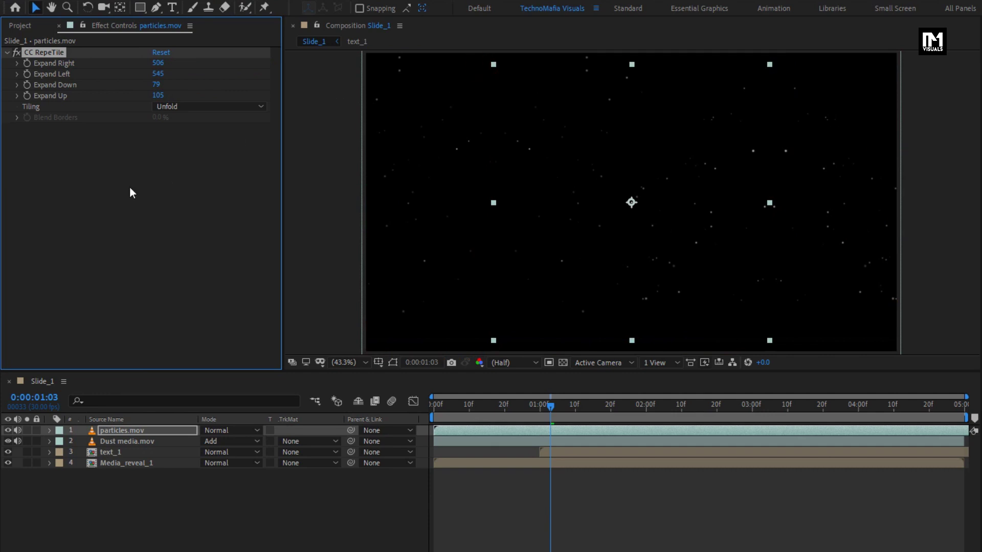
- Set the particles.mov layer's blending mode to Add and keep the layer selected
{"action": "left_click", "coordinate": [127, 429]}
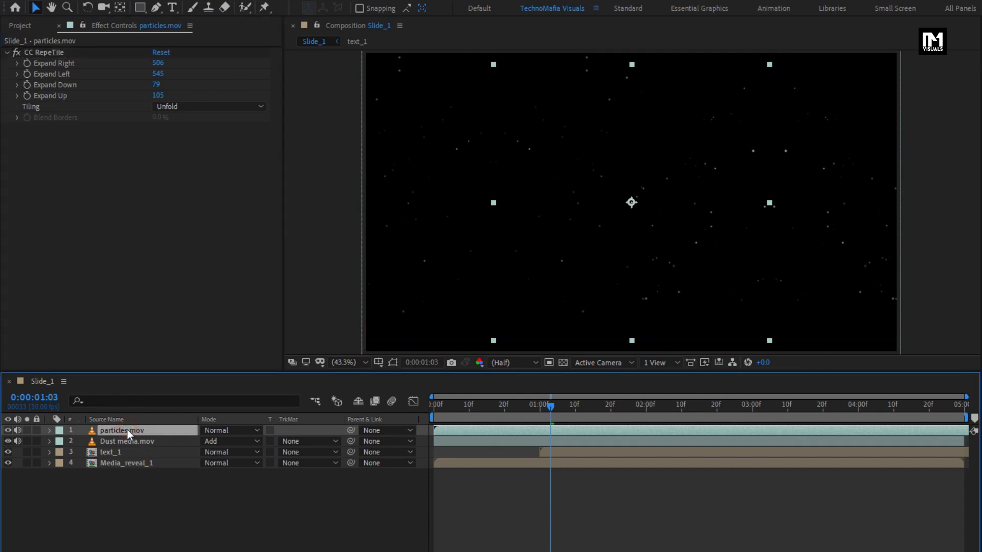
{"action": "left_click", "coordinate": [214, 430]}
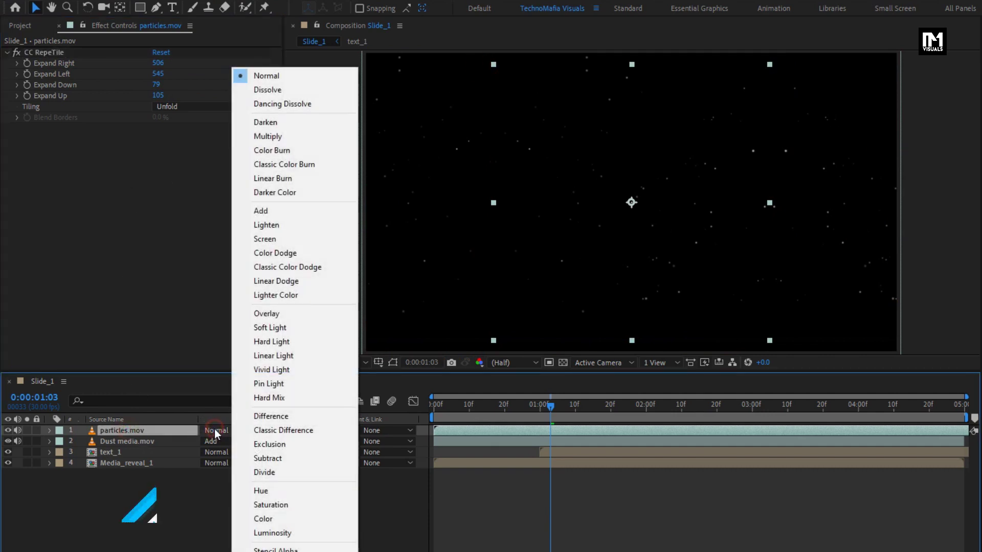
{"action": "left_click", "coordinate": [249, 212]}
{"action": "left_click", "coordinate": [128, 432]}
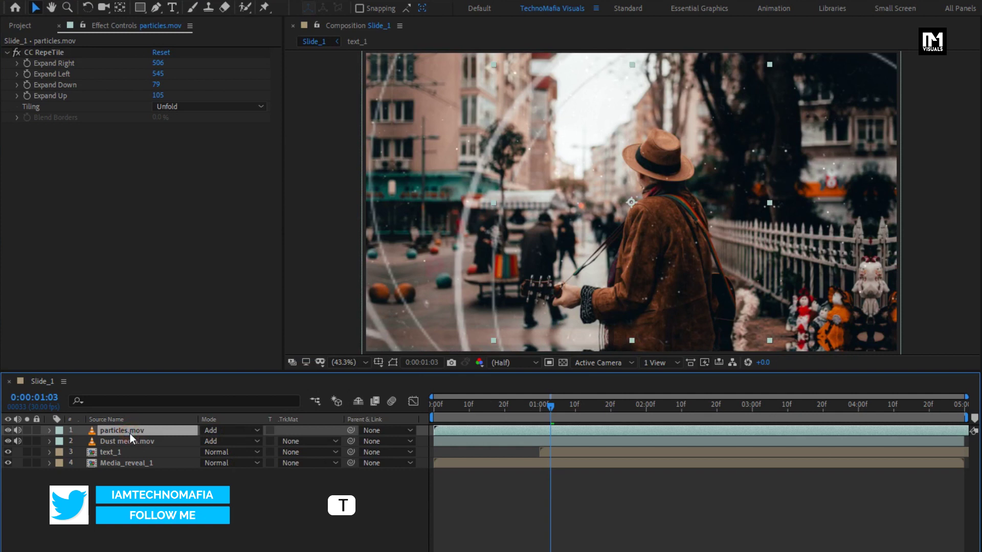
- Keyframe the particles.mov opacity from 0% at 0:00:00:00 to 50% at 0:00:01:00 and scrub through the slide to check it
{"action": "key", "text": "t"}
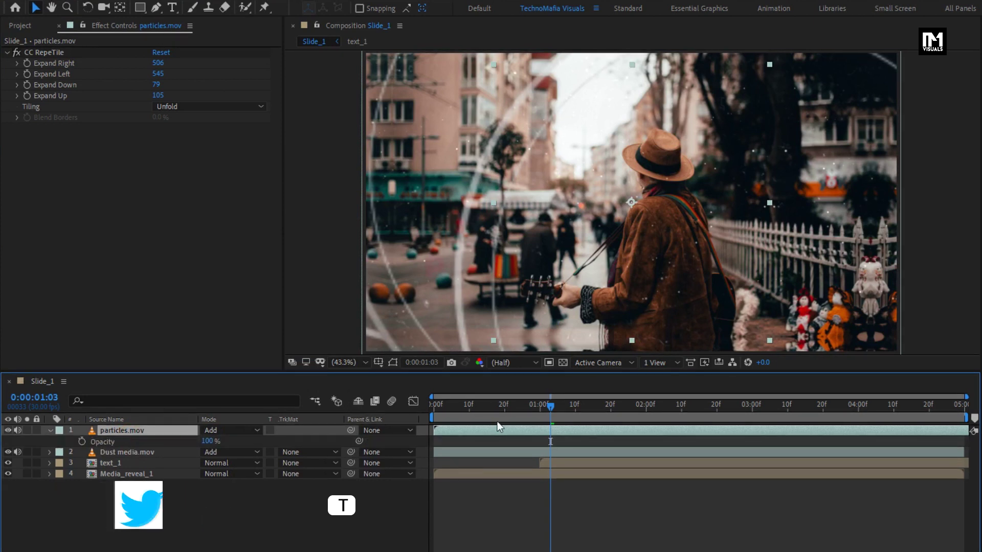
{"action": "left_click", "coordinate": [540, 407]}
{"action": "left_click", "coordinate": [83, 442]}
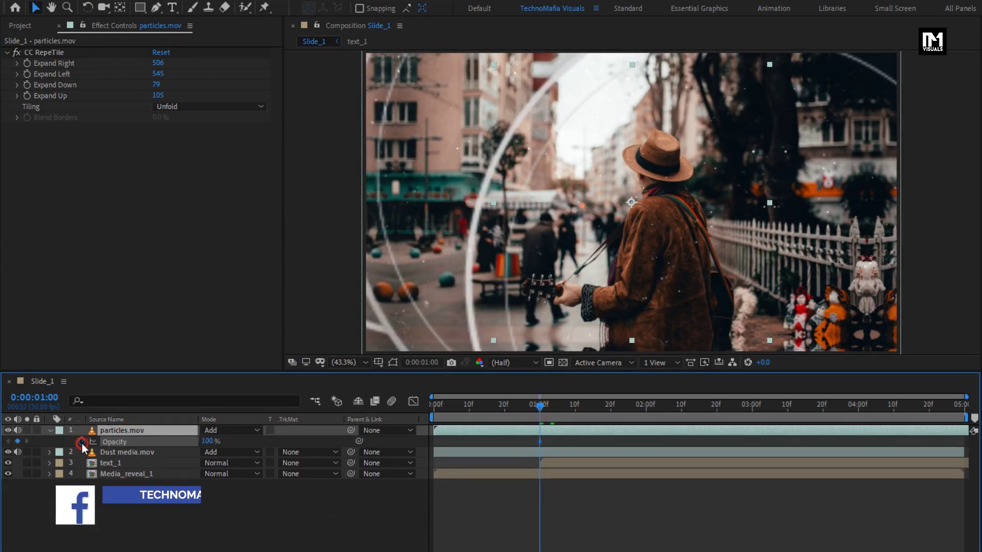
{"action": "left_click", "coordinate": [208, 441]}
{"action": "type", "text": "50"}
{"action": "key", "text": "Return"}
{"action": "left_click", "coordinate": [432, 405]}
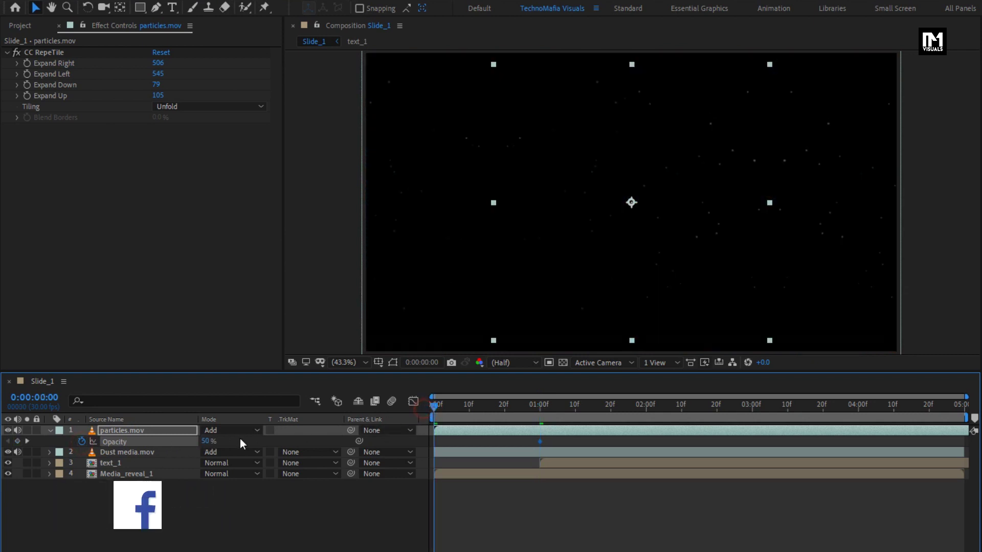
{"action": "left_click", "coordinate": [201, 440]}
{"action": "type", "text": "0"}
{"action": "key", "text": "Return"}
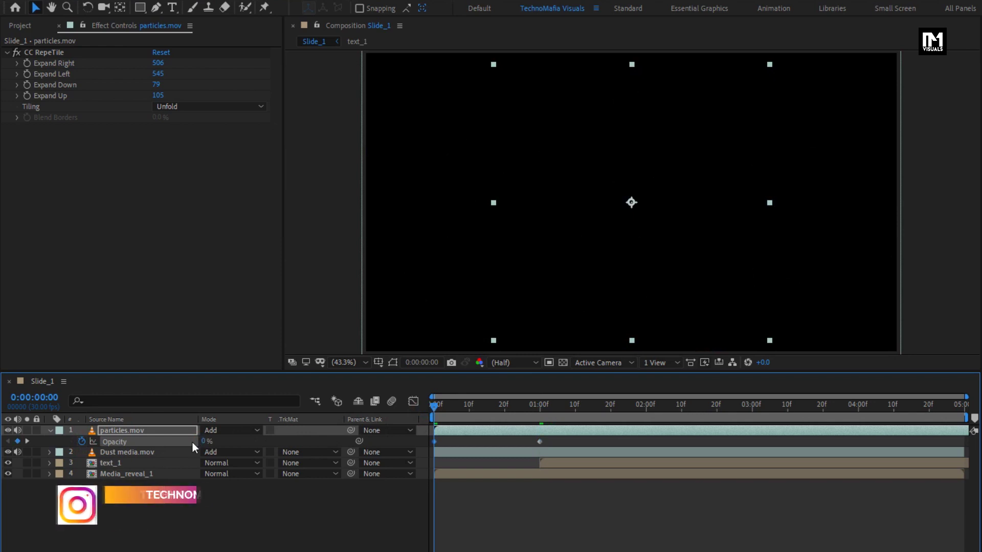
{"action": "left_click_drag", "start_coordinate": [433, 404], "coordinate": [865, 414]}
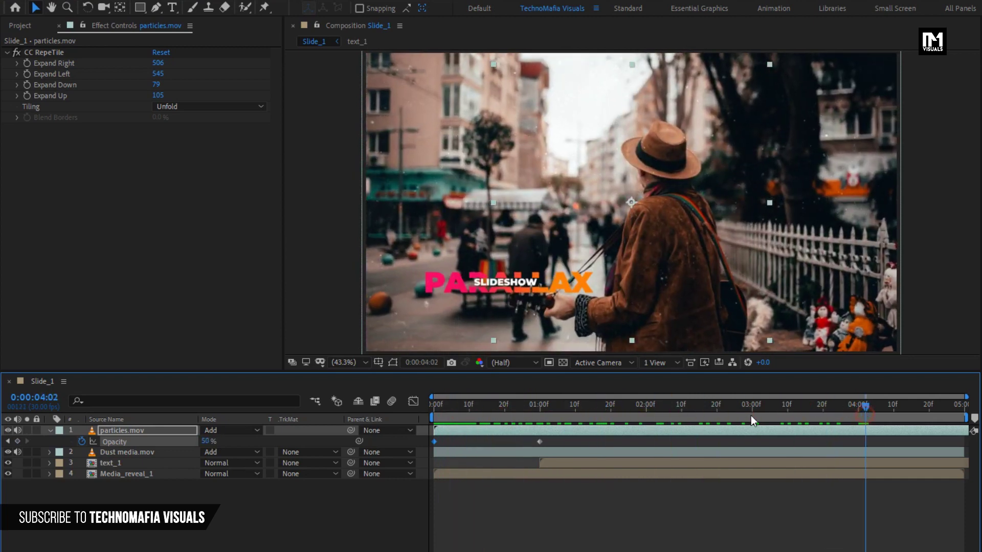
{"action": "left_click", "coordinate": [49, 430]}
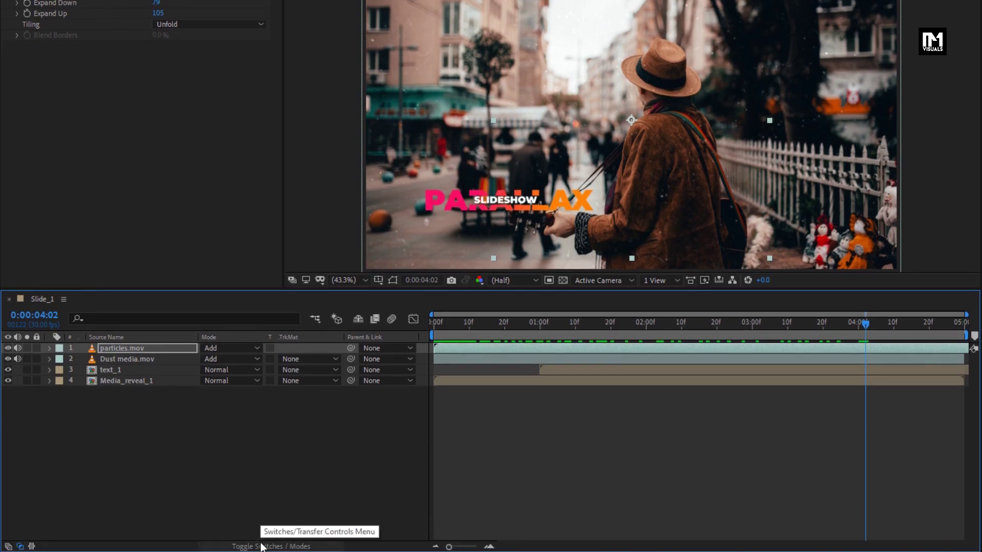
- Turn all four Slide_1 layers, from particles.mov down to Media_reveal_1, into 3D layers
{"action": "left_click", "coordinate": [260, 545]}
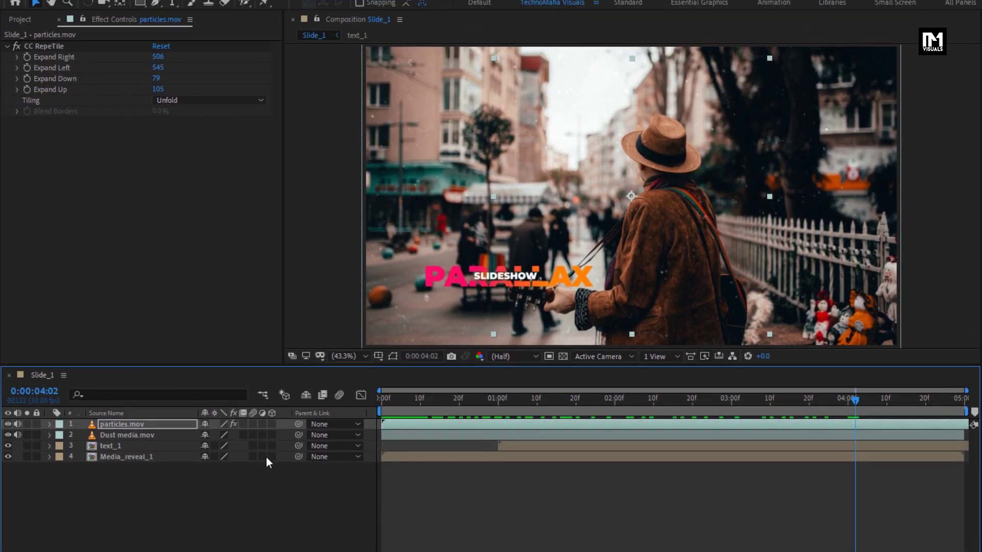
{"action": "left_click_drag", "start_coordinate": [271, 380], "coordinate": [270, 357]}
{"action": "left_click_drag", "start_coordinate": [271, 433], "coordinate": [271, 434]}
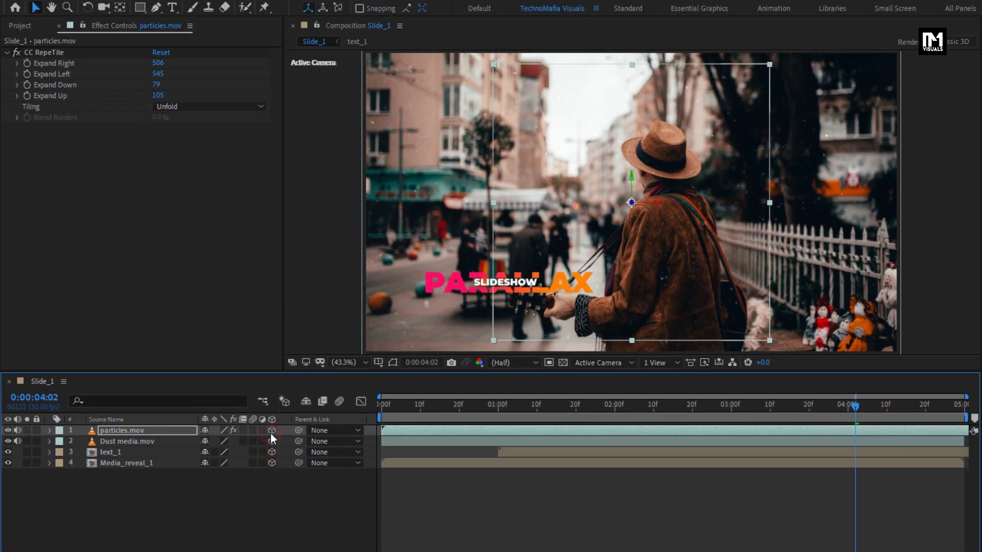
- Add a two-node camera with the 50mm preset to Slide_1
{"action": "left_click", "coordinate": [203, 524]}
{"action": "right_click", "coordinate": [201, 523]}
{"action": "mouse_move", "coordinate": [236, 384]}
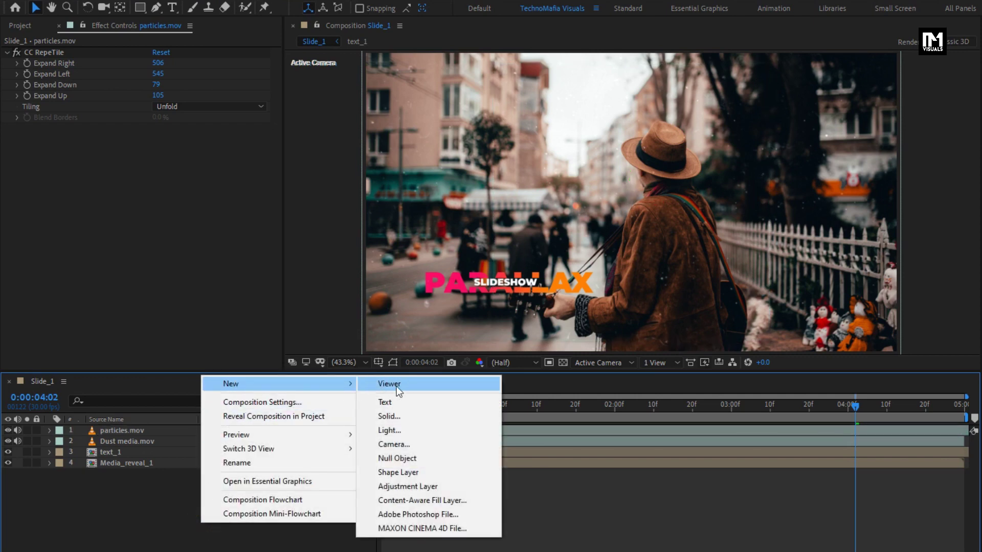
{"action": "left_click", "coordinate": [402, 444]}
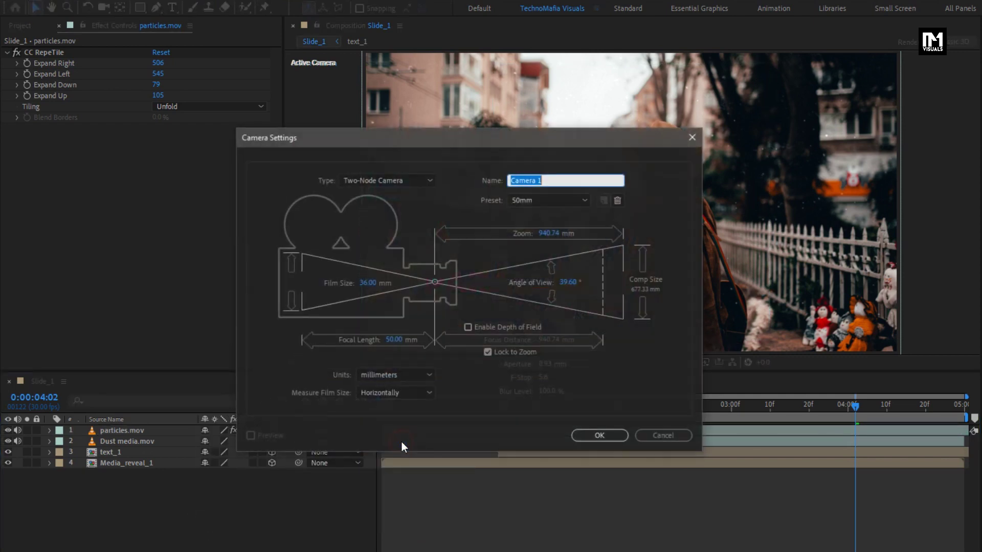
{"action": "left_click", "coordinate": [582, 435]}
- Add a null object to Slide_1, make it a 3D layer and parent Camera 1 to it
{"action": "right_click", "coordinate": [236, 511]}
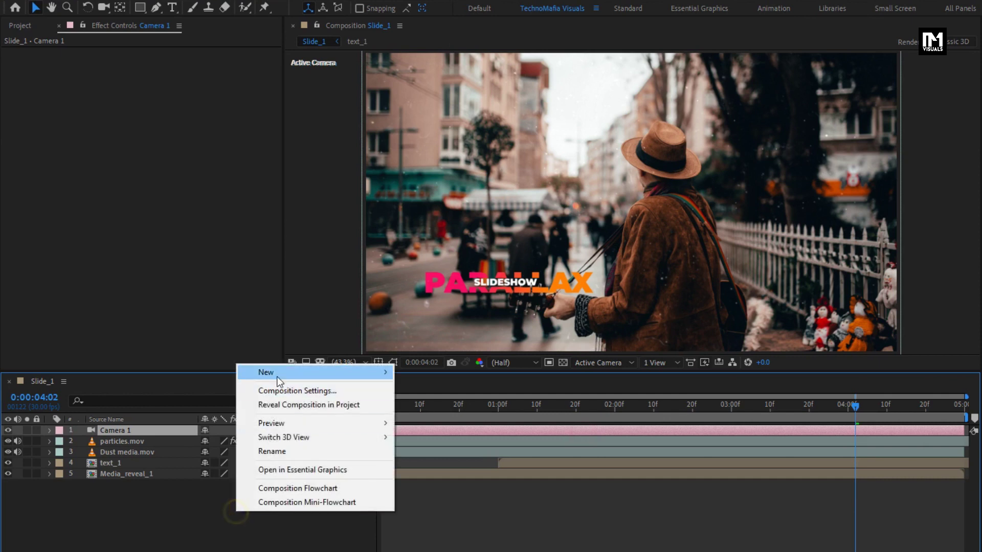
{"action": "mouse_move", "coordinate": [289, 373]}
{"action": "left_click", "coordinate": [442, 445]}
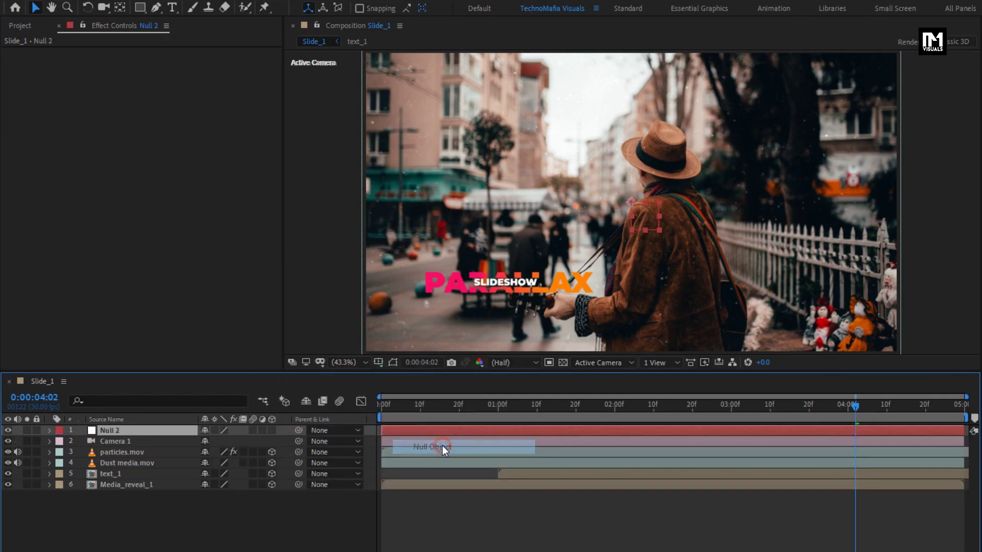
{"action": "left_click", "coordinate": [272, 431]}
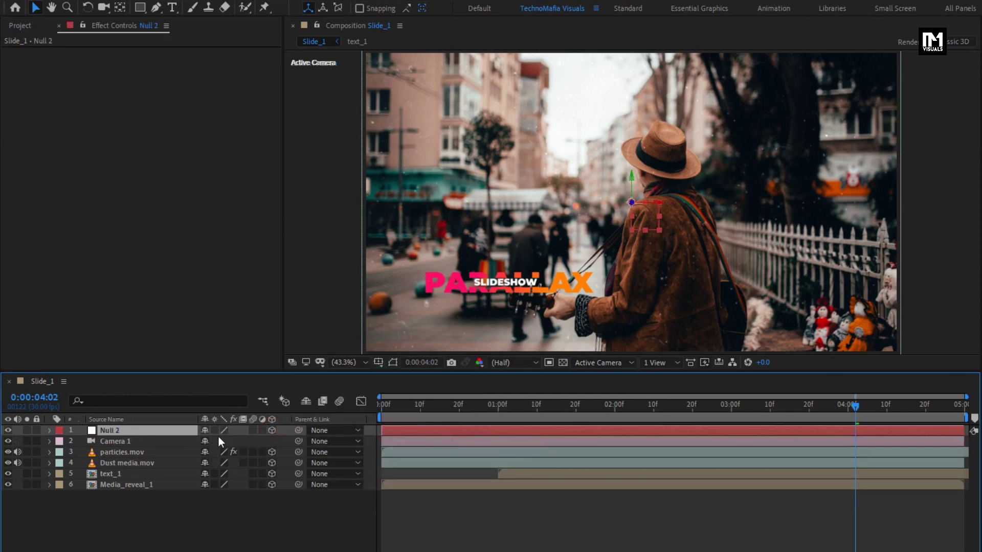
{"action": "left_click", "coordinate": [146, 441]}
{"action": "left_click", "coordinate": [358, 441]}
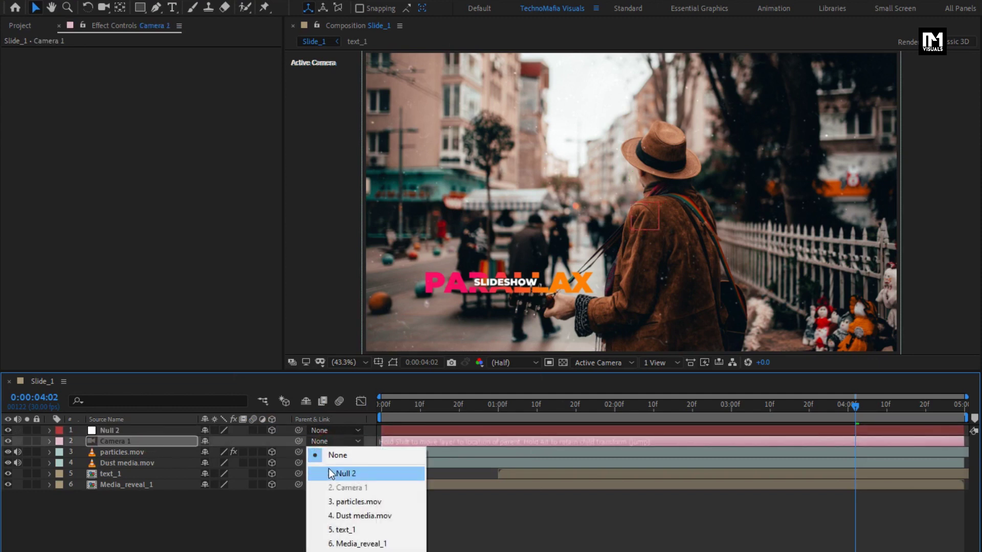
{"action": "left_click", "coordinate": [330, 475]}
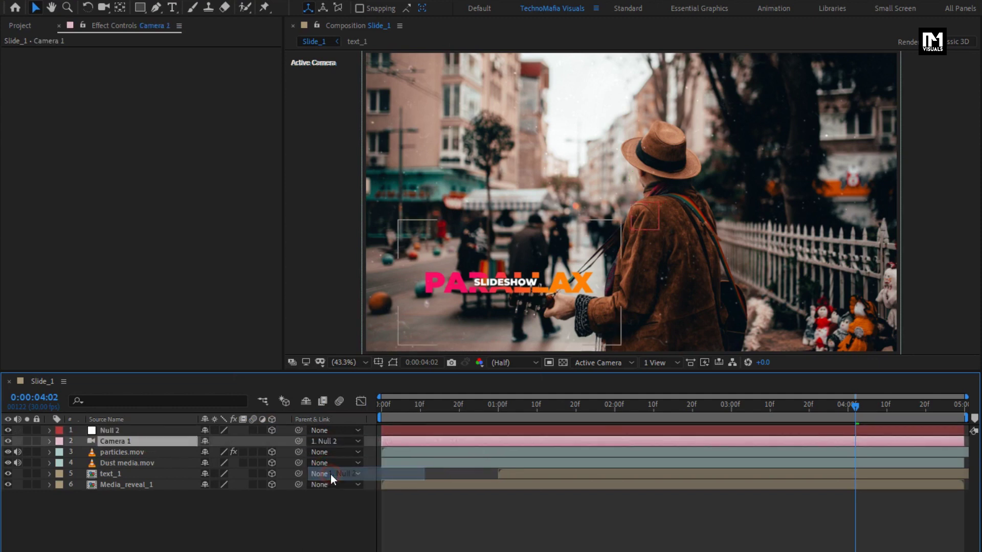
- Keyframe the null's position at 0:00:00:00 and push its Z value to about 350 at 0:00:04:29
{"action": "left_click", "coordinate": [149, 433]}
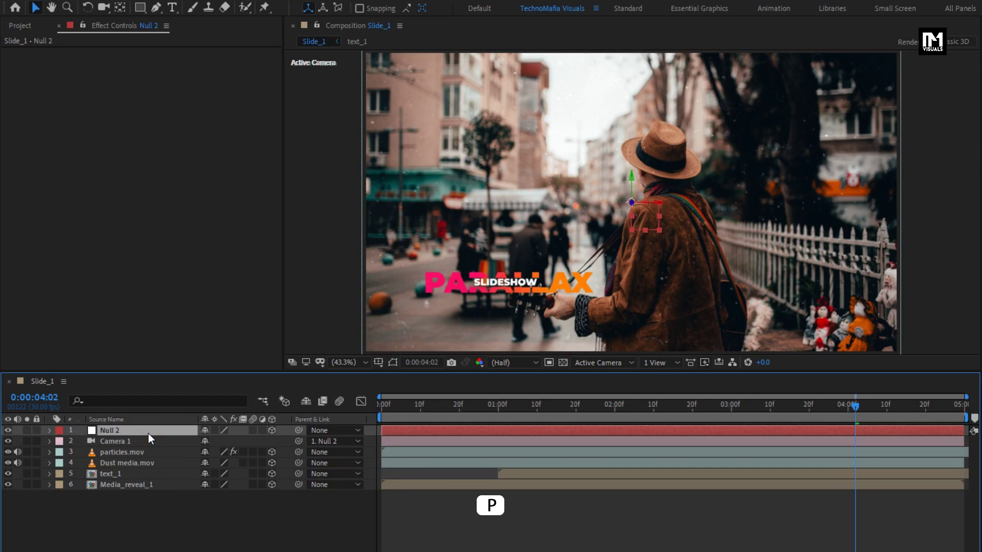
{"action": "key", "text": "p"}
{"action": "left_click", "coordinate": [379, 405]}
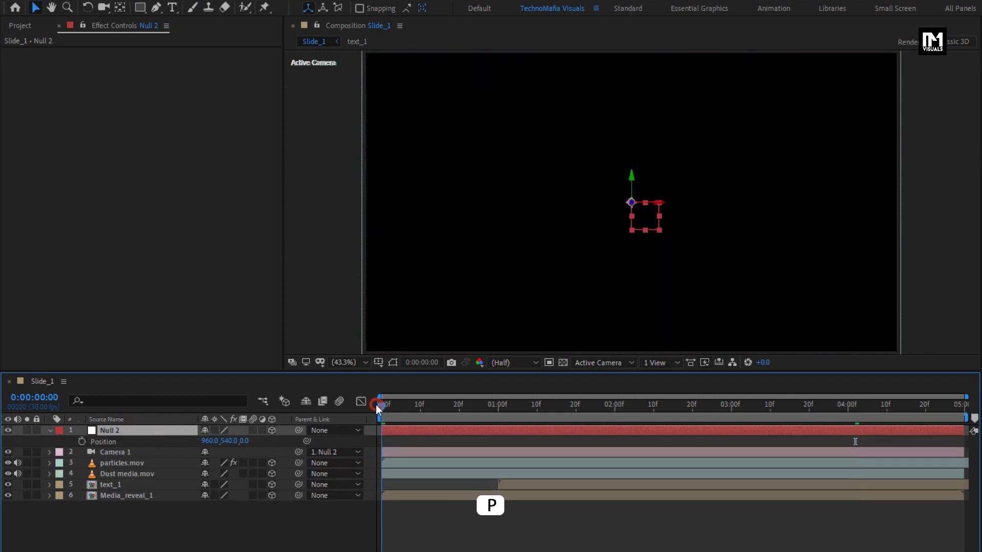
{"action": "left_click", "coordinate": [82, 442]}
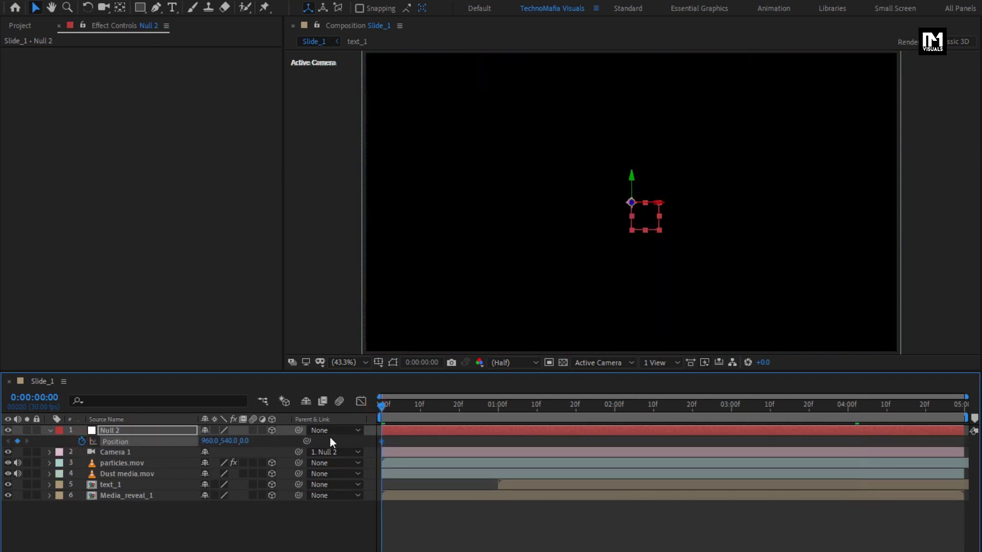
{"action": "left_click_drag", "start_coordinate": [382, 408], "coordinate": [963, 406]}
{"action": "left_click_drag", "start_coordinate": [245, 446], "coordinate": [450, 429]}
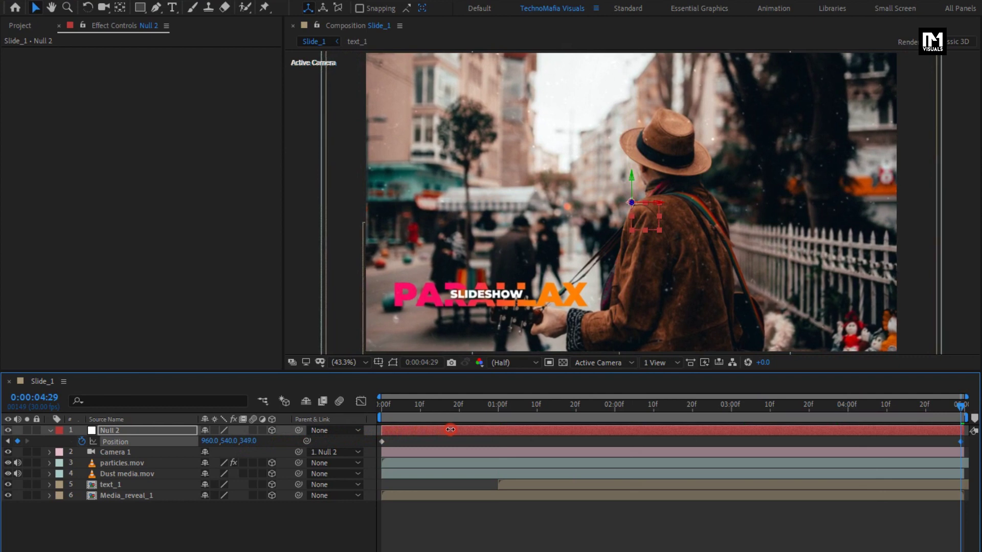
- Scrub through the camera push-in and preview the whole Slide_1 animation from its first frame
{"action": "left_click", "coordinate": [392, 409]}
{"action": "left_click_drag", "start_coordinate": [396, 409], "coordinate": [613, 395]}
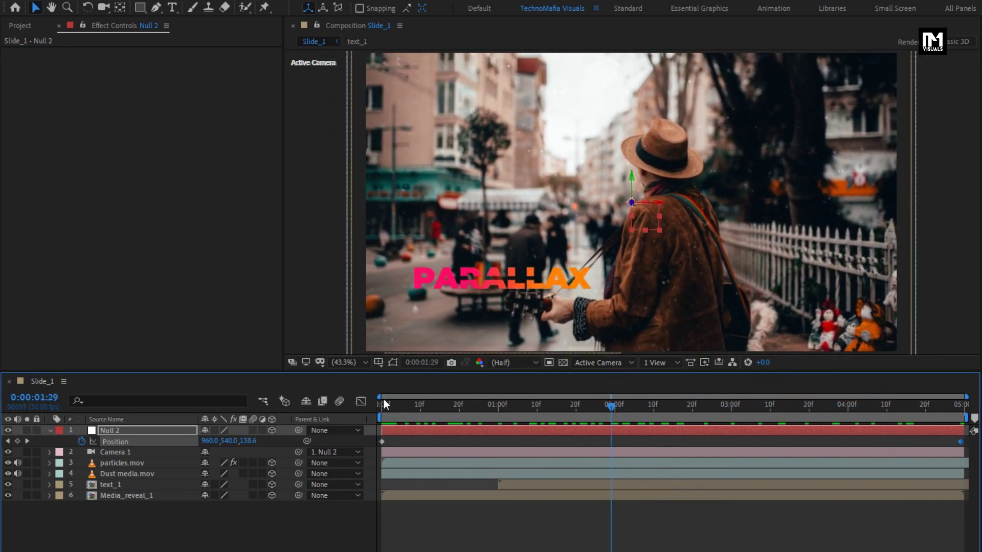
{"action": "left_click", "coordinate": [49, 431]}
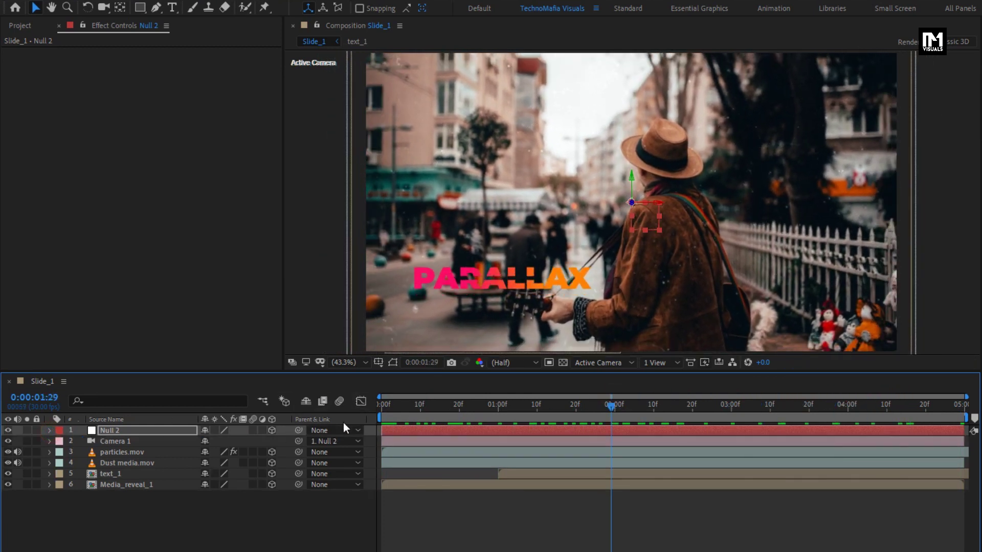
{"action": "left_click", "coordinate": [380, 406]}
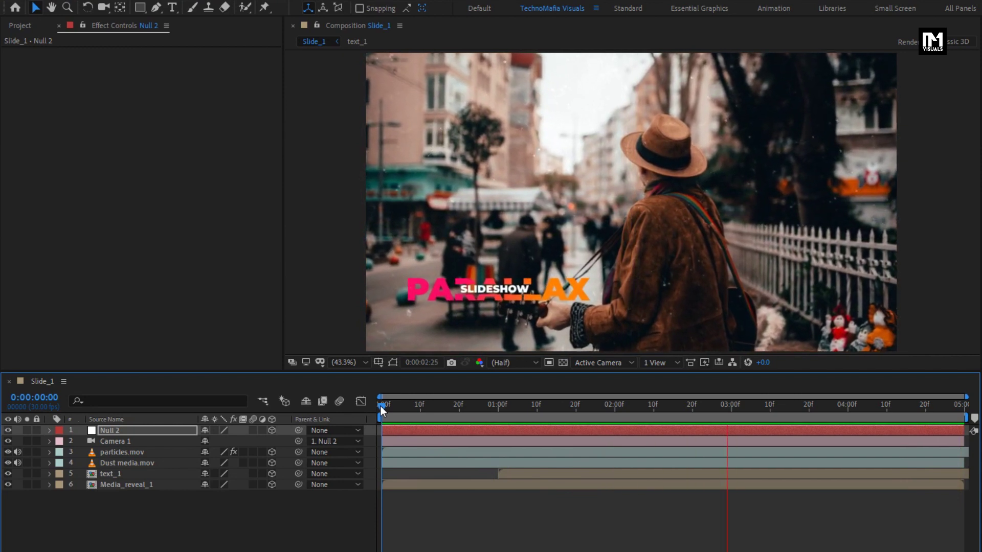
{"action": "key", "text": "space"}
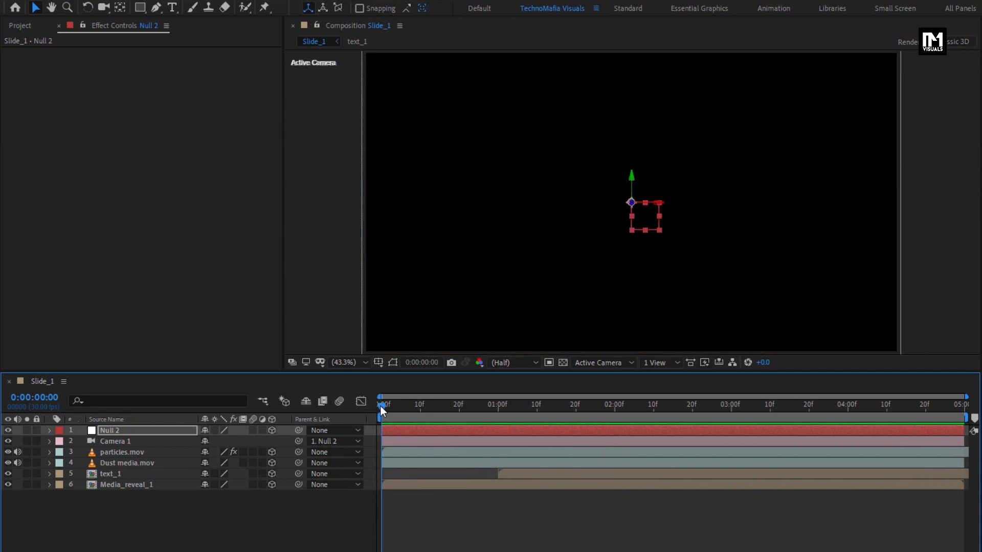
- Duplicate the Media_1 composition in the project and open the copy
{"action": "left_click", "coordinate": [10, 26]}
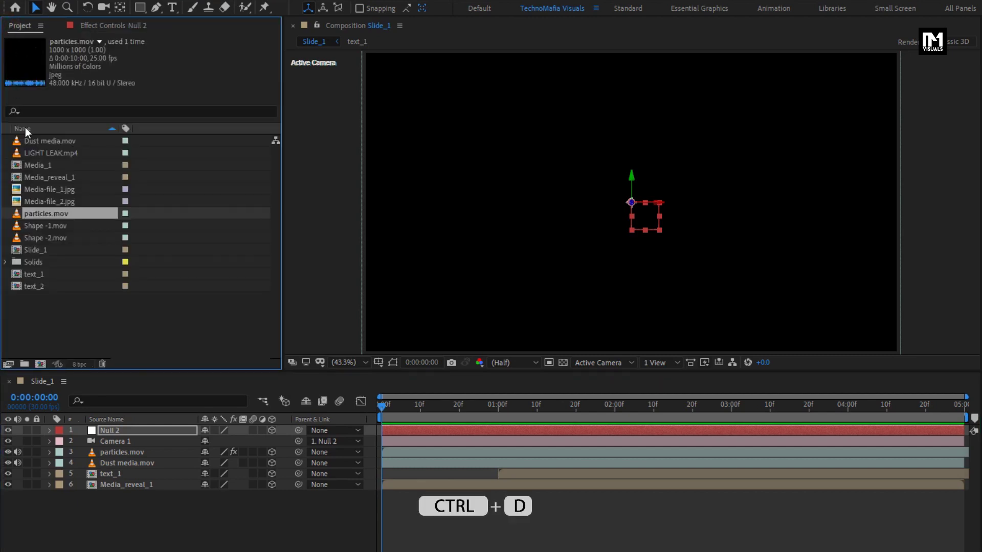
{"action": "left_click", "coordinate": [34, 163]}
{"action": "key", "text": "ctrl+d"}
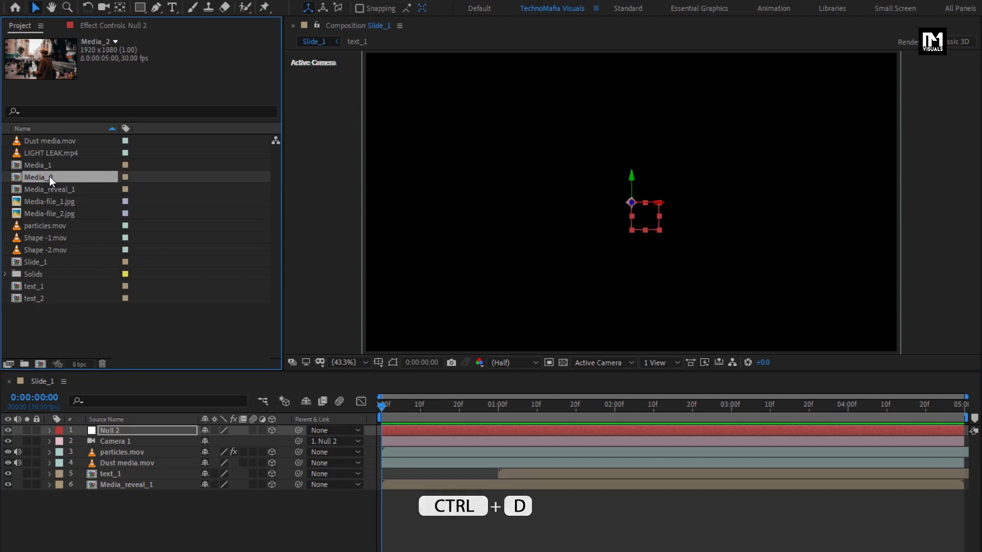
{"action": "double_click", "coordinate": [49, 177]}
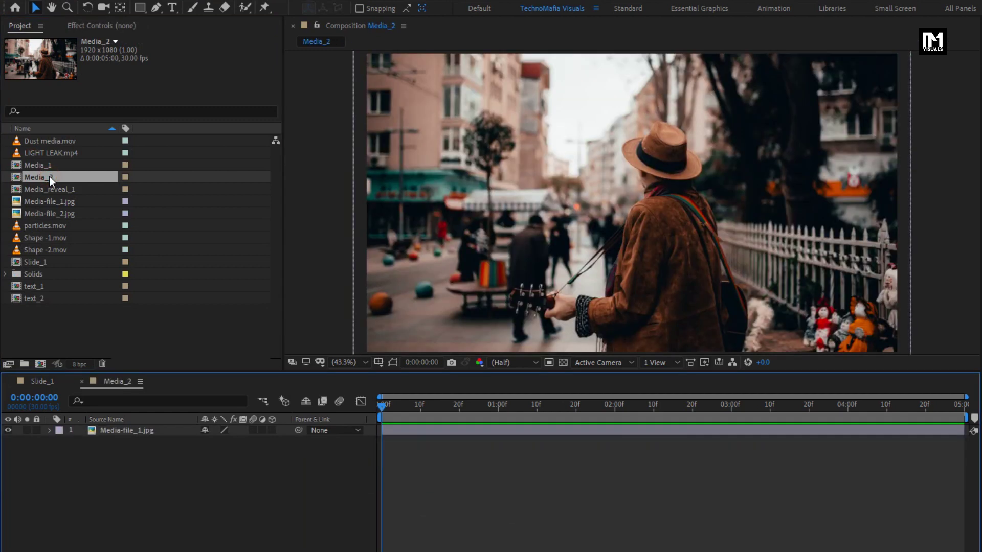
- Replace the photo in Media_2 with Media-file_2.jpg and scale it down to slightly wider than the frame
{"action": "left_click", "coordinate": [118, 433]}
{"action": "key", "text": "Delete"}
{"action": "left_click", "coordinate": [47, 214]}
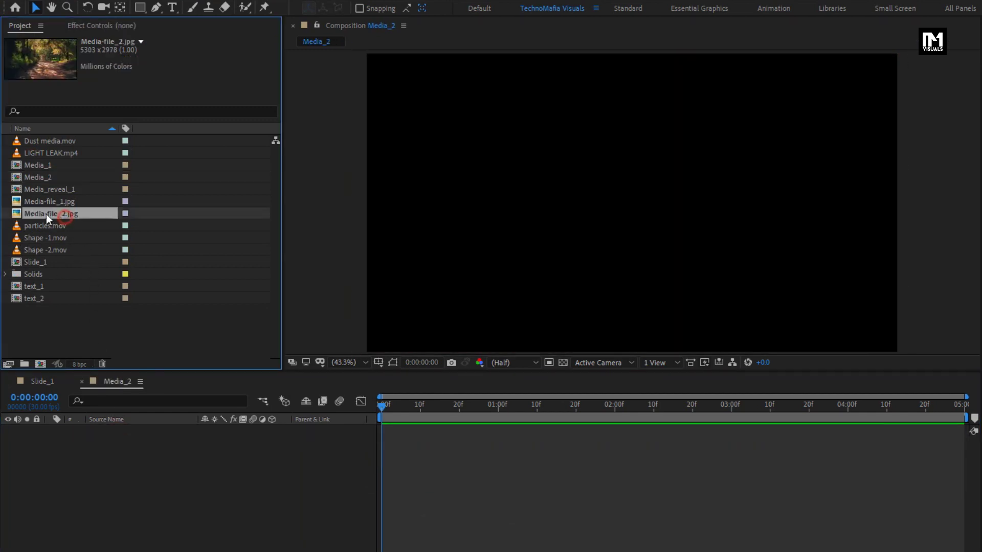
{"action": "left_click_drag", "start_coordinate": [120, 454], "coordinate": [120, 462]}
{"action": "key", "text": "s"}
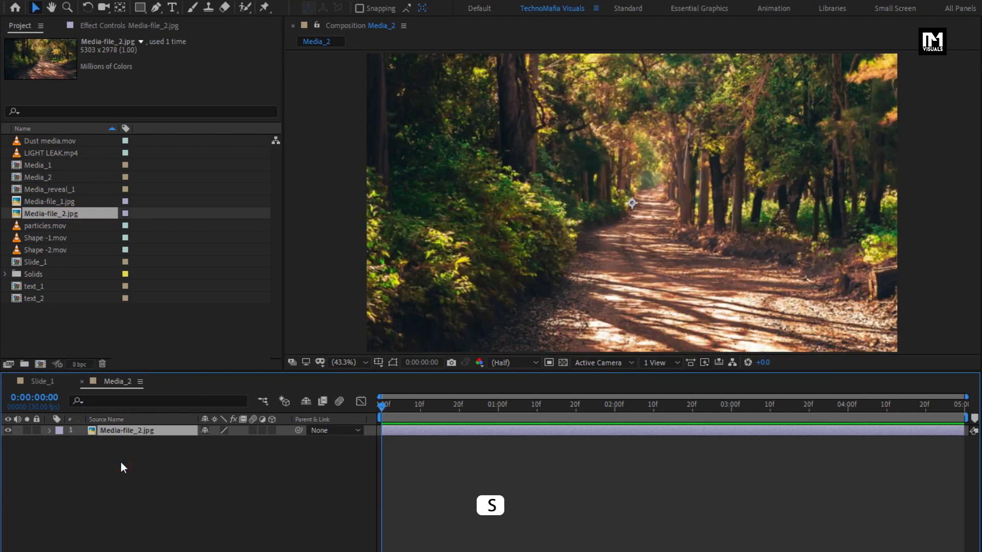
{"action": "left_click_drag", "start_coordinate": [240, 445], "coordinate": [206, 448]}
{"action": "left_click", "coordinate": [50, 431]}
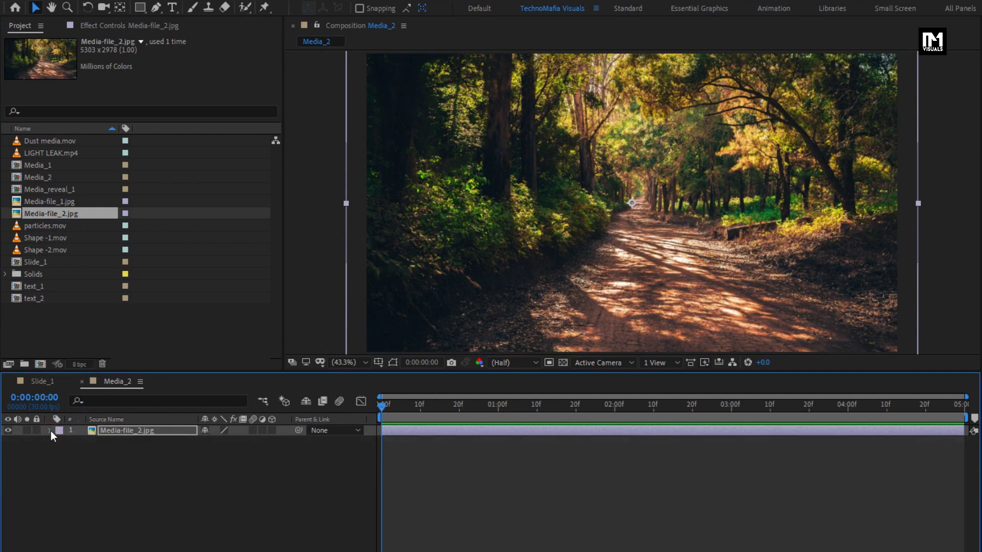
- Duplicate the Media_reveal_1 composition in the project and open the copy
{"action": "left_click", "coordinate": [55, 189]}
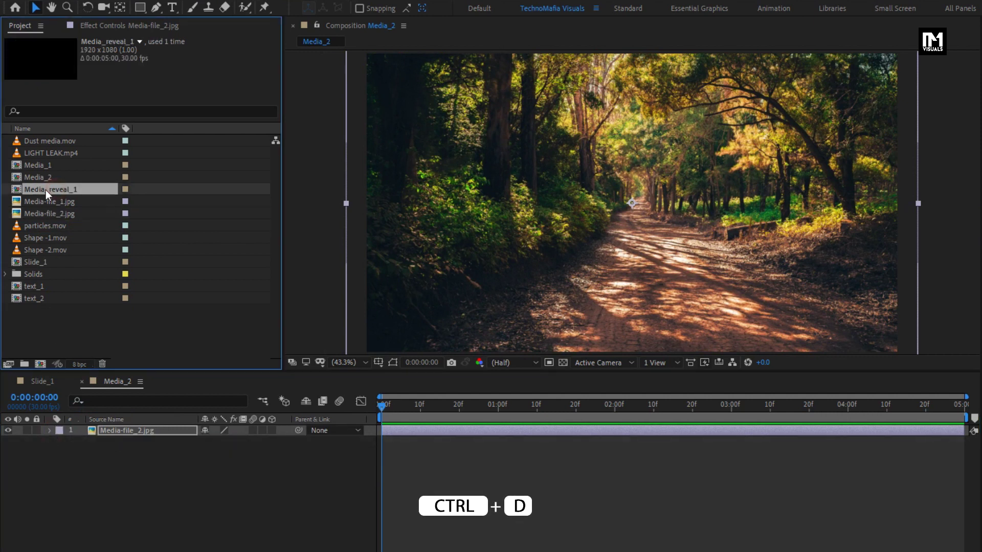
{"action": "key", "text": "ctrl+d"}
{"action": "left_click", "coordinate": [80, 202]}
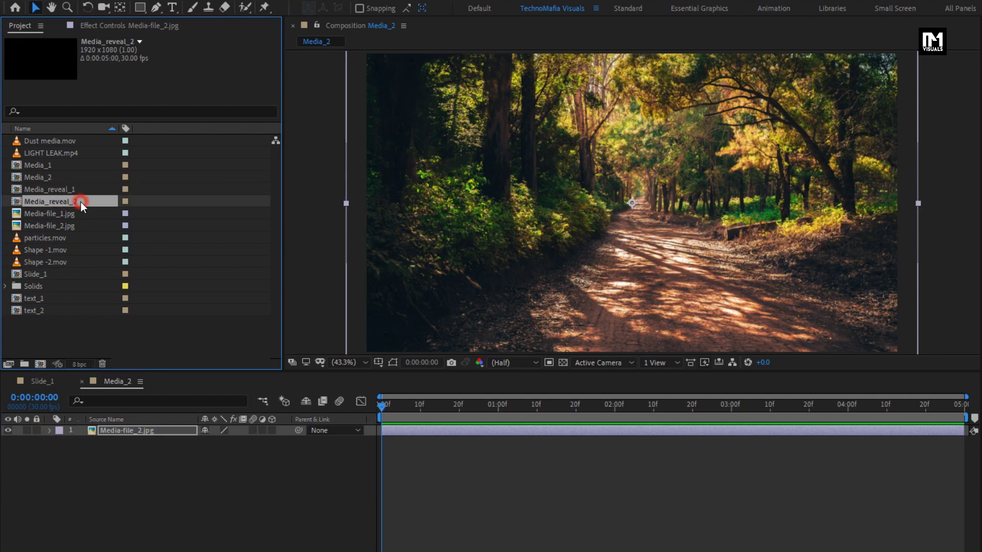
{"action": "double_click", "coordinate": [81, 202]}
- Replace all six Media_1 layers in Media_reveal_2 with the Media_2 composition and scrub through the reveal
{"action": "left_click", "coordinate": [124, 453]}
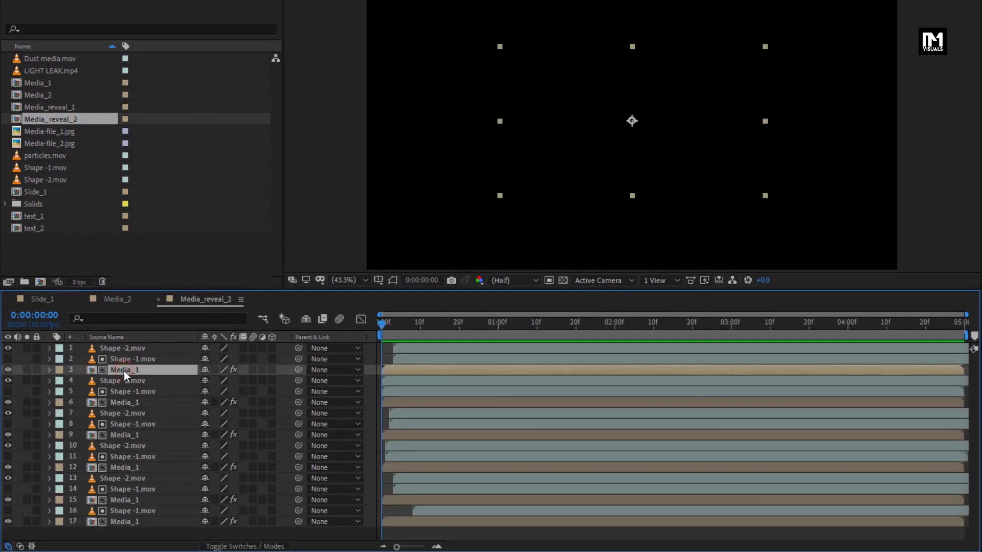
{"action": "left_click", "coordinate": [127, 404], "text": "ctrl"}
{"action": "left_click", "coordinate": [130, 435], "text": "ctrl"}
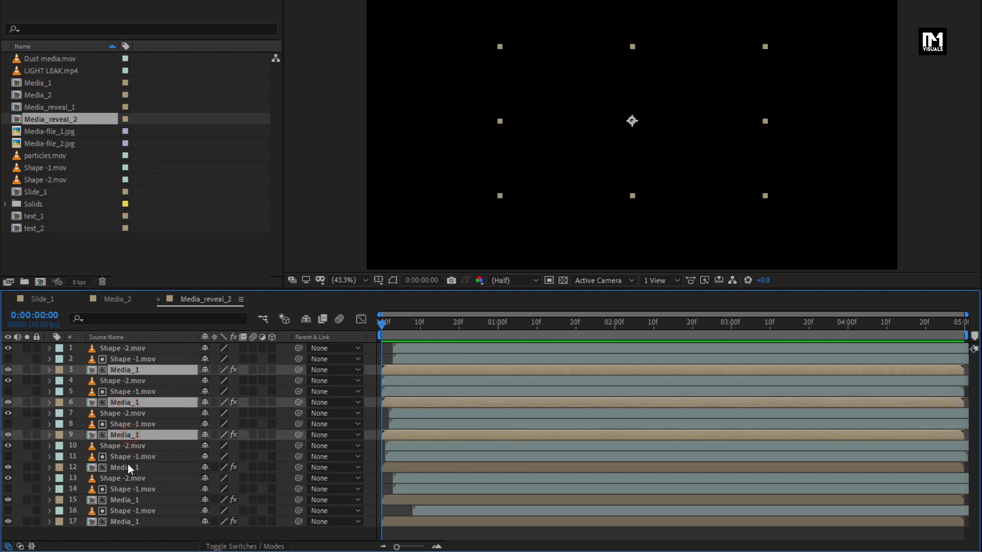
{"action": "left_click", "coordinate": [128, 467], "text": "ctrl"}
{"action": "left_click", "coordinate": [125, 499], "text": "ctrl"}
{"action": "left_click", "coordinate": [122, 520], "text": "ctrl"}
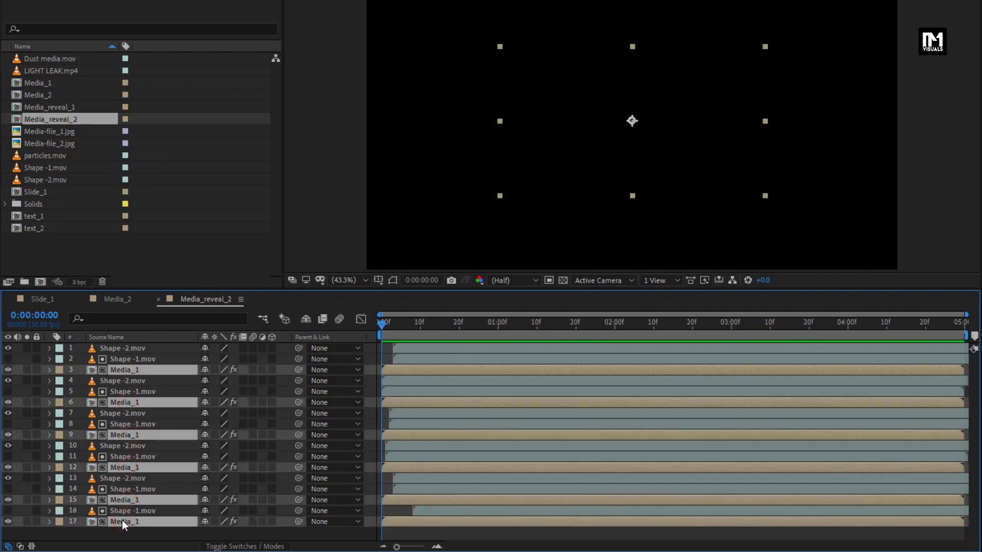
{"action": "left_click", "coordinate": [45, 96]}
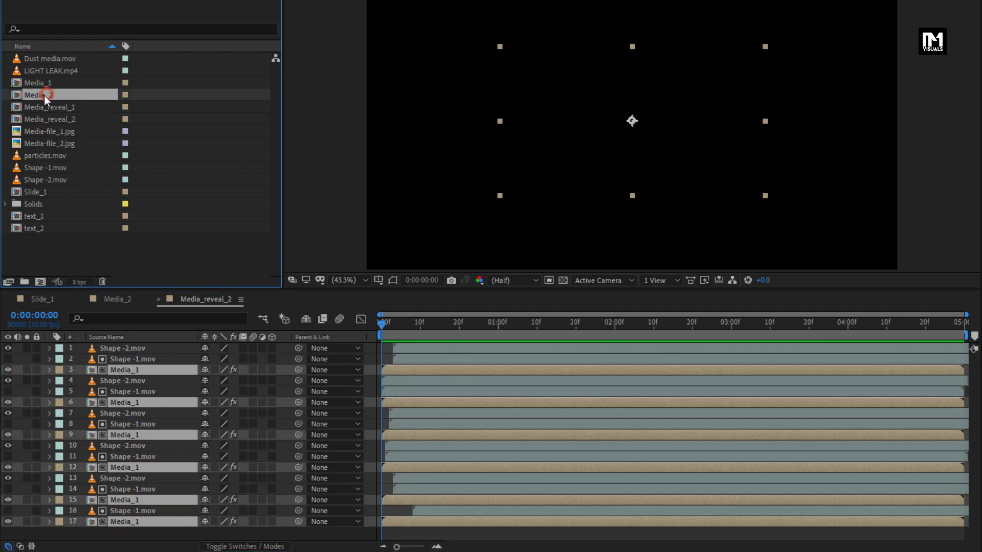
{"action": "key", "text": "alt"}
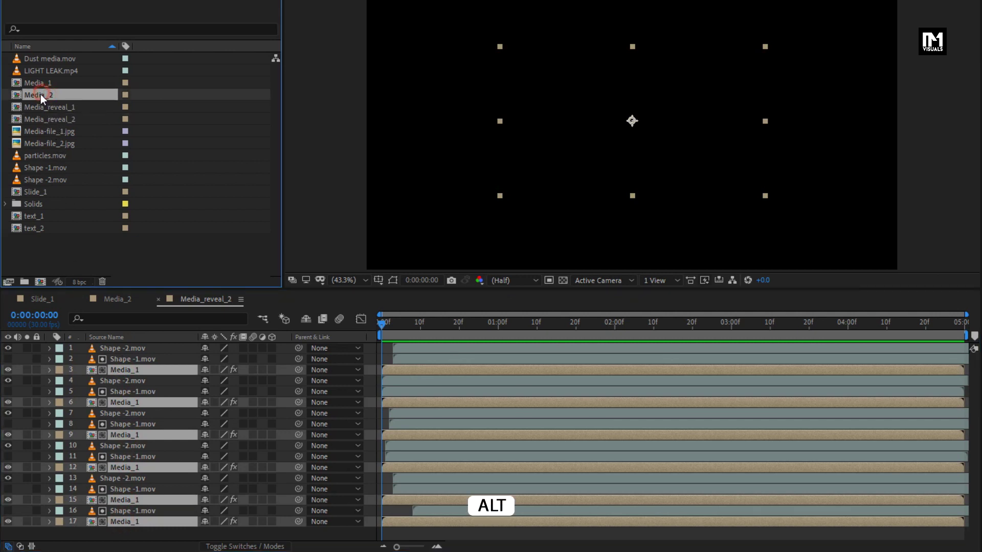
{"action": "left_click_drag", "start_coordinate": [40, 96], "coordinate": [145, 370]}
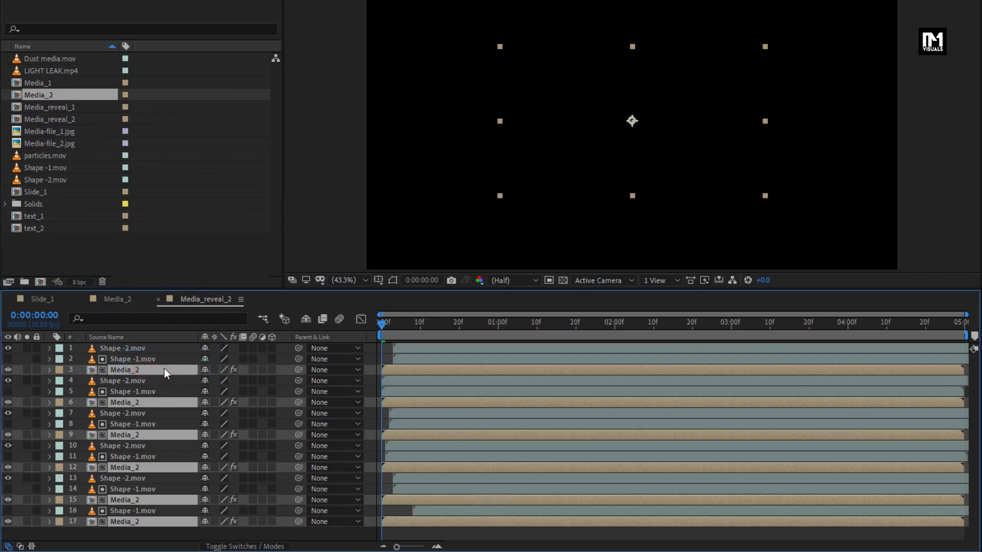
{"action": "left_click_drag", "start_coordinate": [402, 329], "coordinate": [482, 330]}
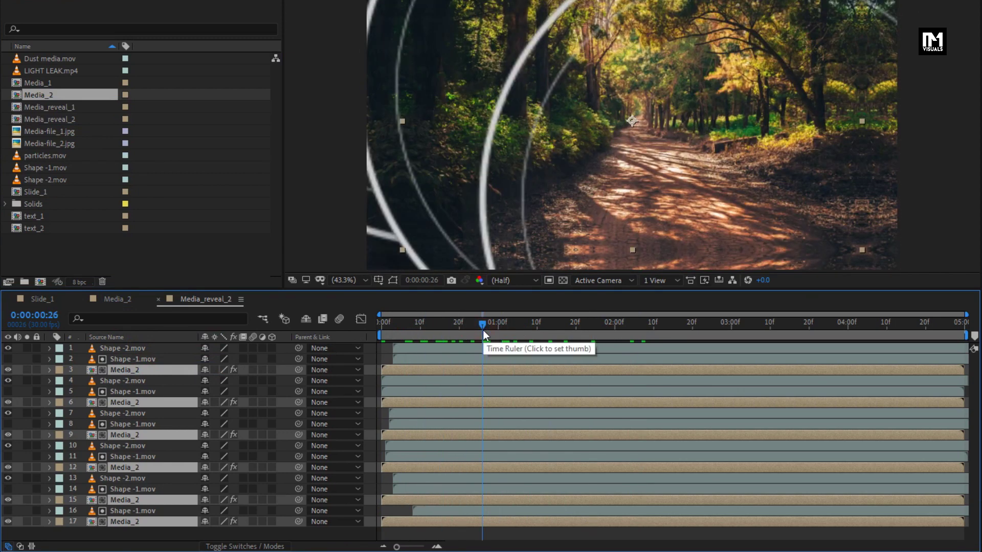
- Duplicate the Slide_1 composition in the project and open the copy
{"action": "left_click", "coordinate": [42, 193]}
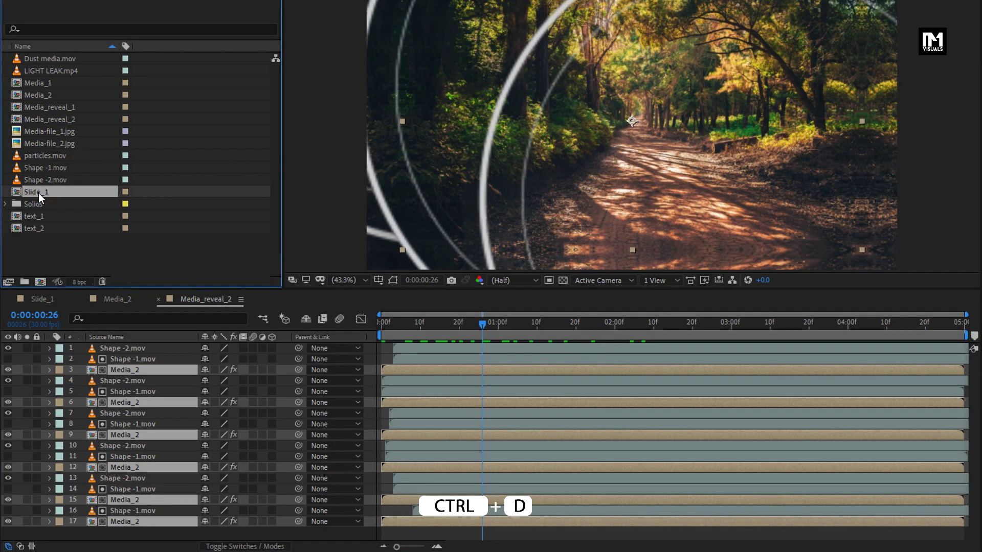
{"action": "key", "text": "ctrl+d"}
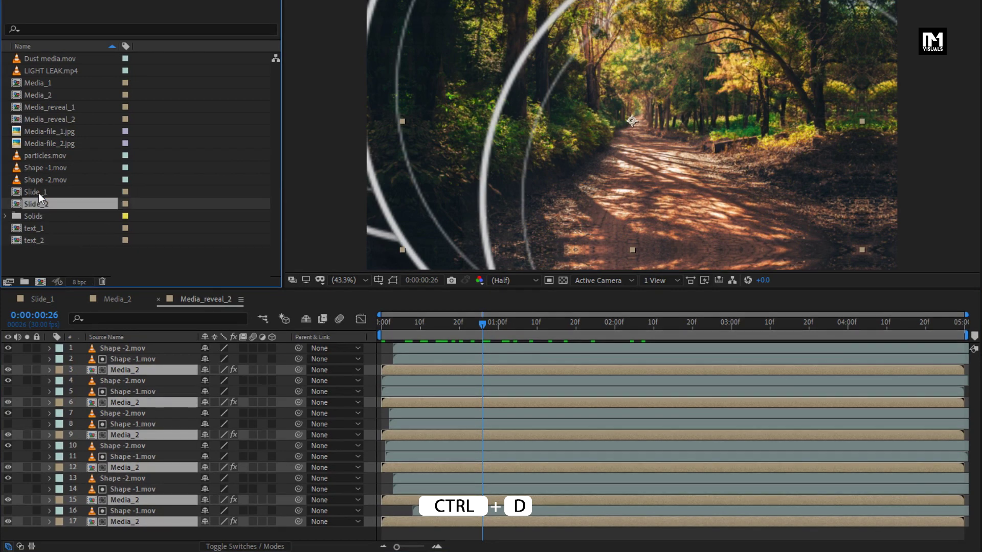
{"action": "double_click", "coordinate": [85, 204]}
- Replace the Media_reveal_1 layer in Slide_2 with Media_reveal_2 and scrub ahead to where the title is showing
{"action": "left_click", "coordinate": [128, 403]}
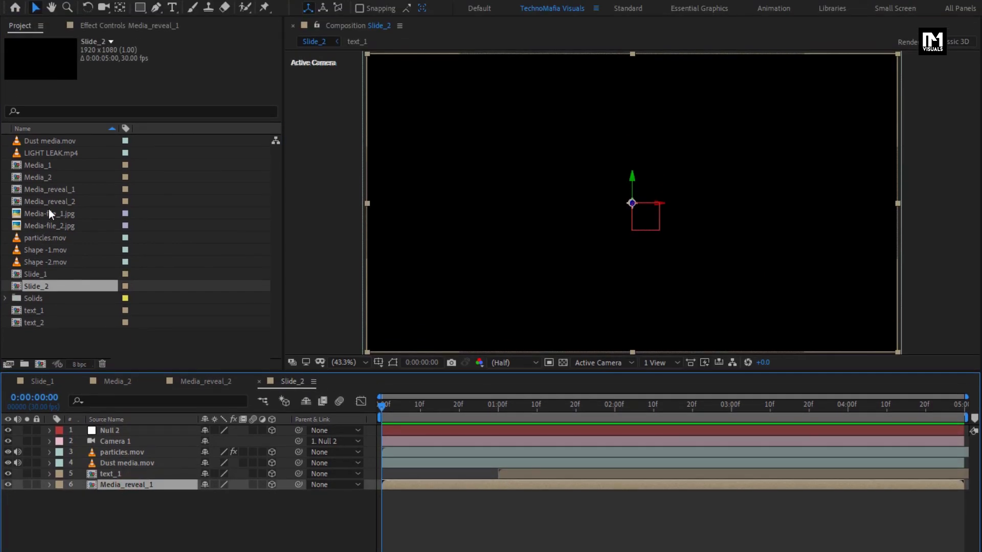
{"action": "left_click", "coordinate": [53, 204]}
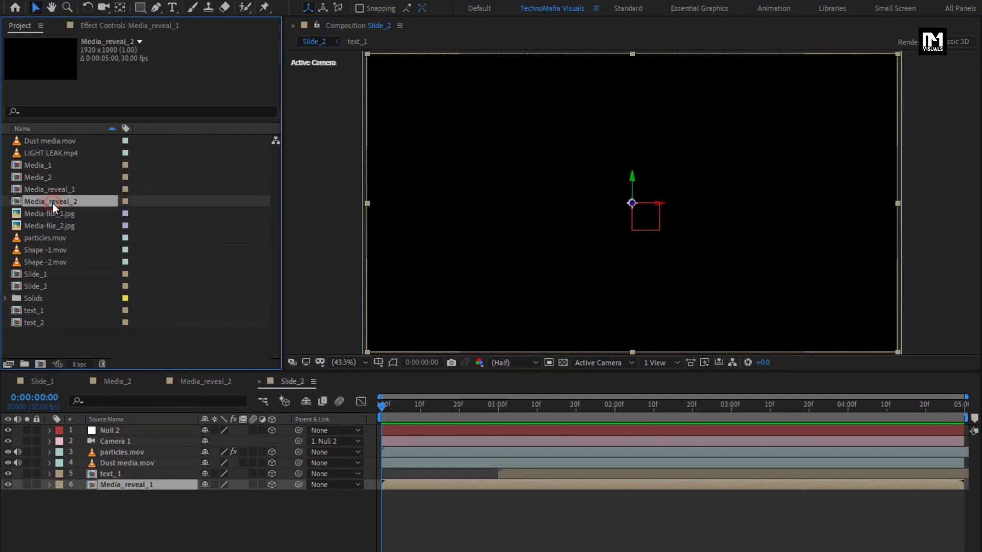
{"action": "left_click_drag", "start_coordinate": [50, 204], "coordinate": [136, 489]}
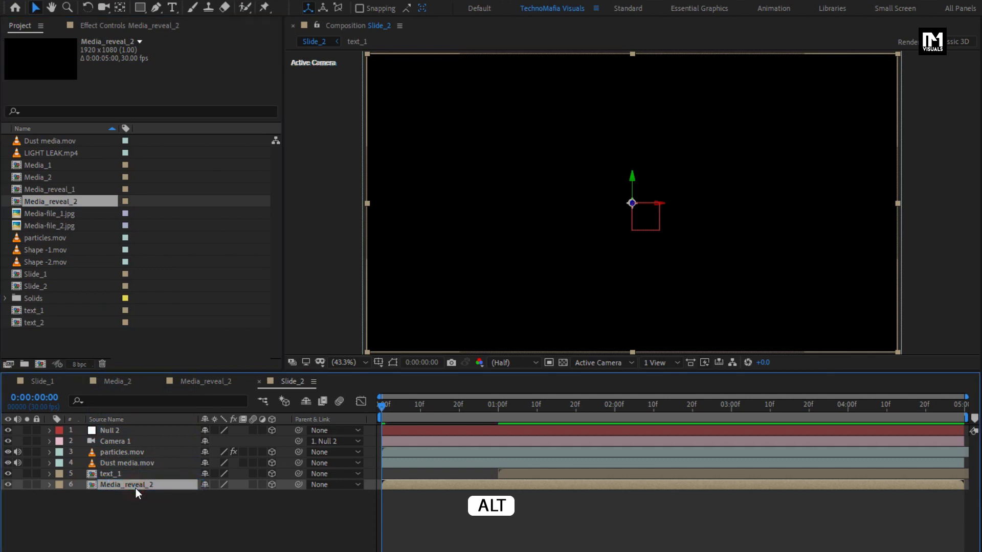
{"action": "left_click_drag", "start_coordinate": [381, 393], "coordinate": [751, 408]}
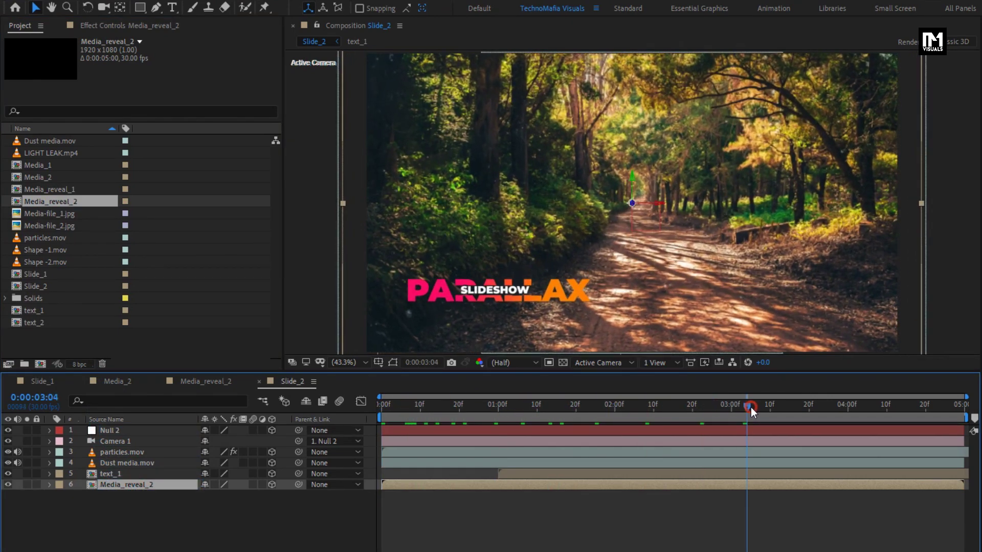
- Replace the text_1 layer in Slide_2 with text_2 and move the title to the lower-right area of the photo
{"action": "left_click", "coordinate": [106, 476], "text": "alt"}
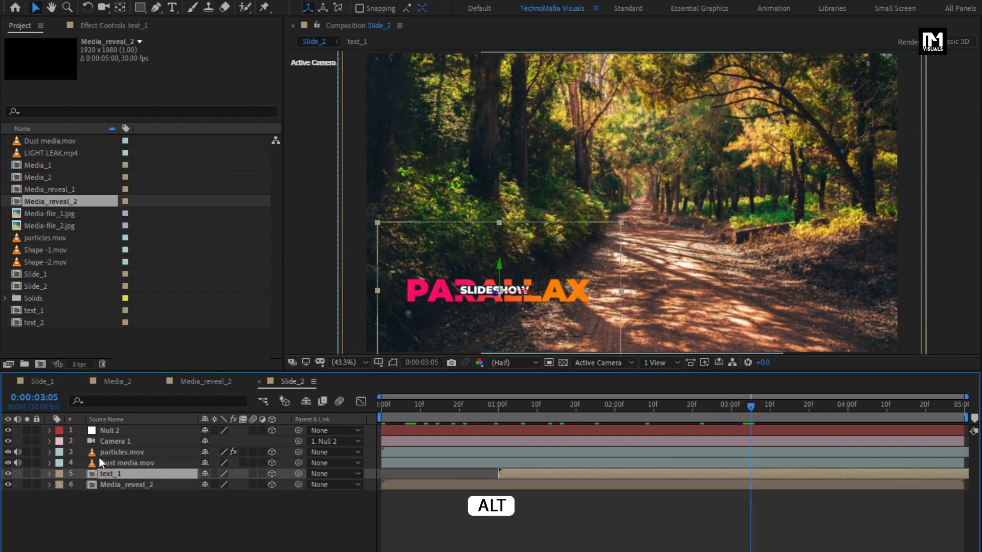
{"action": "left_click", "coordinate": [39, 326], "text": "alt"}
{"action": "left_click_drag", "start_coordinate": [39, 325], "coordinate": [124, 474]}
{"action": "left_click_drag", "start_coordinate": [686, 408], "coordinate": [758, 408]}
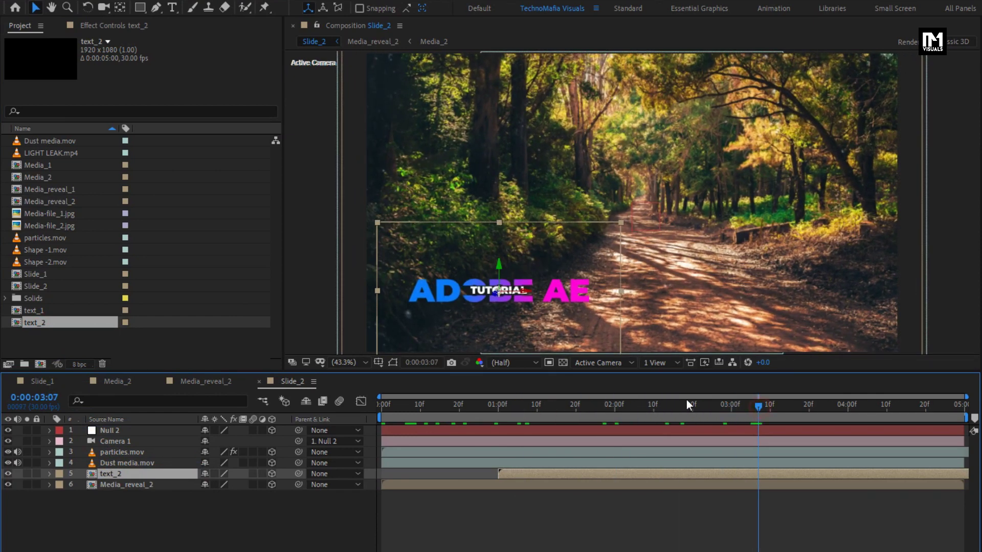
{"action": "left_click_drag", "start_coordinate": [438, 296], "coordinate": [707, 291]}
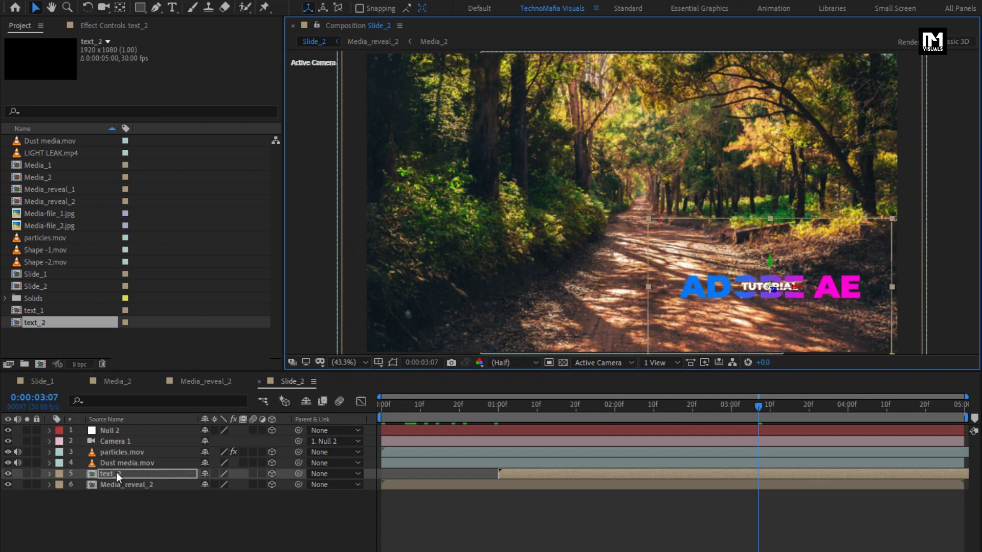
- Open text_2 and set the end color of the ADOBE AE layer's Gradient Ramp to turquoise 01FCD0
{"action": "double_click", "coordinate": [116, 475]}
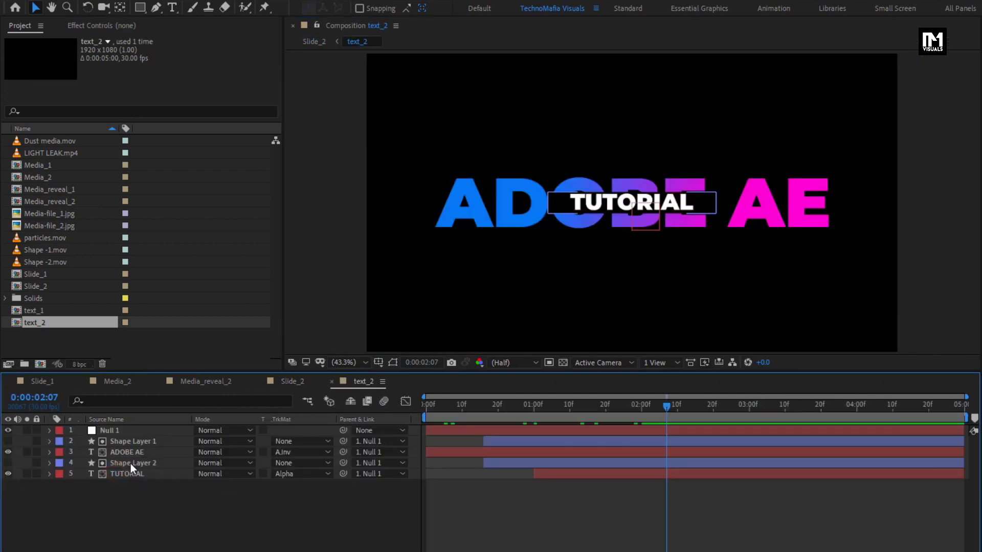
{"action": "left_click", "coordinate": [129, 453]}
{"action": "left_click", "coordinate": [101, 25]}
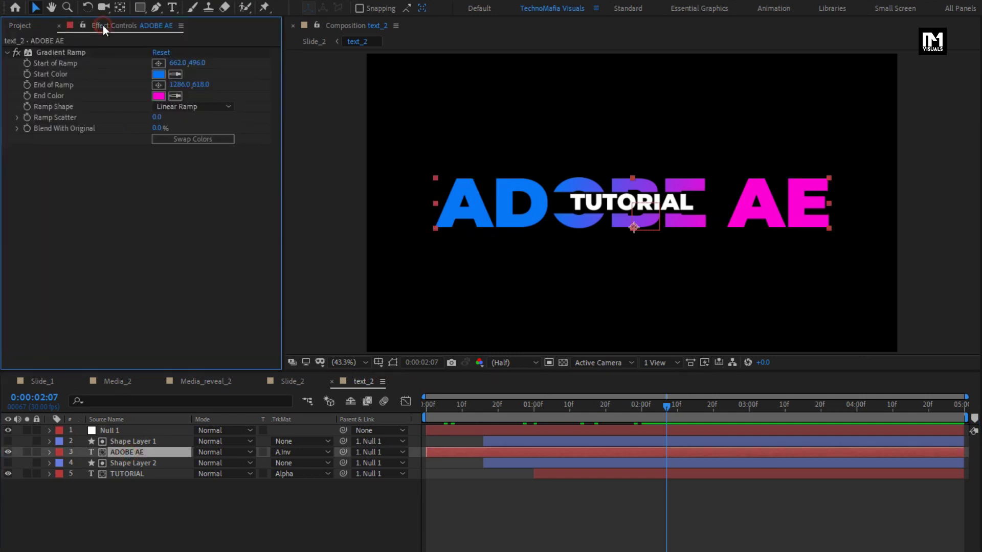
{"action": "left_click", "coordinate": [159, 96]}
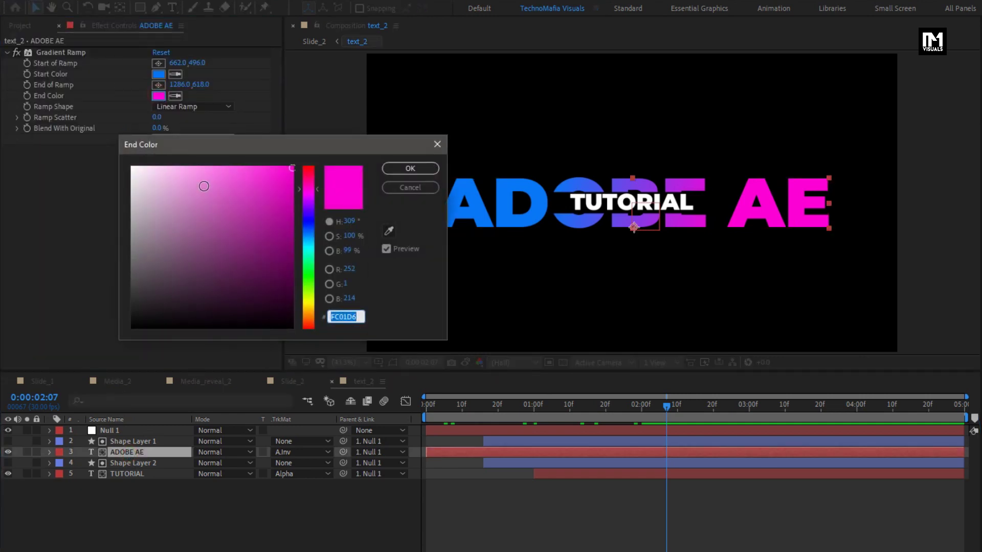
{"action": "left_click", "coordinate": [304, 255]}
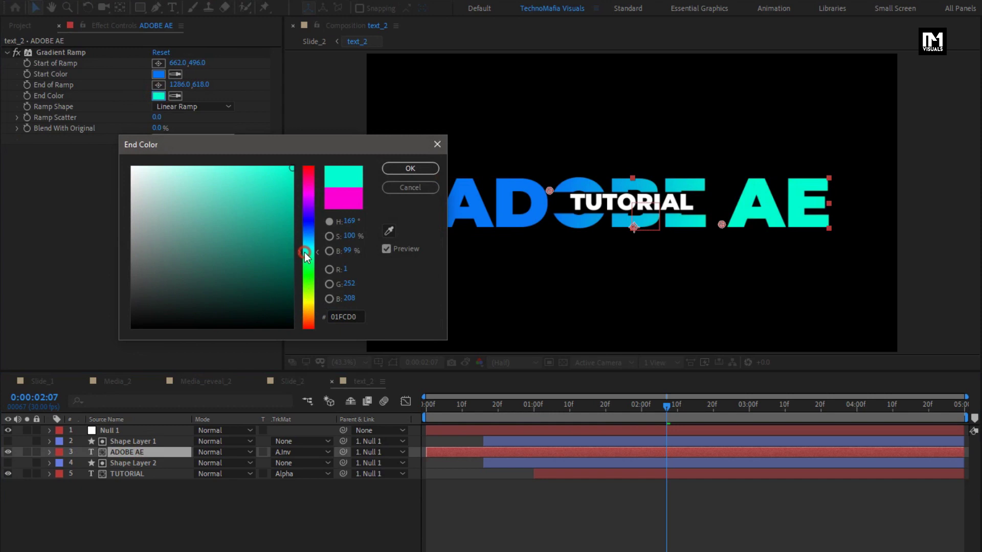
{"action": "left_click", "coordinate": [402, 171]}
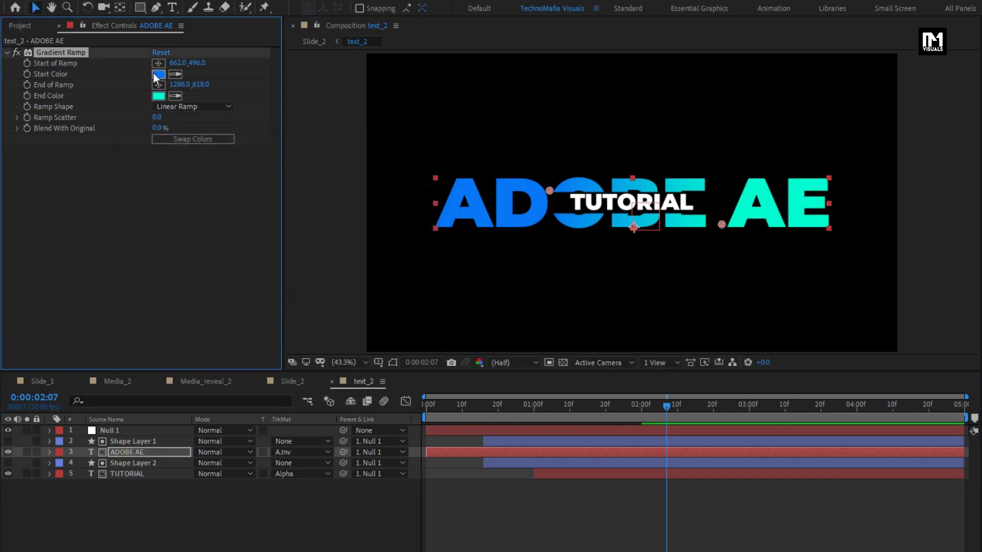
- Close text_2 and return to Slide_2 to scrub through the recolored title
{"action": "left_click", "coordinate": [332, 382]}
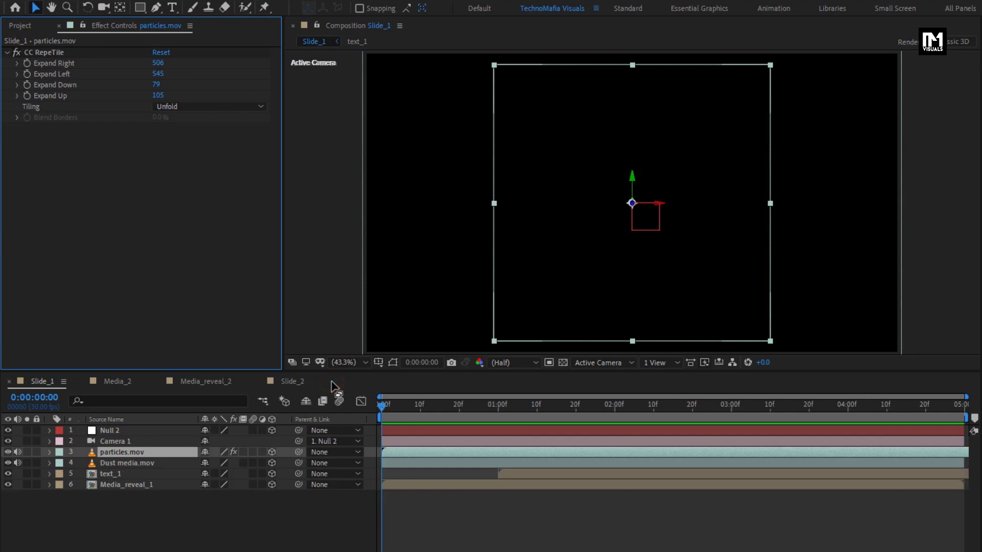
{"action": "left_click", "coordinate": [274, 384]}
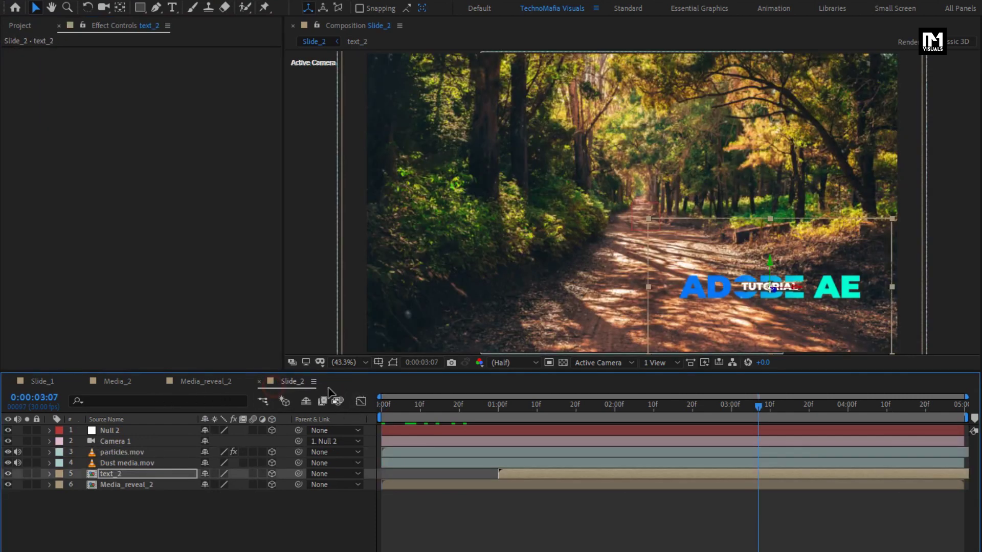
{"action": "left_click_drag", "start_coordinate": [541, 411], "coordinate": [804, 410]}
- Create a new 1920 x 1080, 30 fps composition named Slideshow with a duration of 8 seconds
{"action": "left_click", "coordinate": [183, 546]}
{"action": "key", "text": "ctrl+n"}
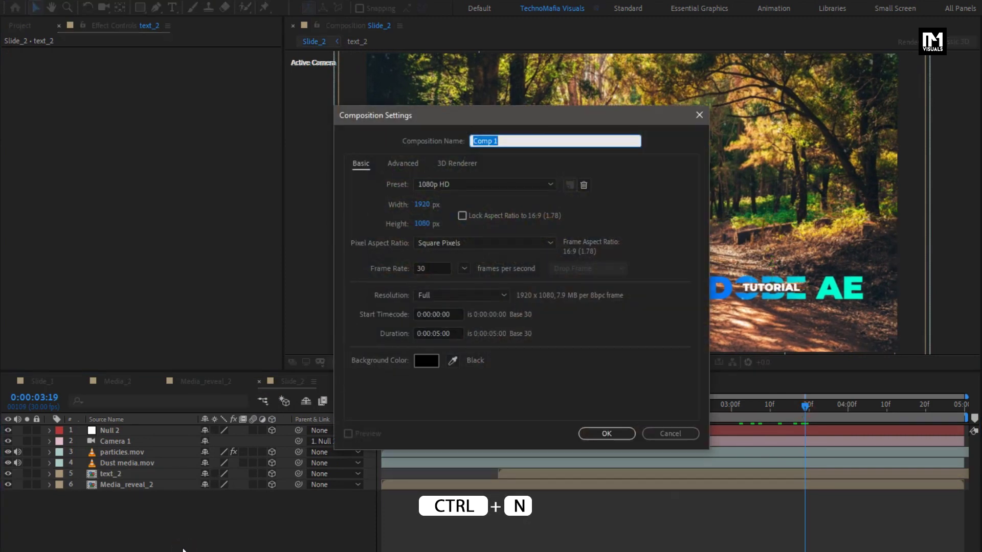
{"action": "type", "text": "Slideshow"}
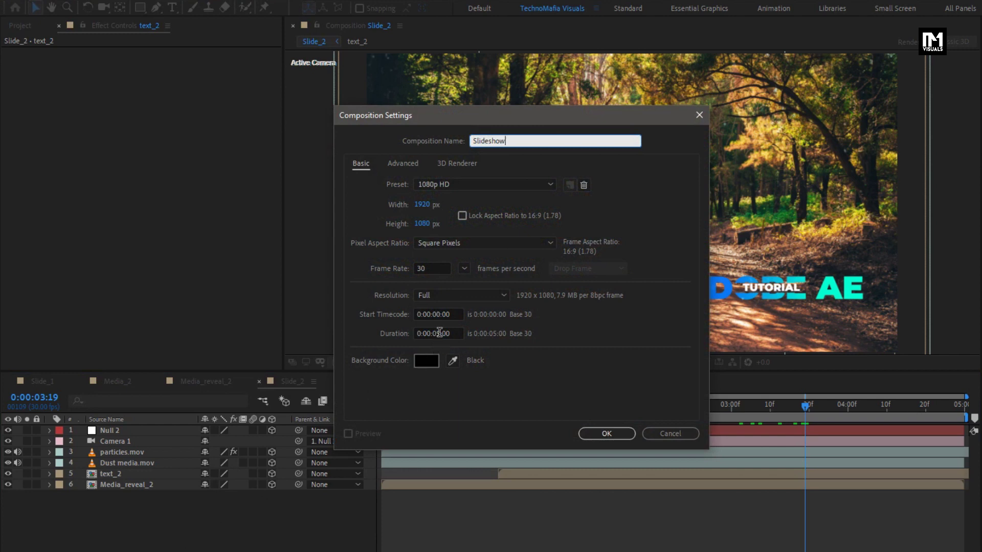
{"action": "left_click", "coordinate": [439, 333]}
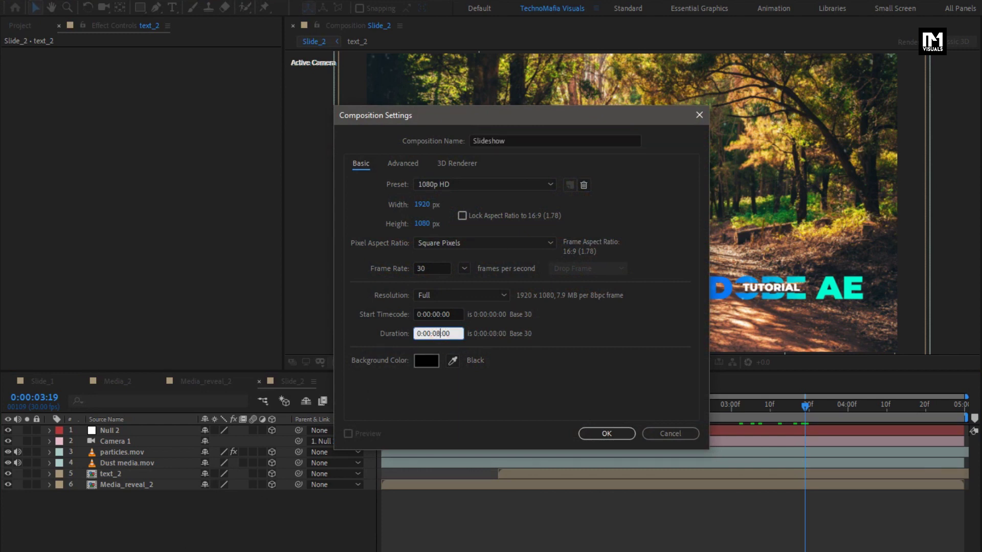
{"action": "left_click", "coordinate": [592, 433]}
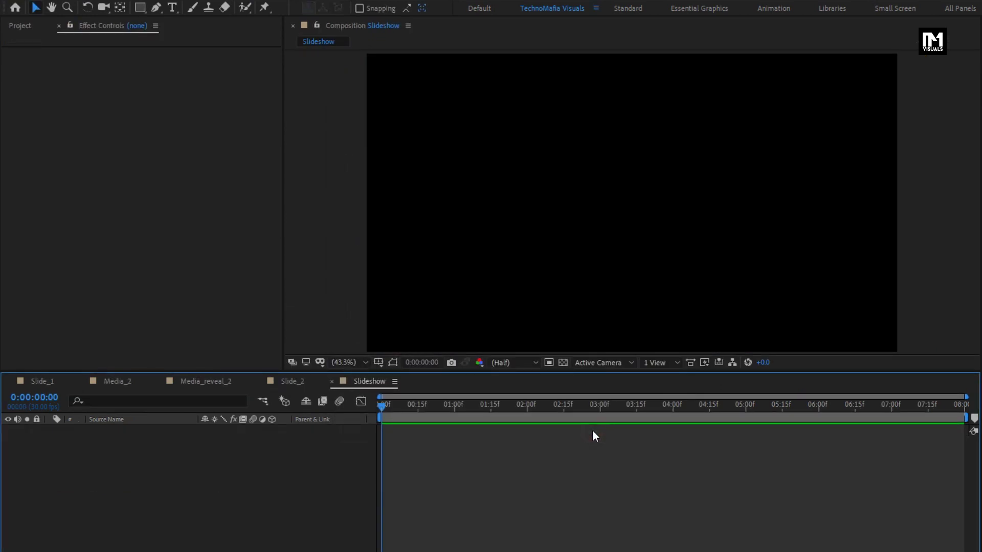
- Add Slide_1 to the Slideshow composition and place Slide_2 above it, starting at 3 seconds
{"action": "left_click", "coordinate": [19, 26]}
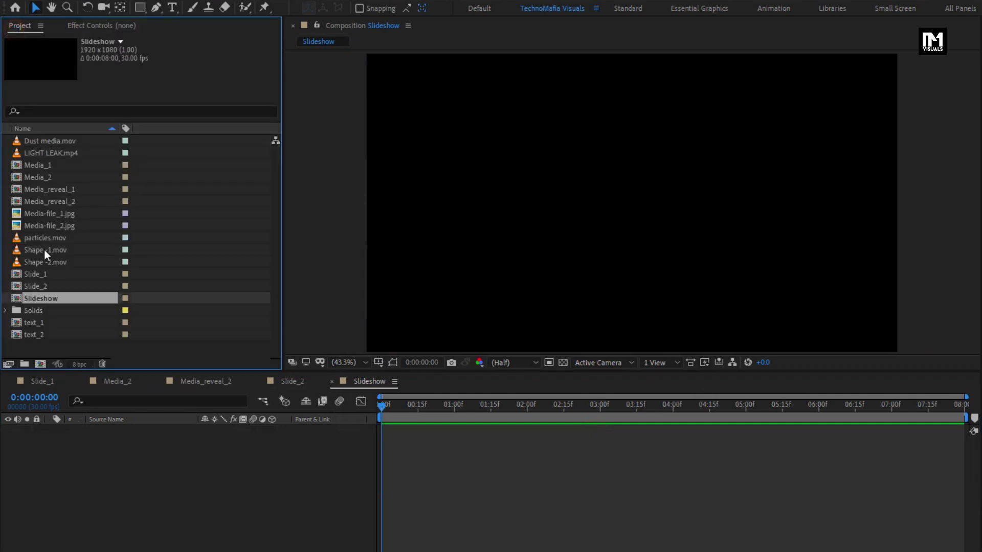
{"action": "left_click", "coordinate": [44, 274]}
{"action": "left_click_drag", "start_coordinate": [28, 275], "coordinate": [95, 513]}
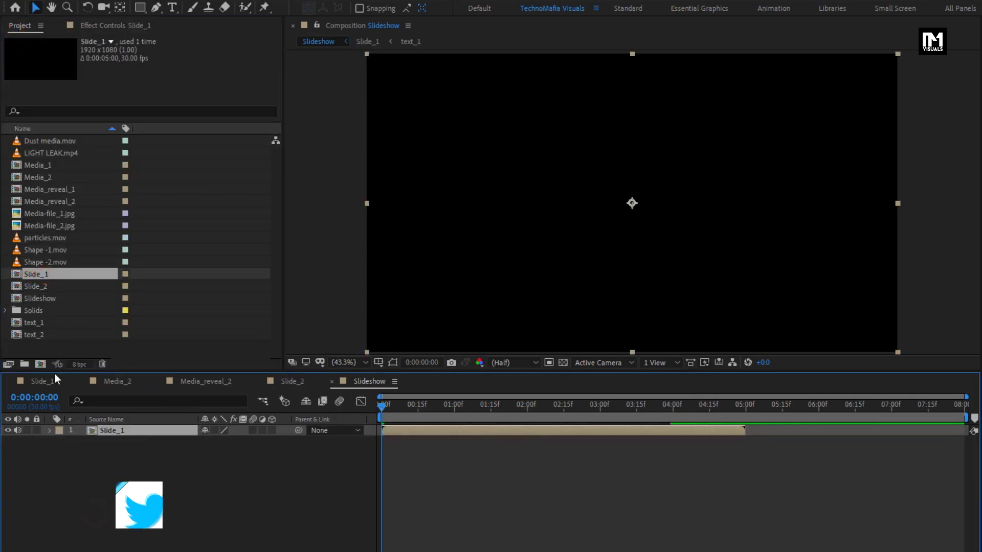
{"action": "left_click", "coordinate": [35, 287]}
{"action": "left_click_drag", "start_coordinate": [34, 287], "coordinate": [142, 426]}
{"action": "left_click_drag", "start_coordinate": [461, 409], "coordinate": [598, 413]}
{"action": "left_click_drag", "start_coordinate": [395, 430], "coordinate": [661, 429]}
- Place LIGHT LEAK.mp4 above both slides and set its blending mode to Screen
{"action": "left_click", "coordinate": [40, 152]}
{"action": "left_click_drag", "start_coordinate": [40, 153], "coordinate": [149, 428]}
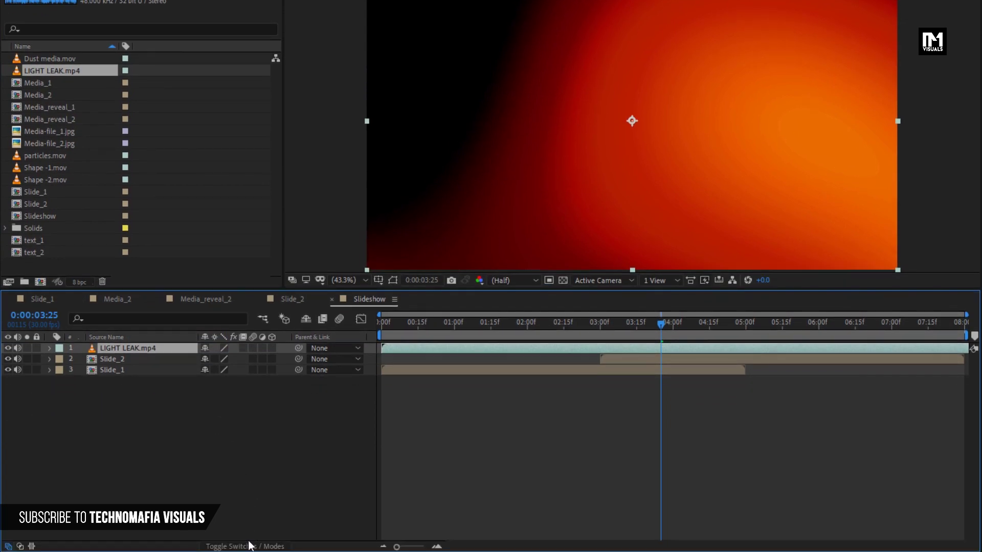
{"action": "left_click", "coordinate": [248, 545]}
{"action": "left_click", "coordinate": [218, 347]}
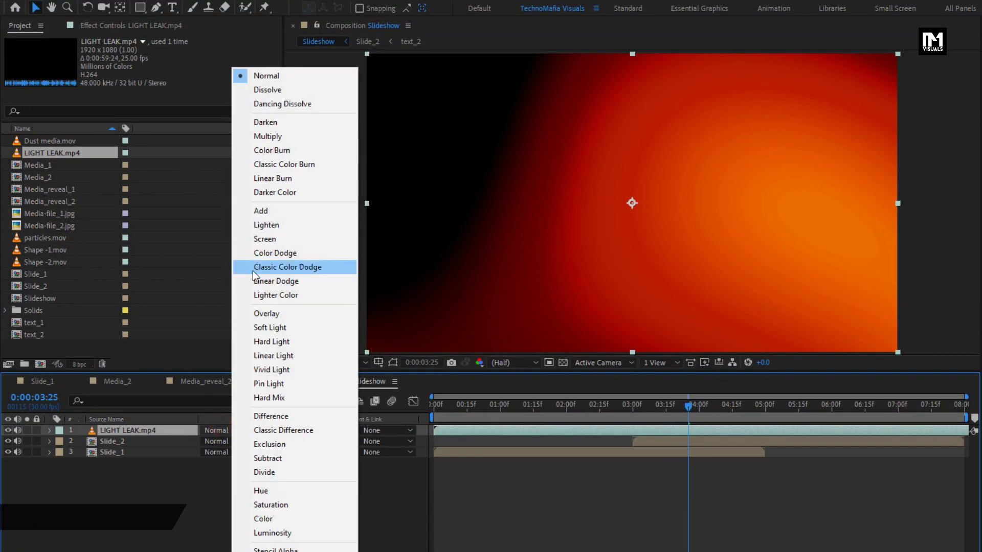
{"action": "left_click", "coordinate": [258, 239]}
- Set the opacity of the LIGHT LEAK.mp4 layer to 50%
{"action": "key", "text": "t"}
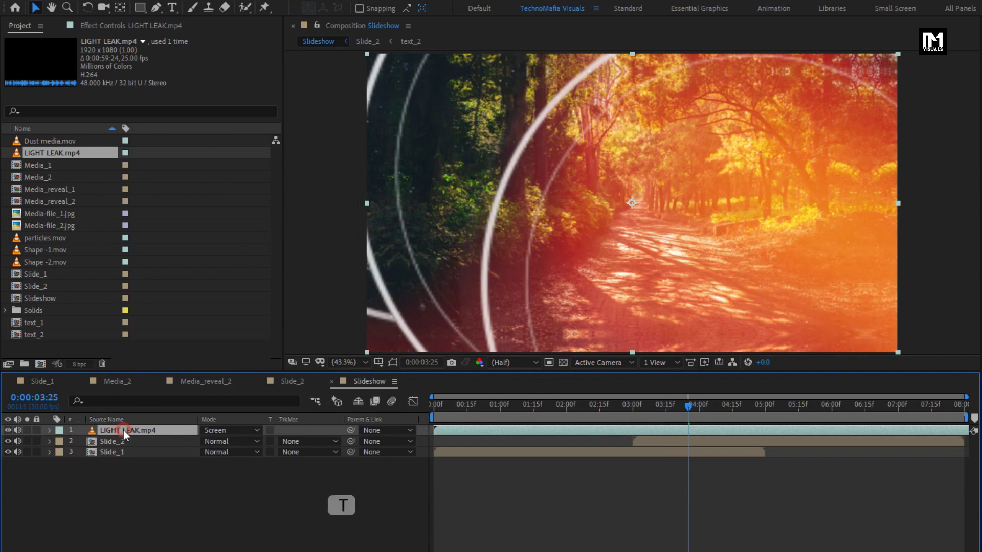
{"action": "type", "text": "50"}
{"action": "key", "text": "Return"}
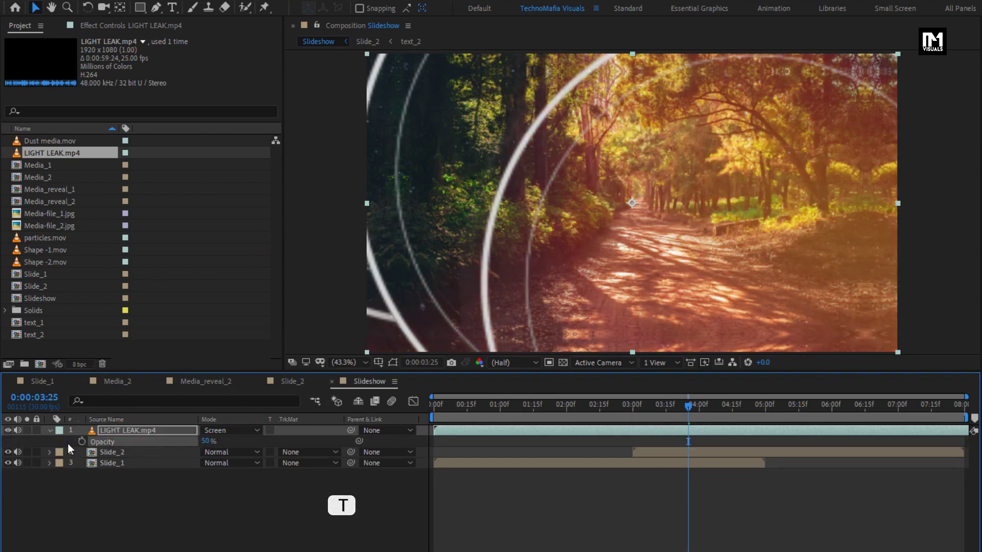
{"action": "left_click", "coordinate": [50, 431]}
- Create a new adjustment layer at the top of the Slideshow composition
{"action": "left_click", "coordinate": [88, 493]}
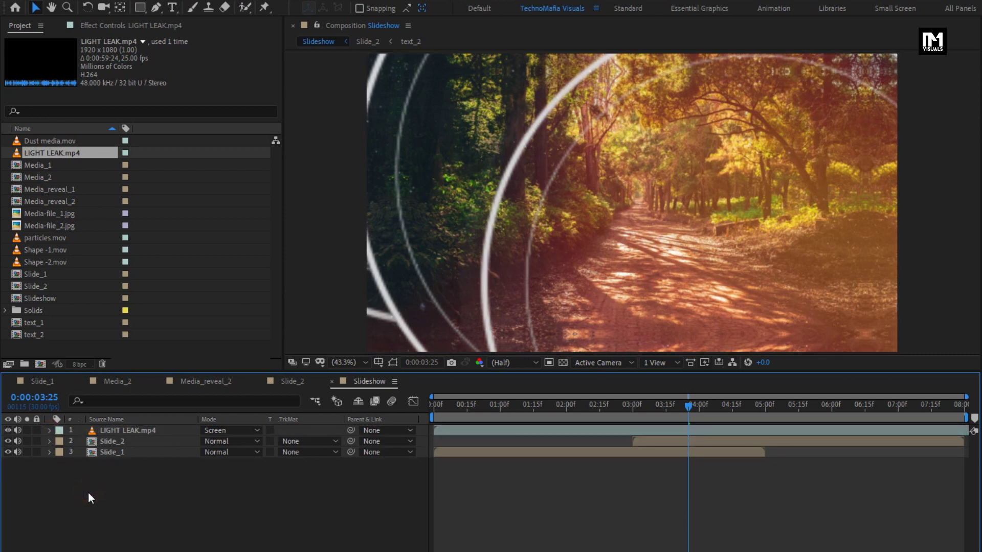
{"action": "right_click", "coordinate": [100, 497]}
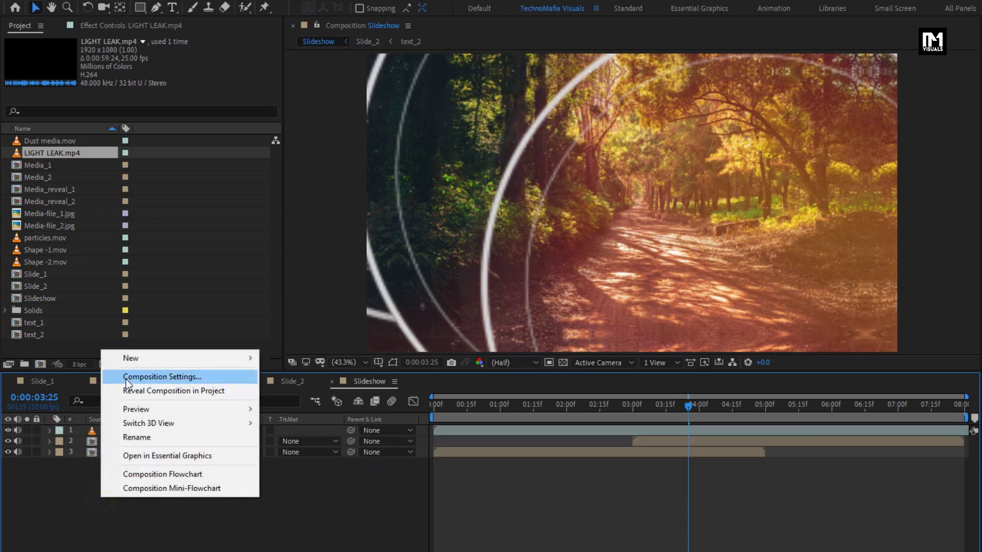
{"action": "mouse_move", "coordinate": [129, 362]}
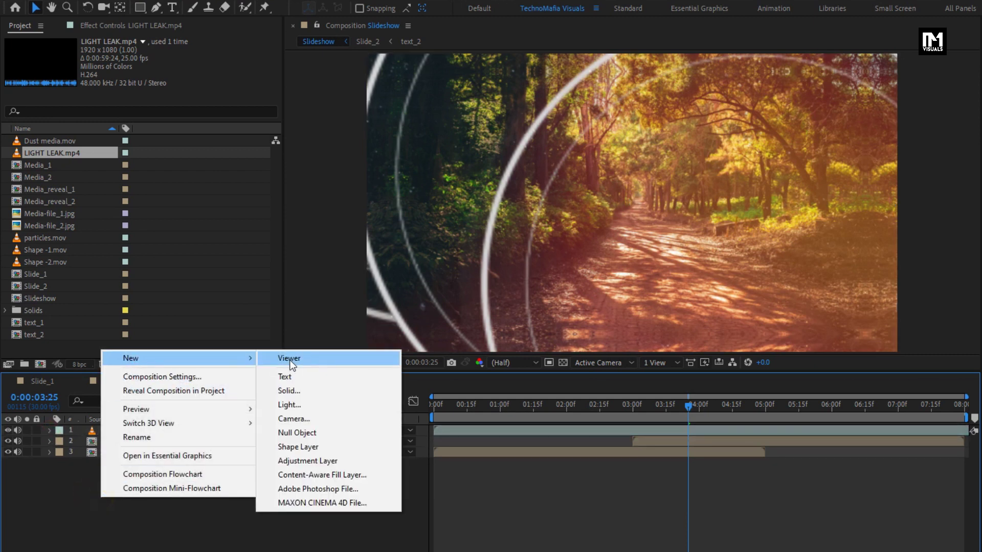
{"action": "left_click", "coordinate": [292, 459]}
- Apply the Curves effect to the adjustment layer and shape a gentle S-curve with raised highlights and lowered shadows
{"action": "type", "text": "cc re"}
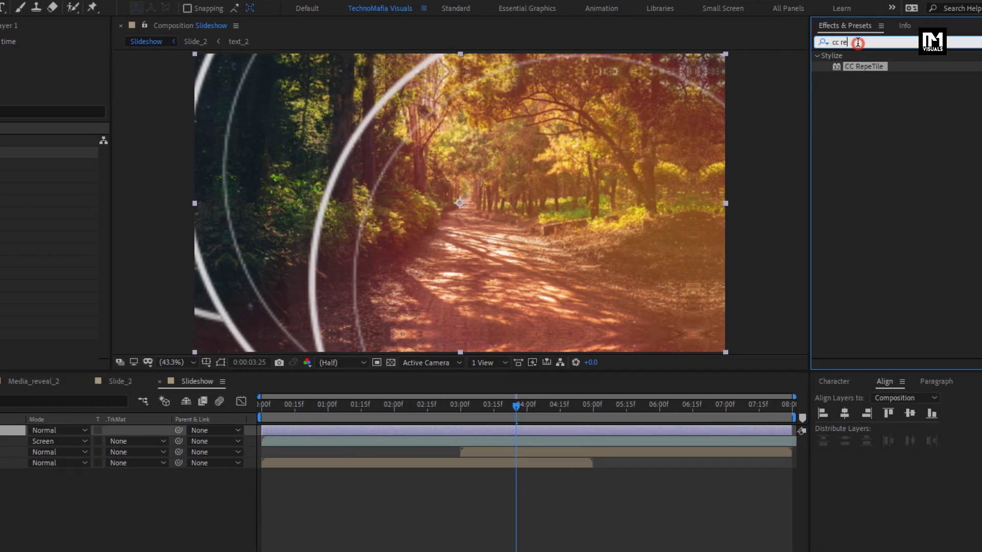
{"action": "key", "text": "BackSpace"}
{"action": "key", "text": "BackSpace"}
{"action": "key", "text": "BackSpace"}
{"action": "key", "text": "BackSpace"}
{"action": "key", "text": "BackSpace"}
{"action": "type", "text": "c"}
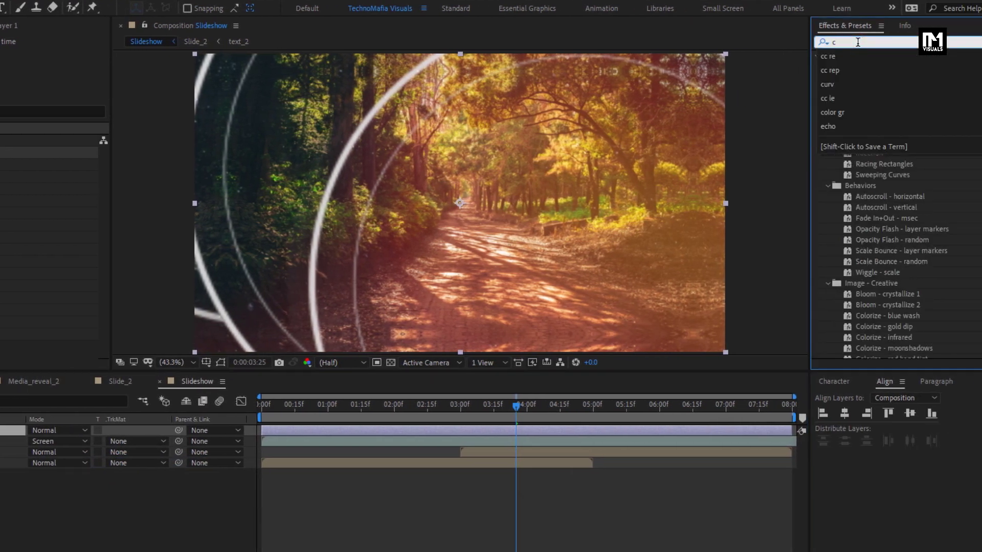
{"action": "type", "text": "ur"}
{"action": "left_click_drag", "start_coordinate": [872, 188], "coordinate": [488, 232]}
{"action": "left_click_drag", "start_coordinate": [146, 147], "coordinate": [140, 140]}
{"action": "left_click_drag", "start_coordinate": [58, 217], "coordinate": [60, 240]}
- Scrub through the graded slideshow and preview it from the first frame
{"action": "left_click_drag", "start_coordinate": [490, 403], "coordinate": [753, 403]}
{"action": "left_click", "coordinate": [433, 409]}
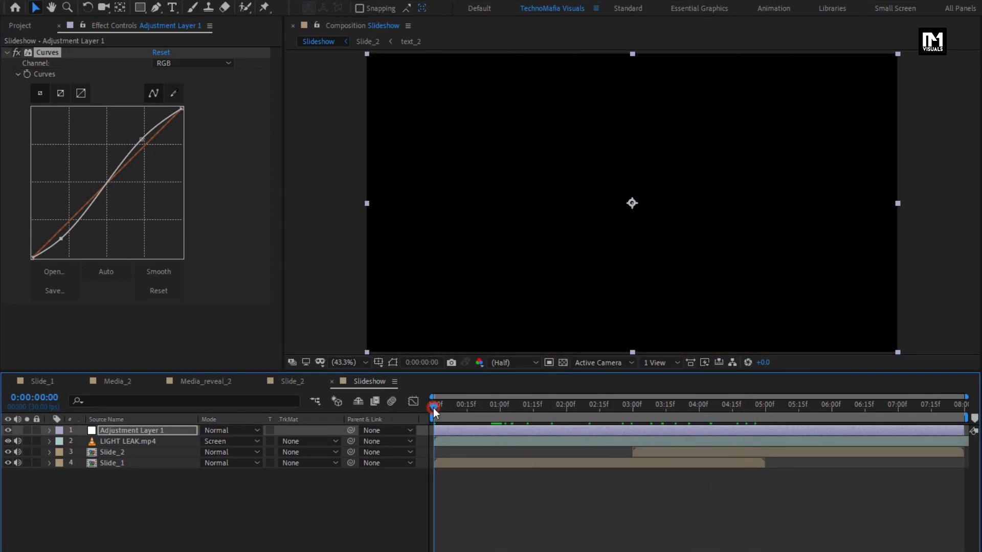
{"action": "key", "text": "space"}
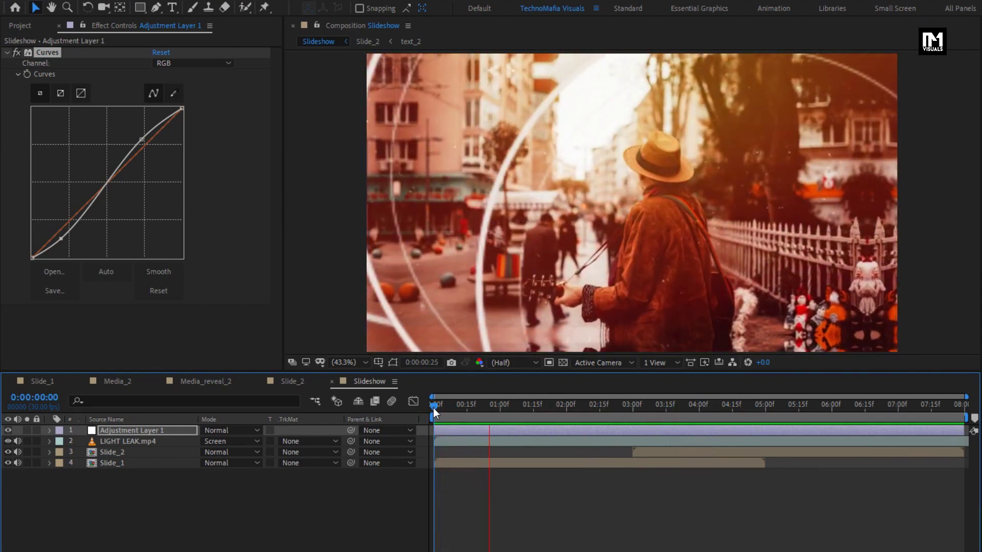